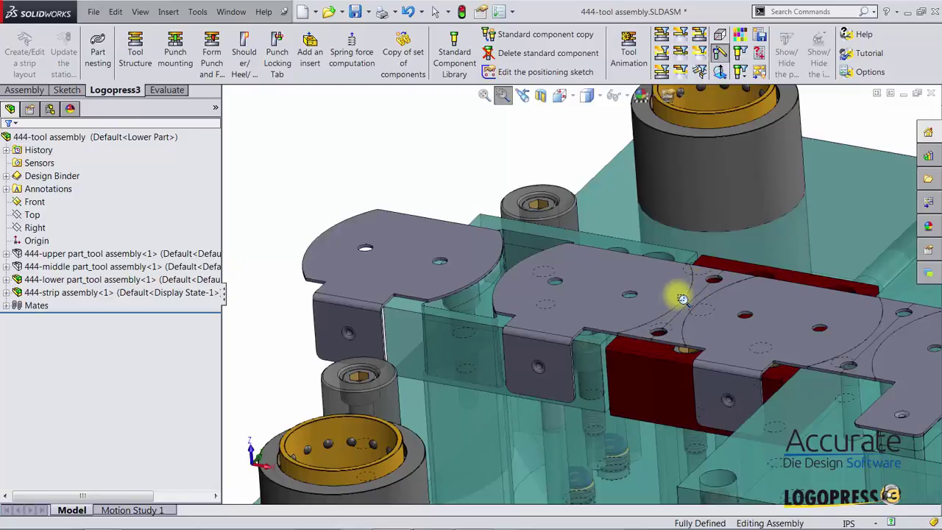
- Open the 444-strip assembly from the tool assembly in its own window
key("Escape")
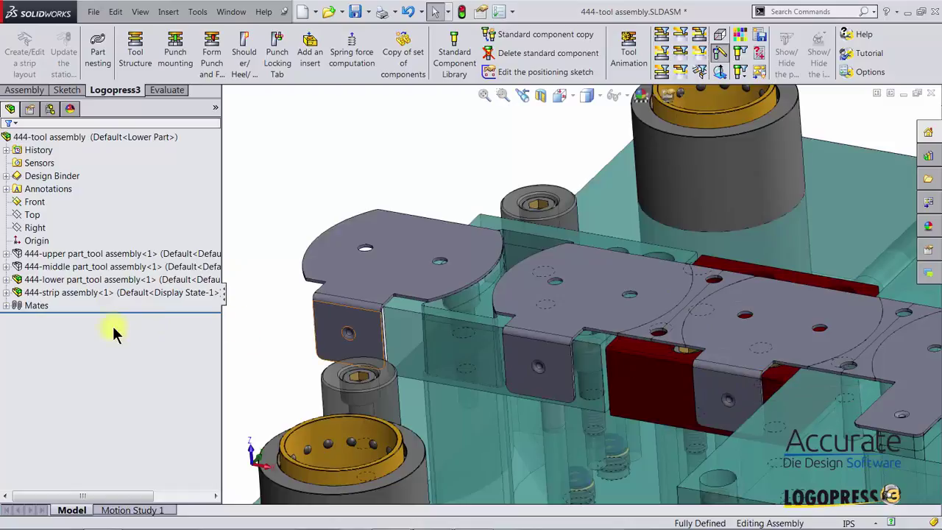
key("f")
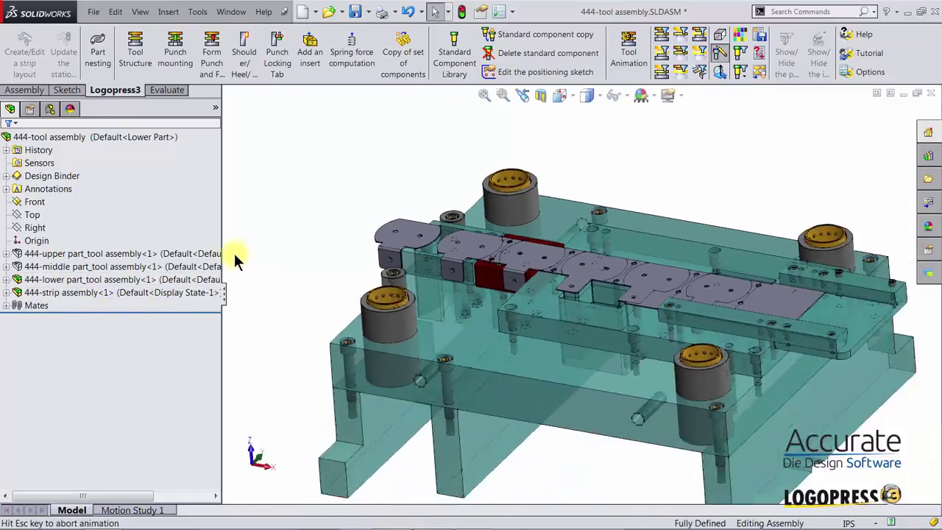
left_click(20, 294)
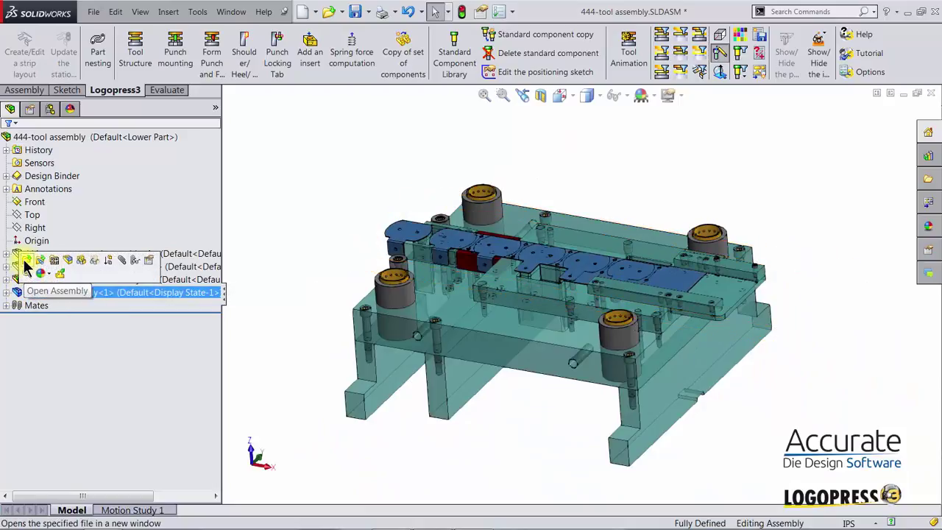
left_click(24, 269)
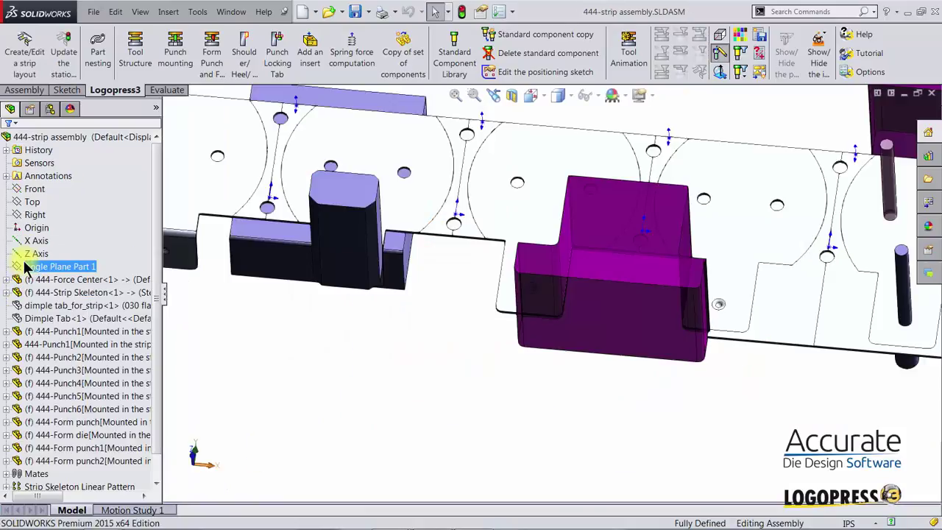
- Open the Dimple Tab part from the strip assembly in its own window
key("f")
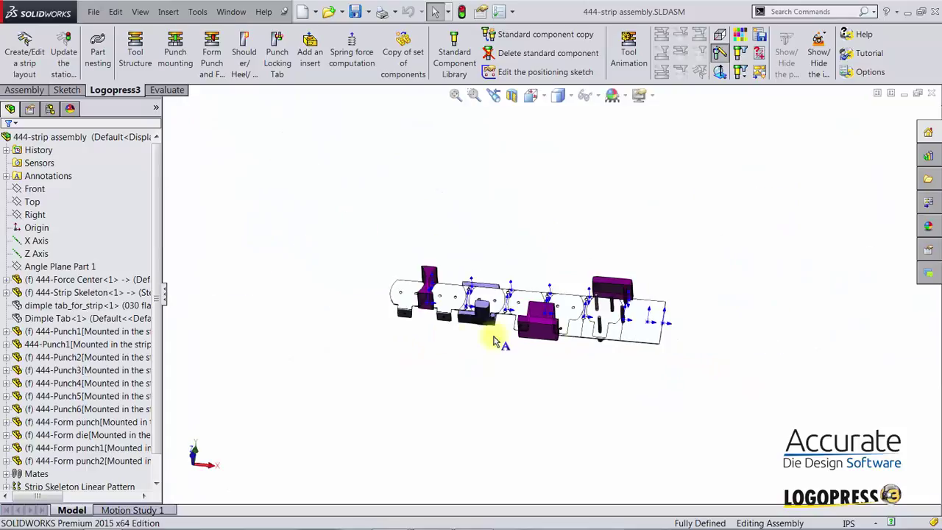
scroll(551, 321, "down", 5)
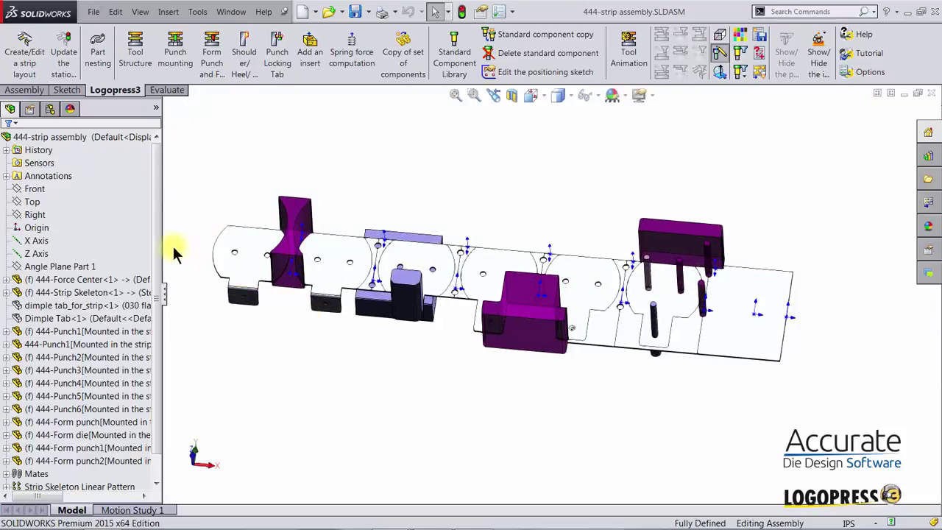
left_click(154, 305)
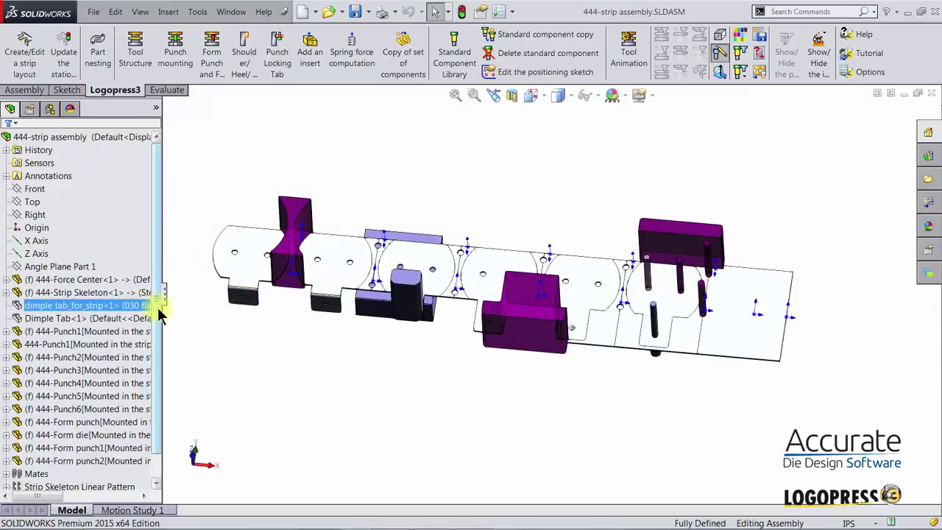
left_click(45, 318)
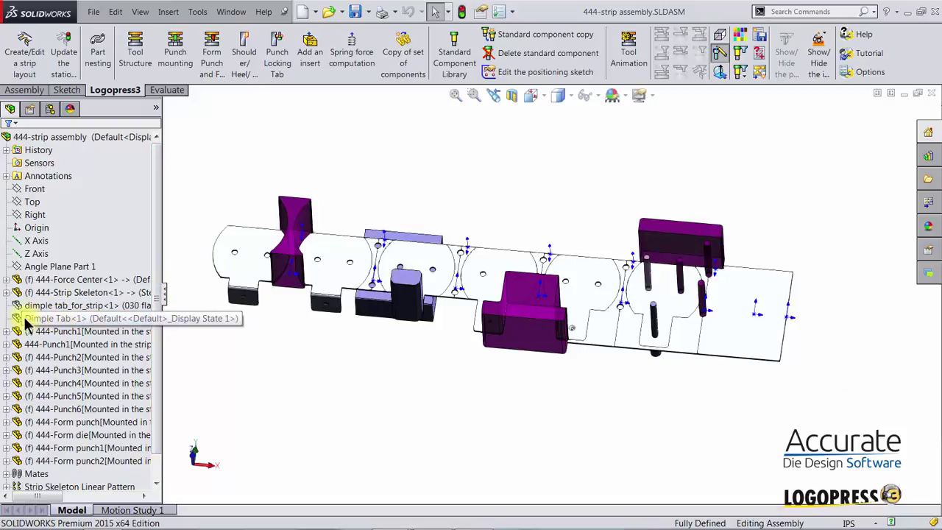
left_click(44, 319)
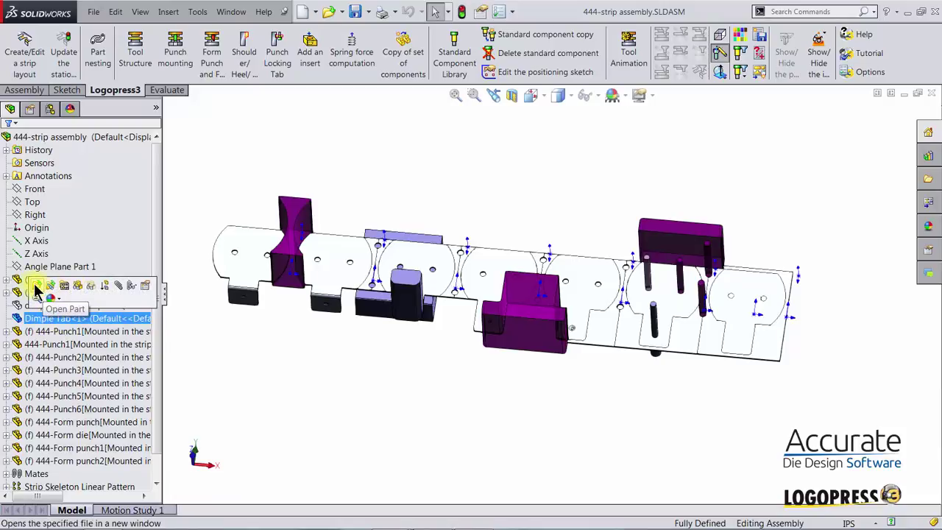
left_click(35, 287)
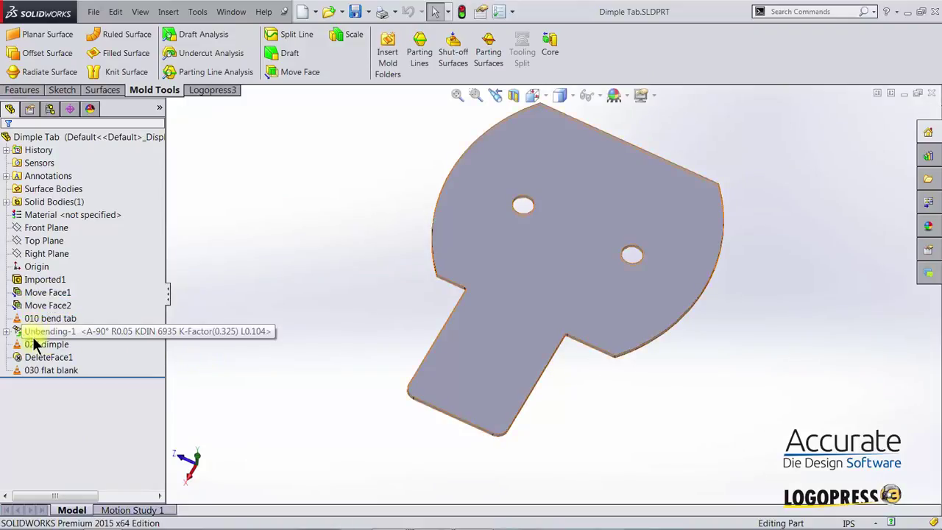
- Roll the Dimple Tab's feature history back to just before the 010 bend tab feature
mouse_move(33, 369)
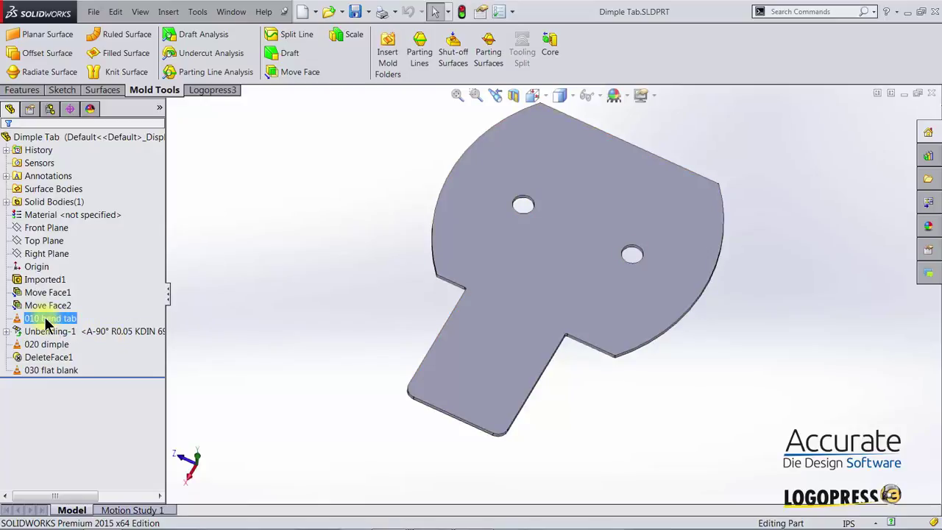
mouse_move(46, 323)
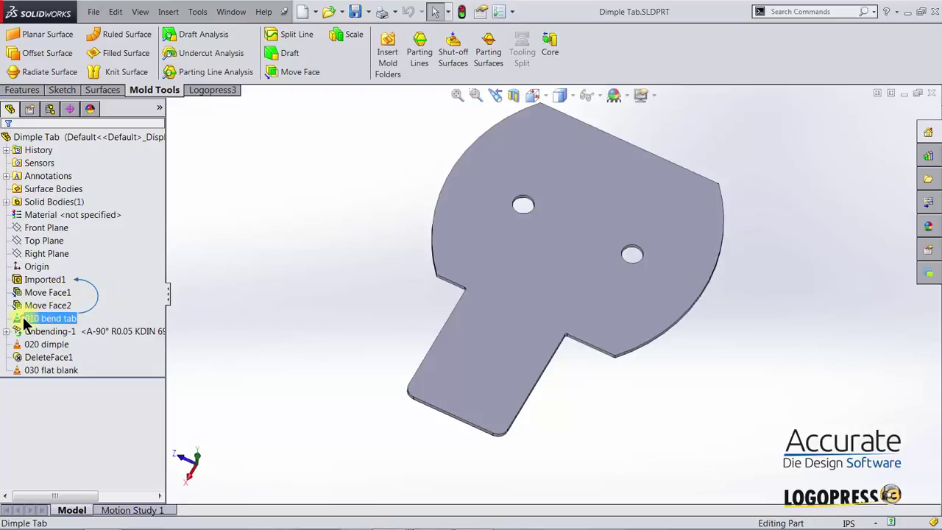
left_click(23, 316)
left_click(58, 289)
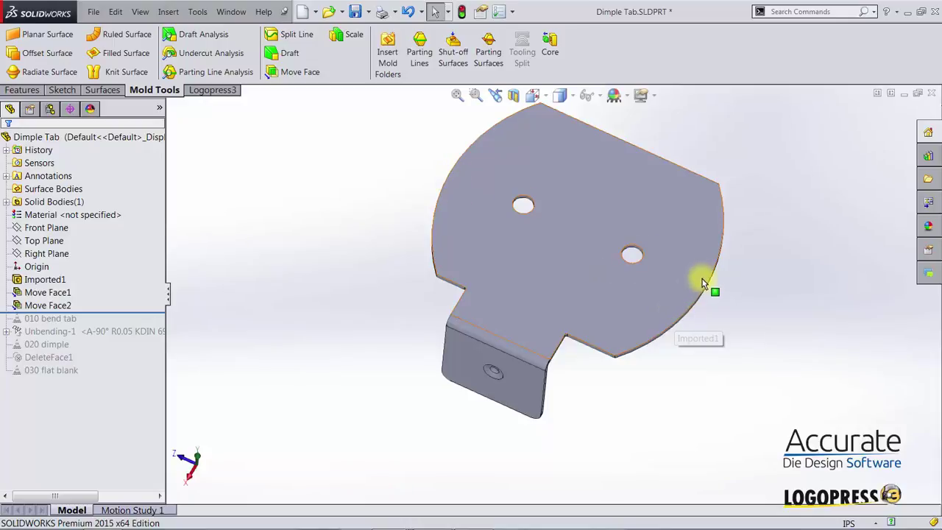
- Start a sketch on the part's large flat face and view it face-on
left_click(667, 280)
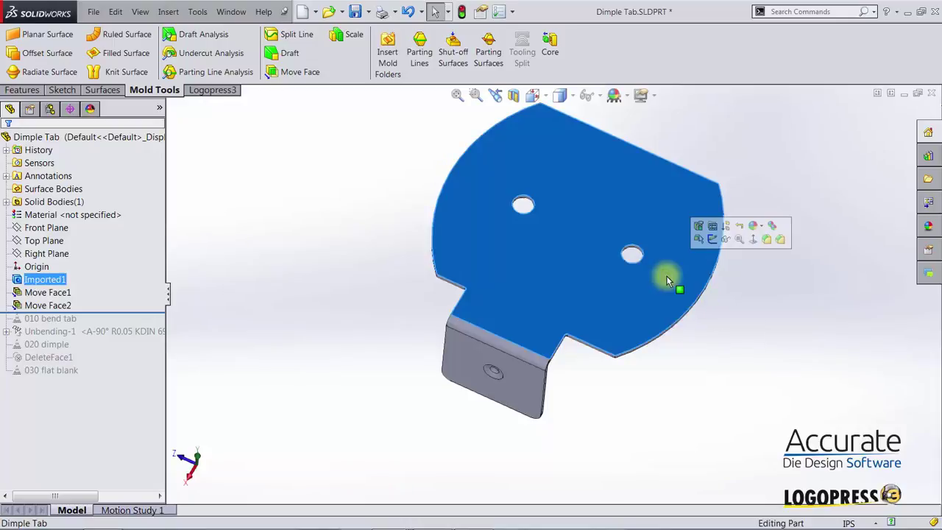
left_click(711, 241)
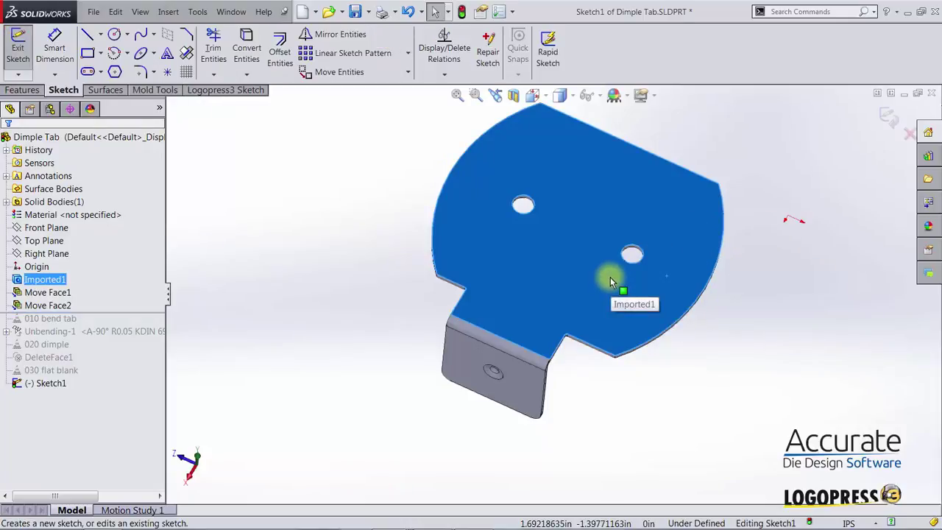
left_click(342, 229)
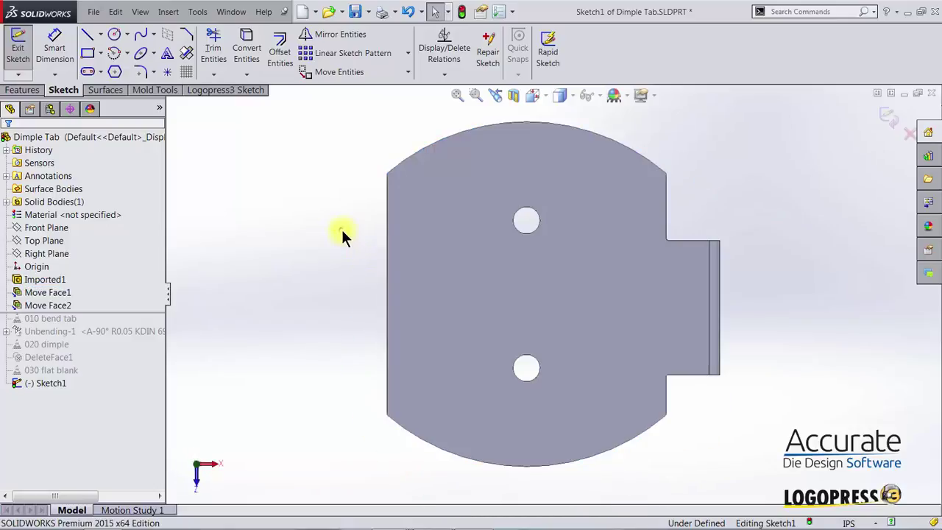
- Sketch a corner rectangle about 4.86 by 2.94 in across the part, extending past its straight side and bent tab
key("s")
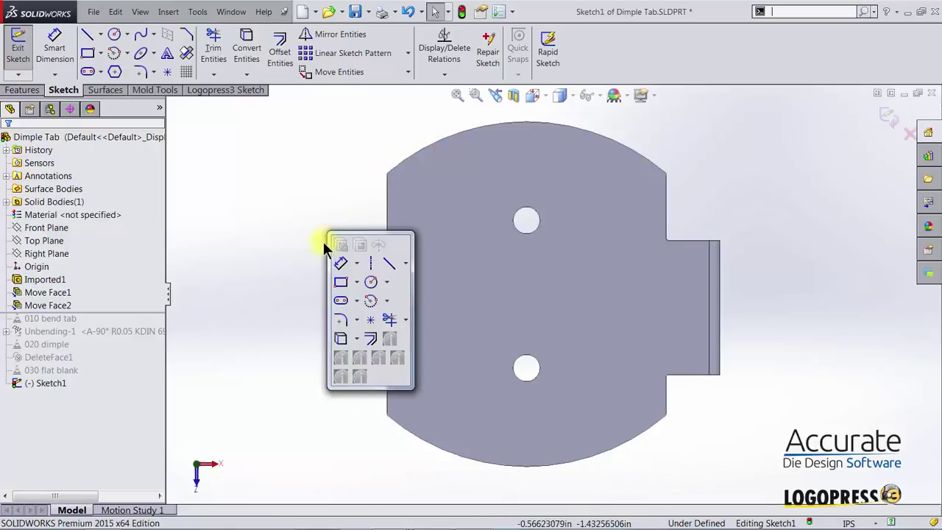
left_click(342, 285)
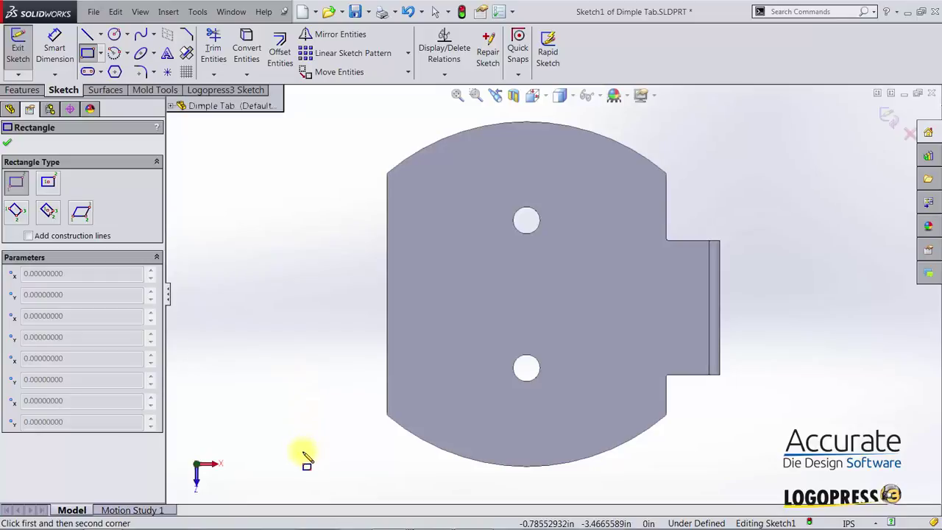
left_click(301, 451)
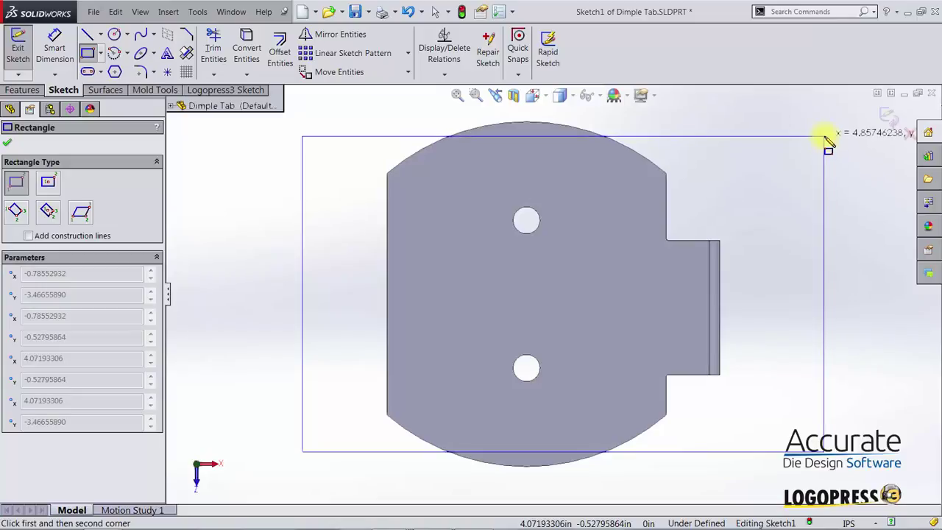
left_click(823, 136)
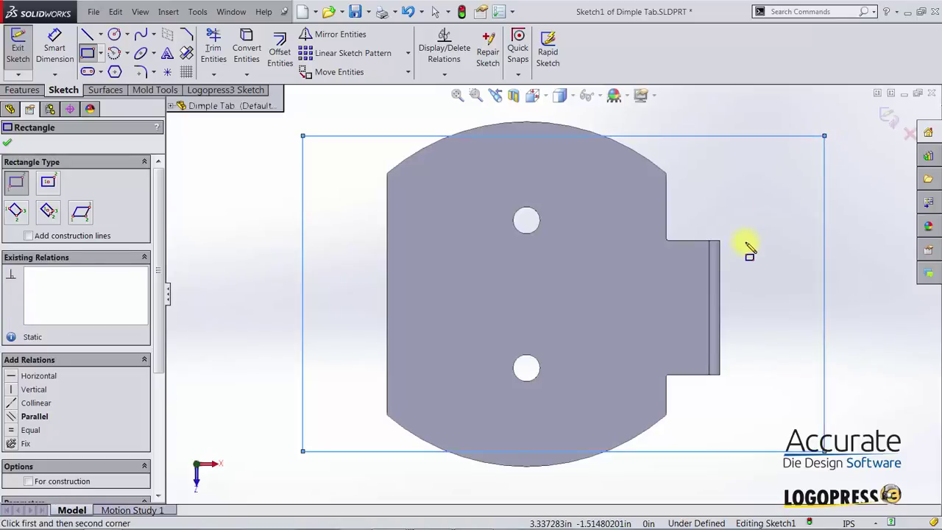
key("Escape")
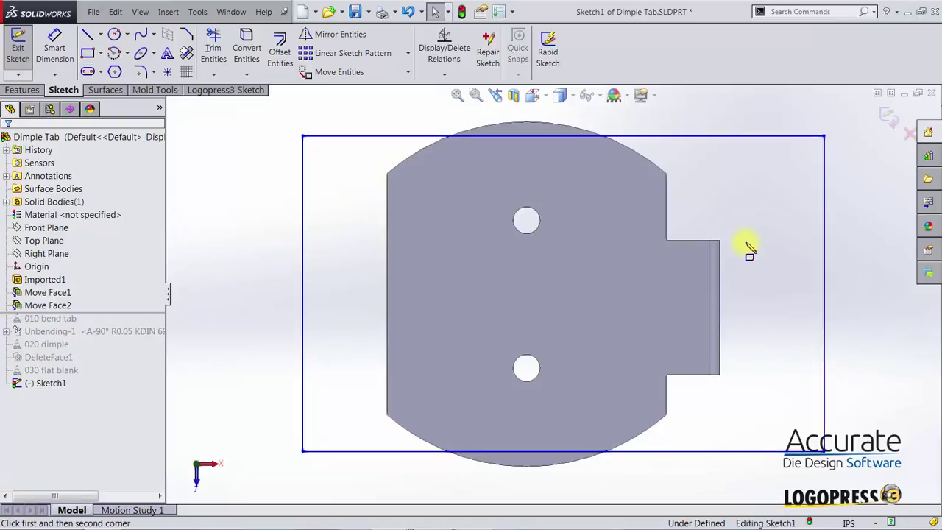
- Convert the part's two large curved outer edges into construction arcs in the sketch
left_click(542, 128)
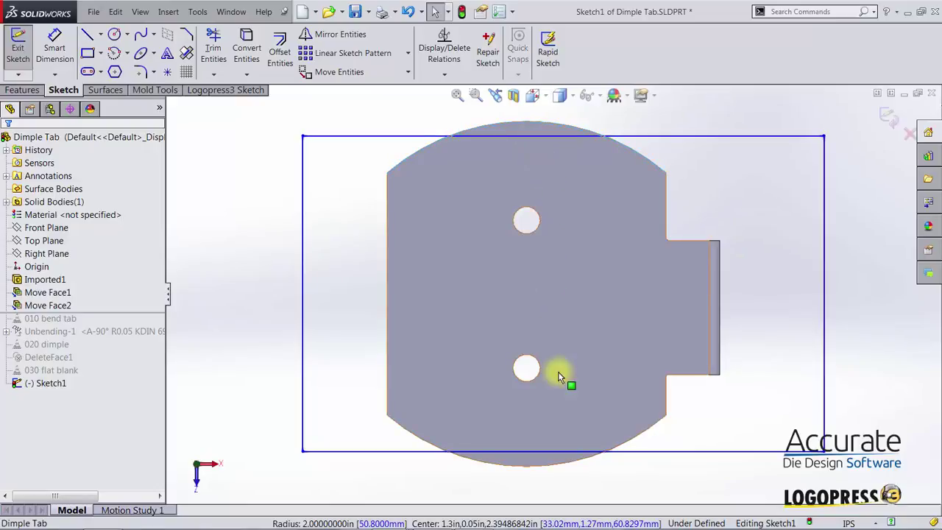
left_click(558, 463, "ctrl")
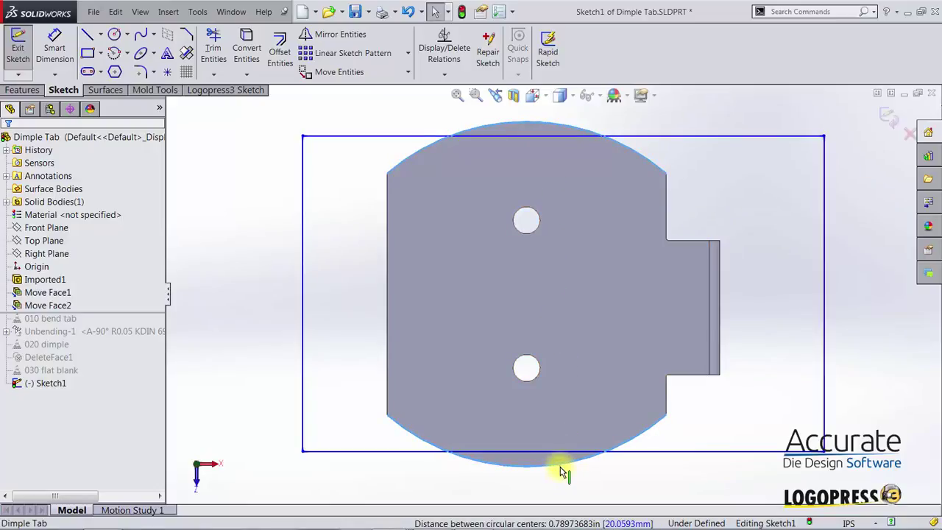
left_click(212, 89)
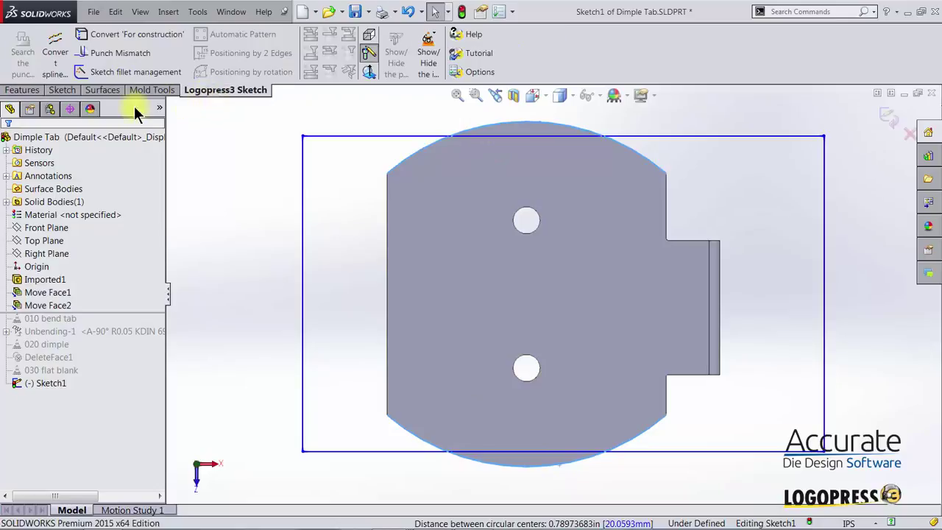
left_click(111, 32)
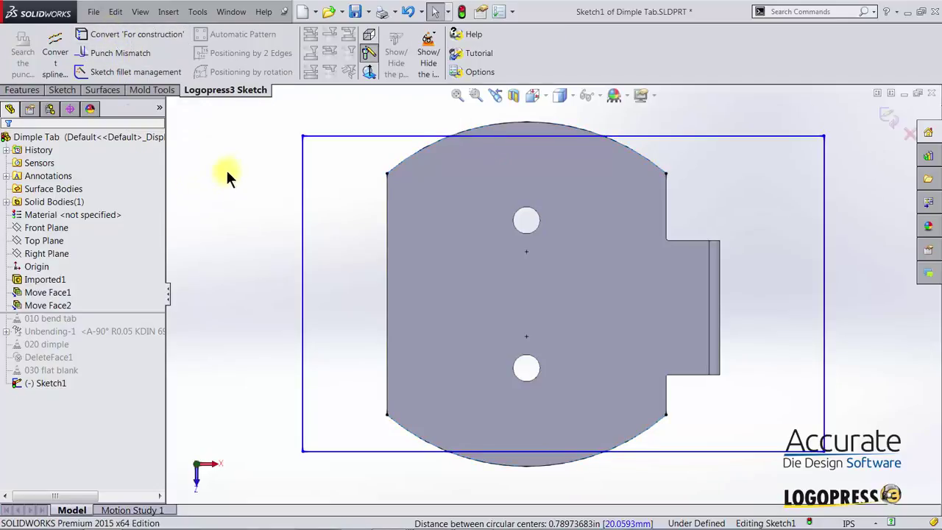
- Dimension the distance between the rectangle's upper line and the upper construction arc, accepting the proposed value
key("d")
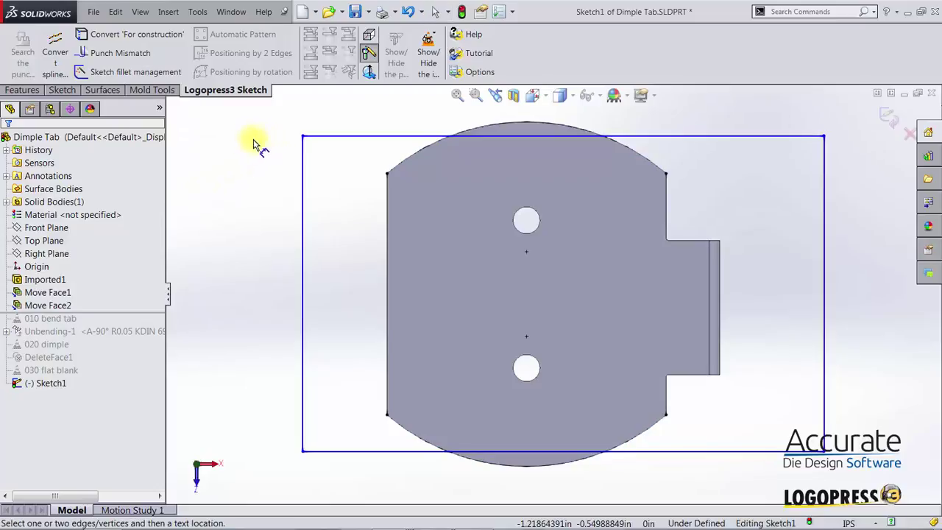
left_click(533, 136)
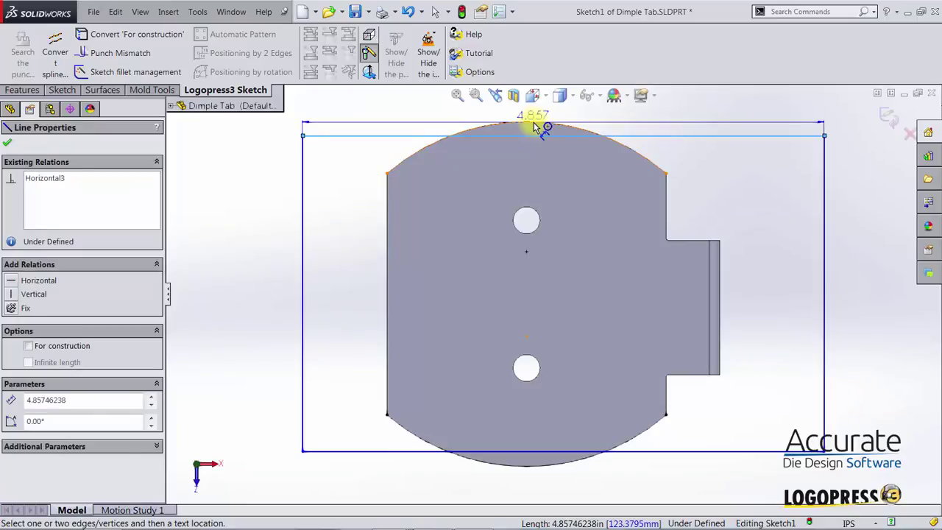
left_click(535, 126)
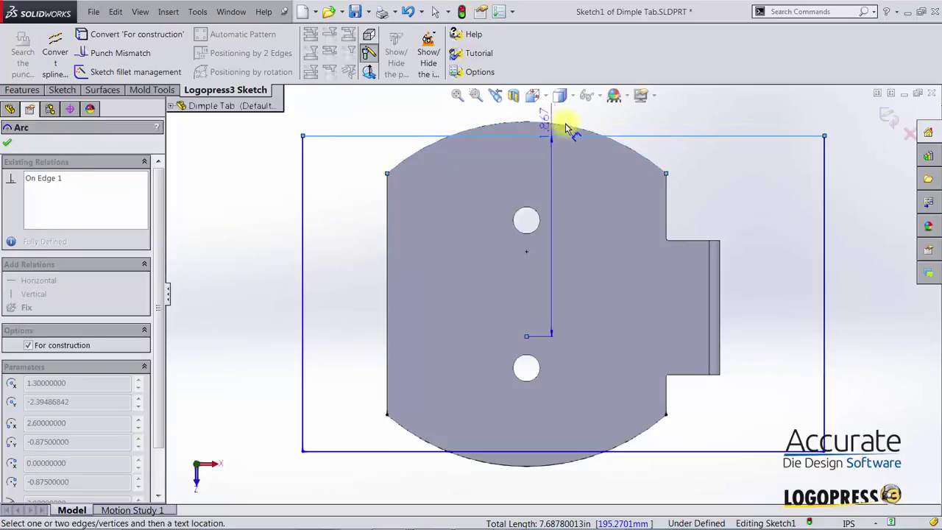
left_click(720, 183)
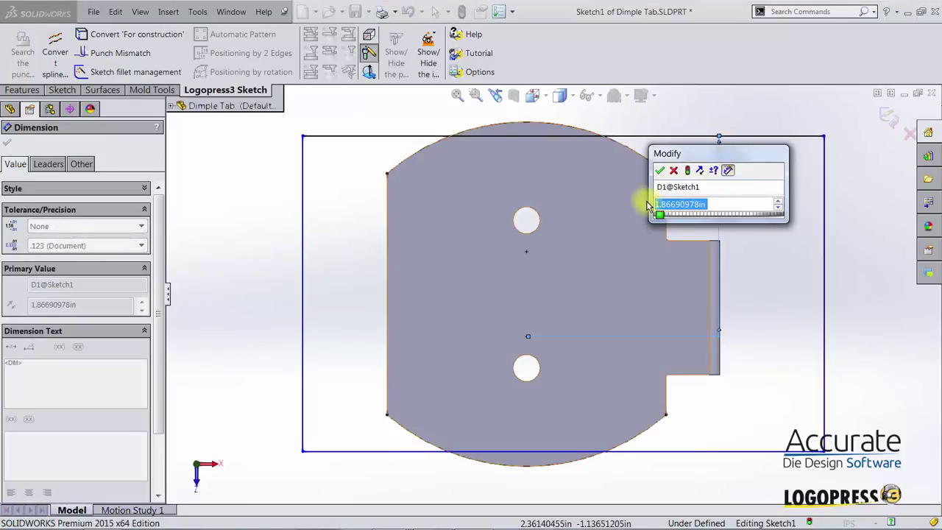
left_click(662, 171)
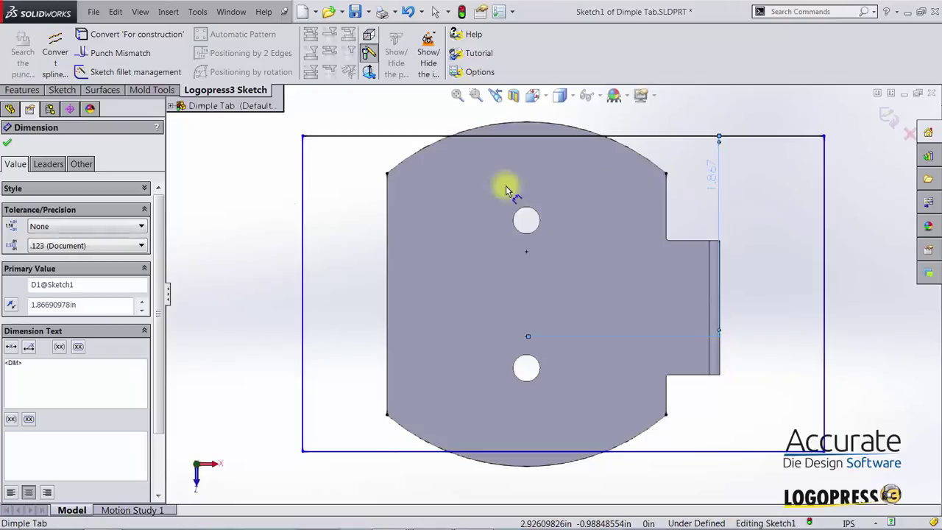
- Set the new dimension's first arc condition to Min
left_click(77, 162)
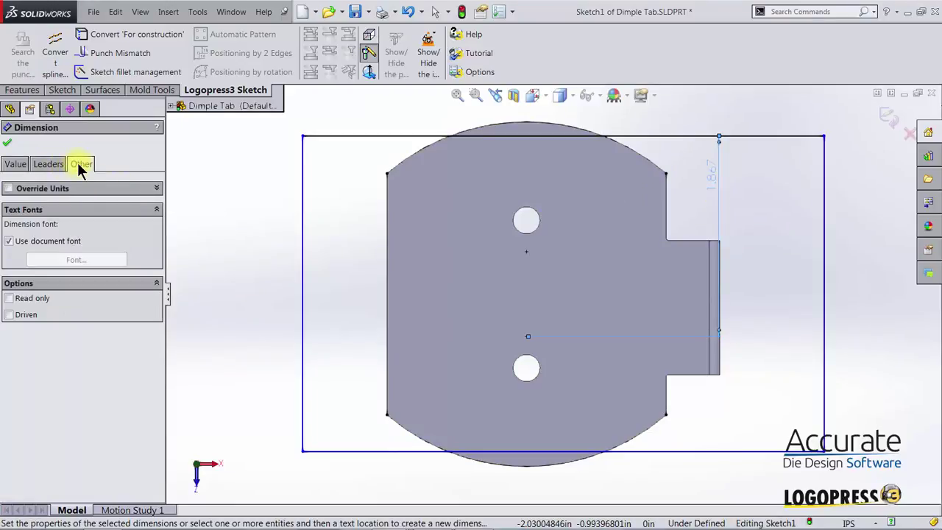
left_click(16, 165)
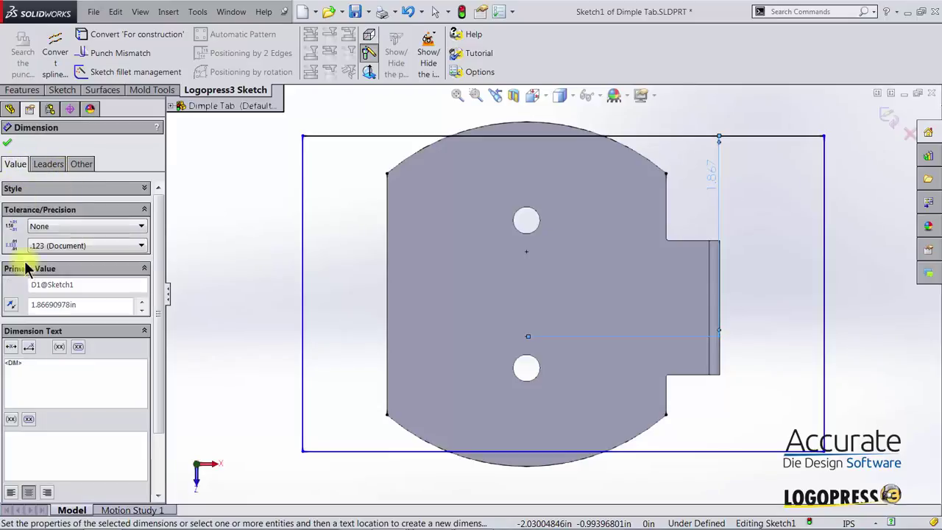
left_click_drag(157, 301, 160, 378)
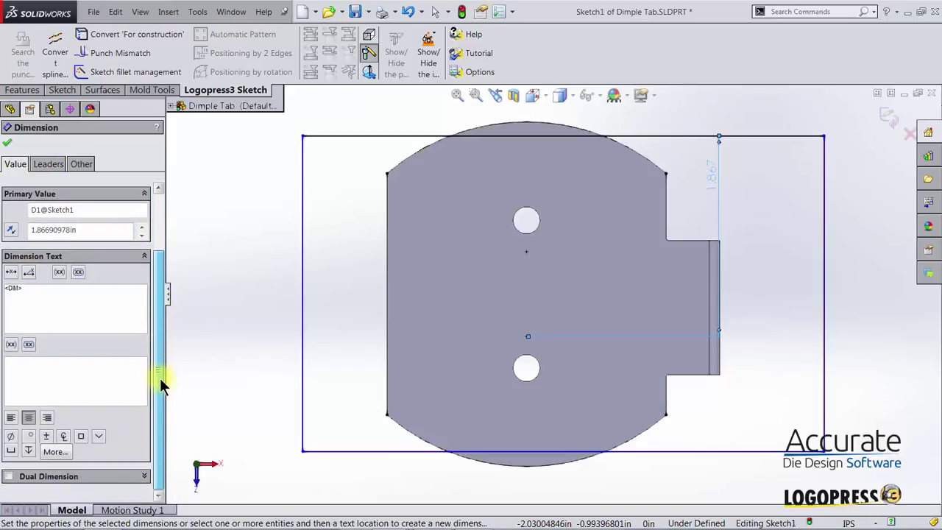
left_click(50, 163)
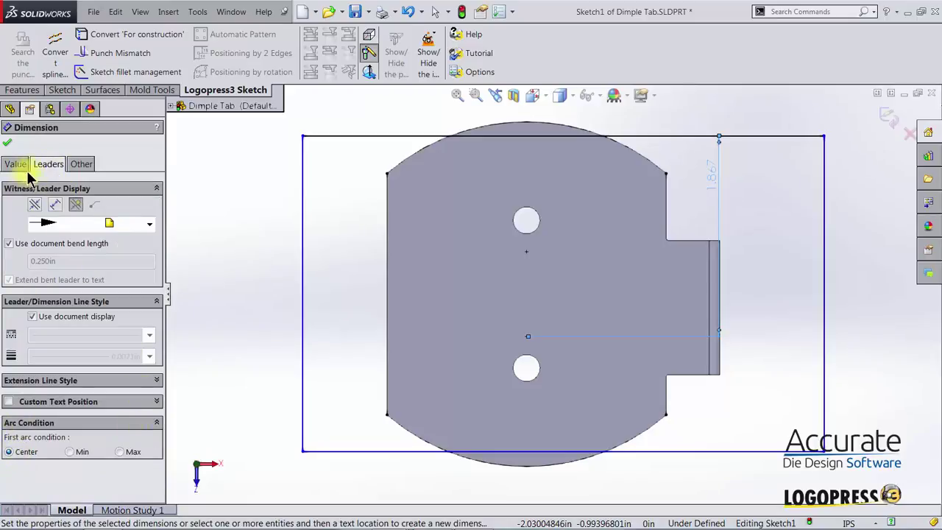
left_click(70, 451)
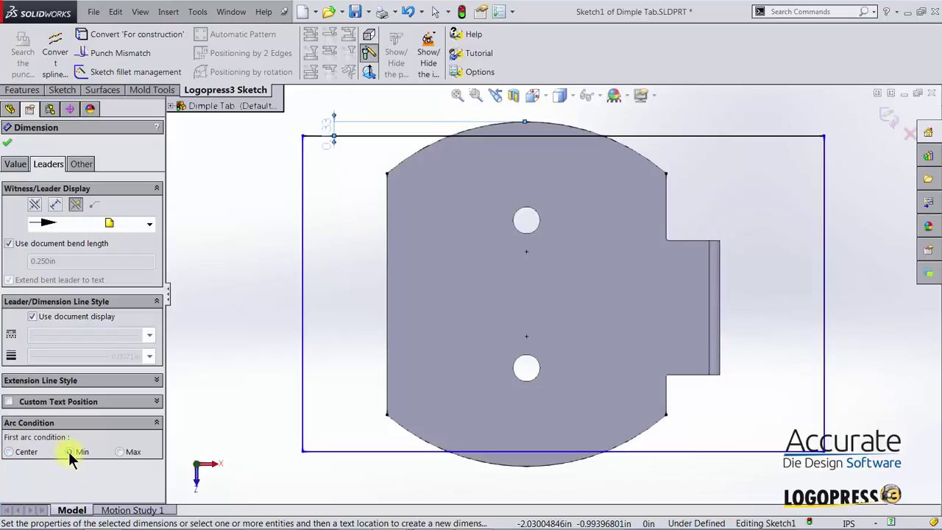
- Set the distance between the rectangle's upper line and the upper construction arc to 0.0625 in
left_click(326, 95)
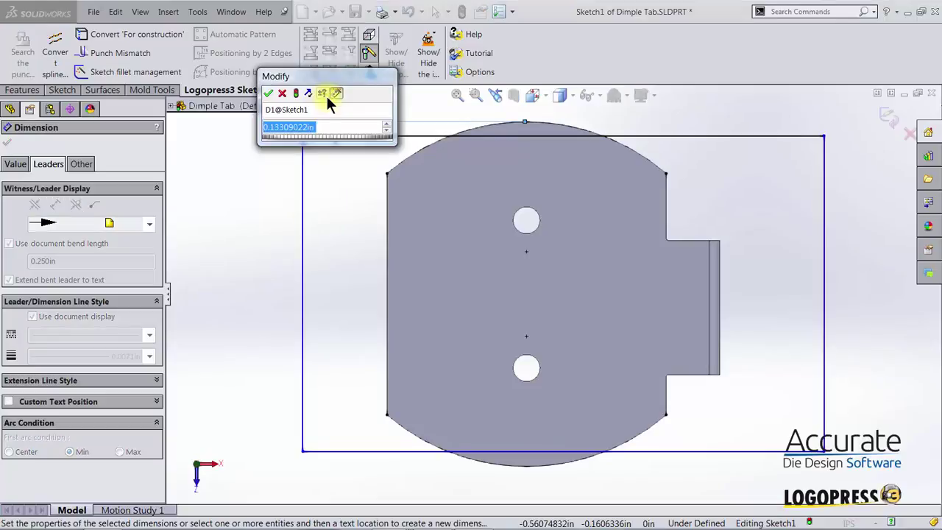
type(".0625")
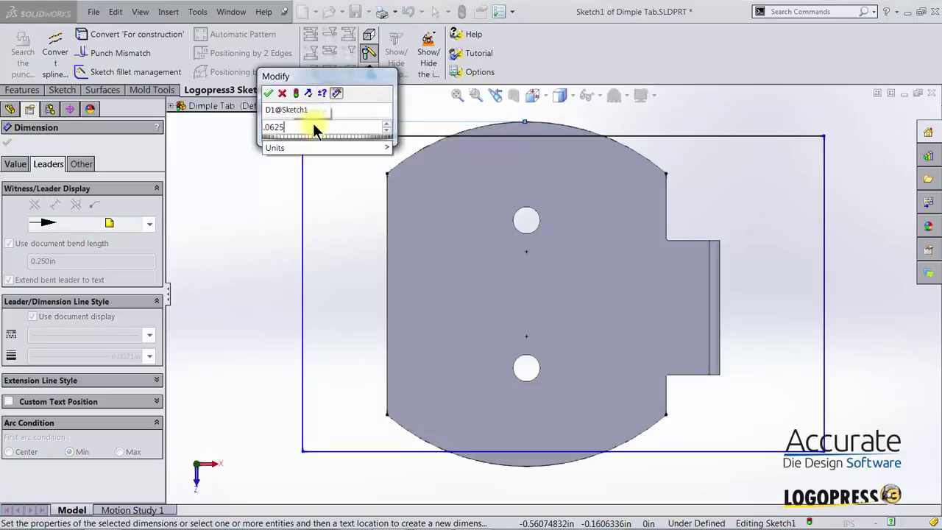
key("Return")
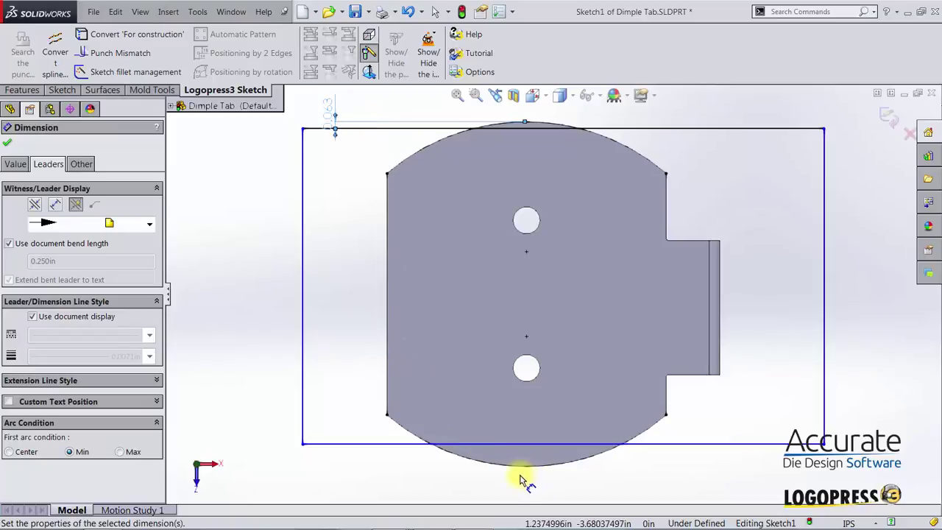
- Dimension the rectangle's lower line to the outermost point of the lower construction arc at 0.0625 in
left_click(539, 445)
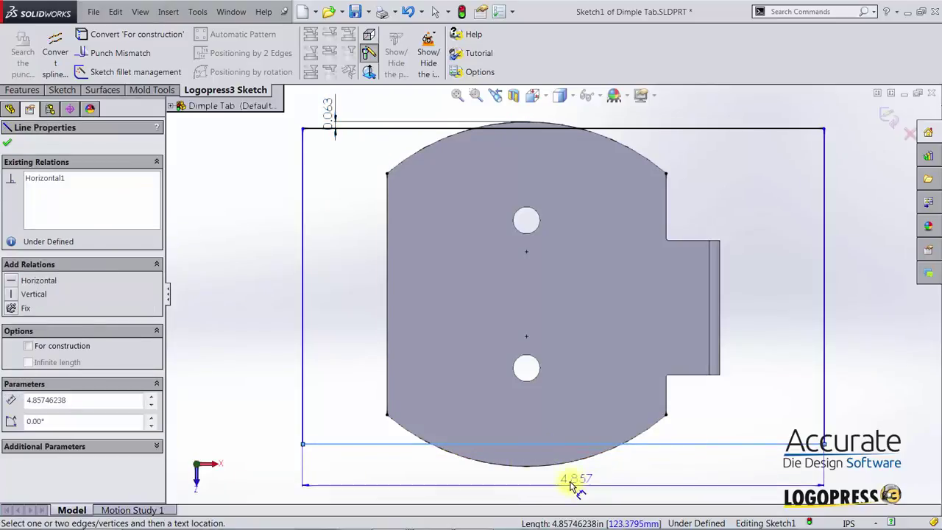
left_click(557, 465)
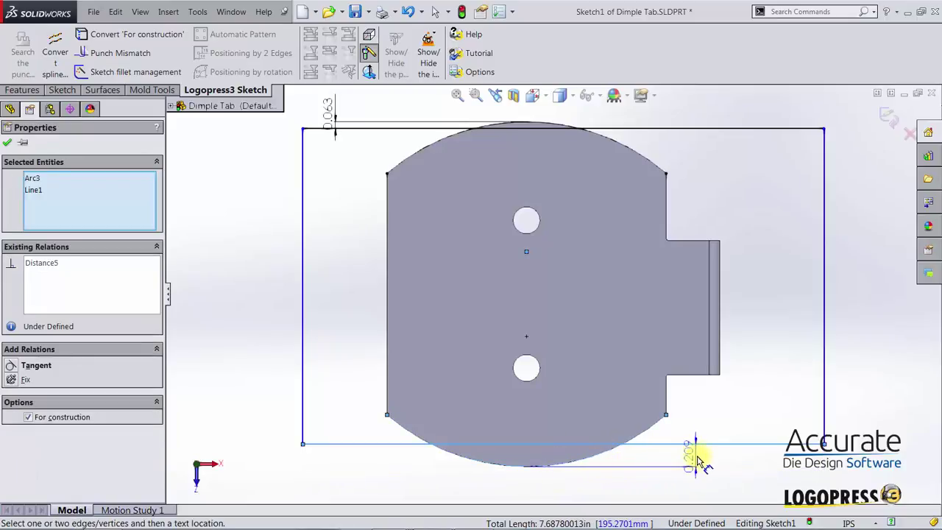
left_click(697, 461)
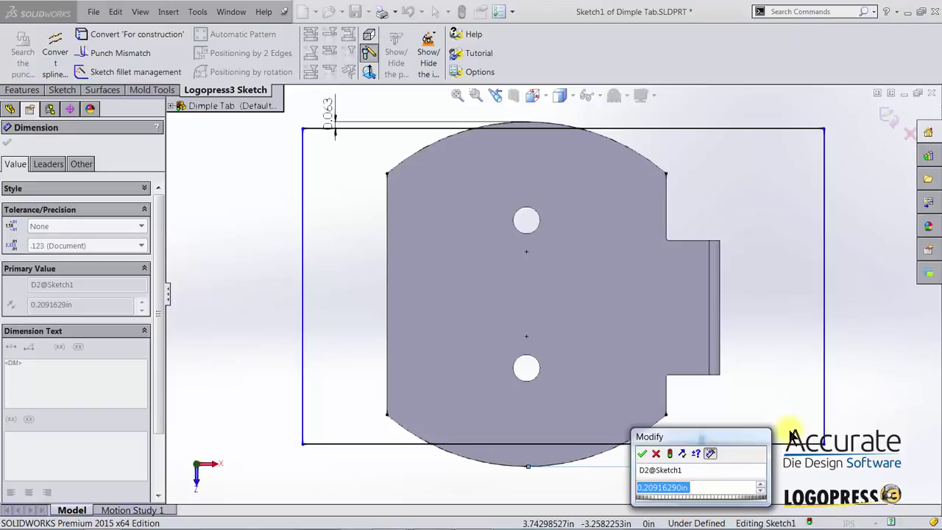
type(".0625")
key("Return")
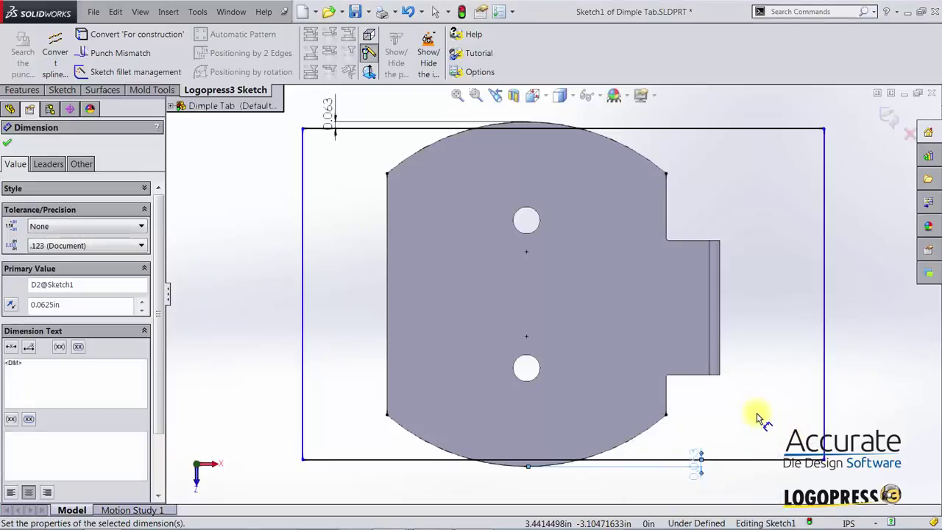
key("Escape")
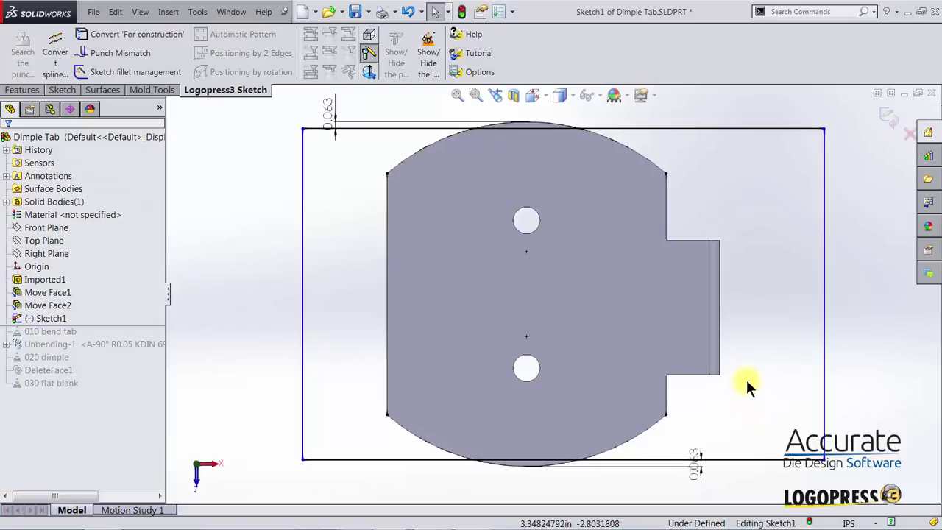
- Dimension the rectangle's upper horizontal line to a length of 8 in
scroll(746, 380, "up", 2)
right_click_drag(638, 210, 649, 190)
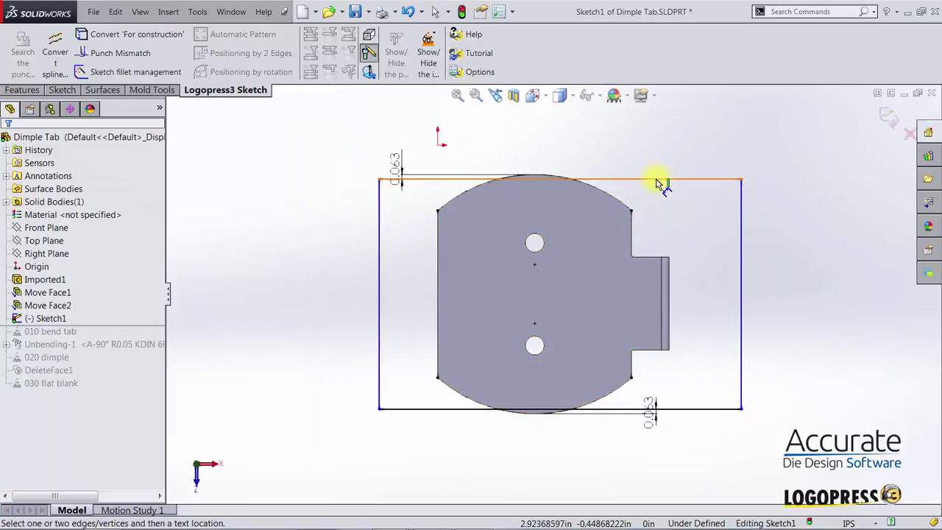
left_click(657, 180)
left_click(641, 138)
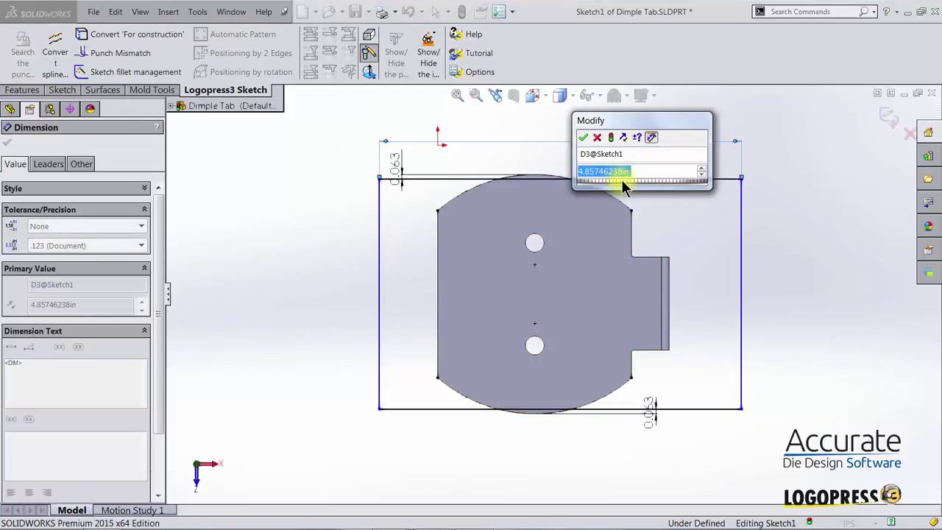
type("8")
key("Return")
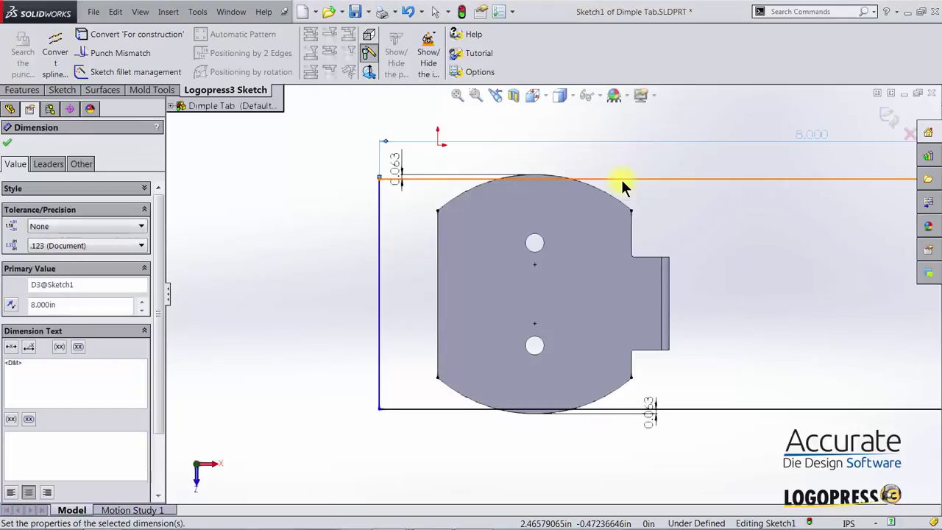
key("z")
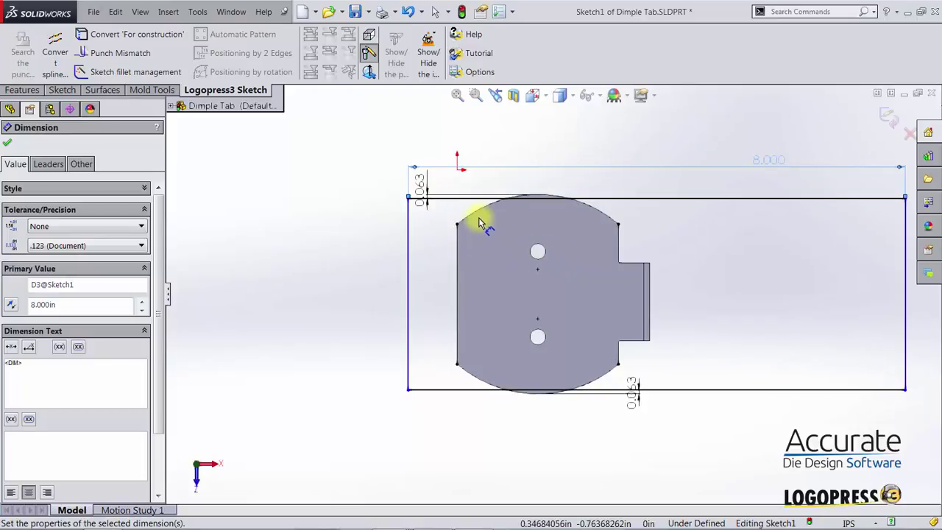
key("Escape")
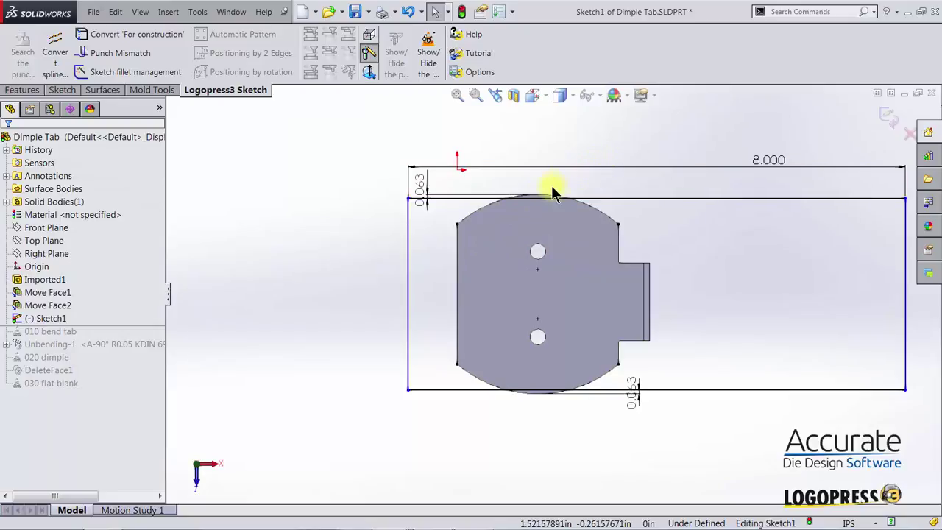
- Dimension the distance from the rectangle's left vertical line to the upper construction arc's center at 4 in
key("Return")
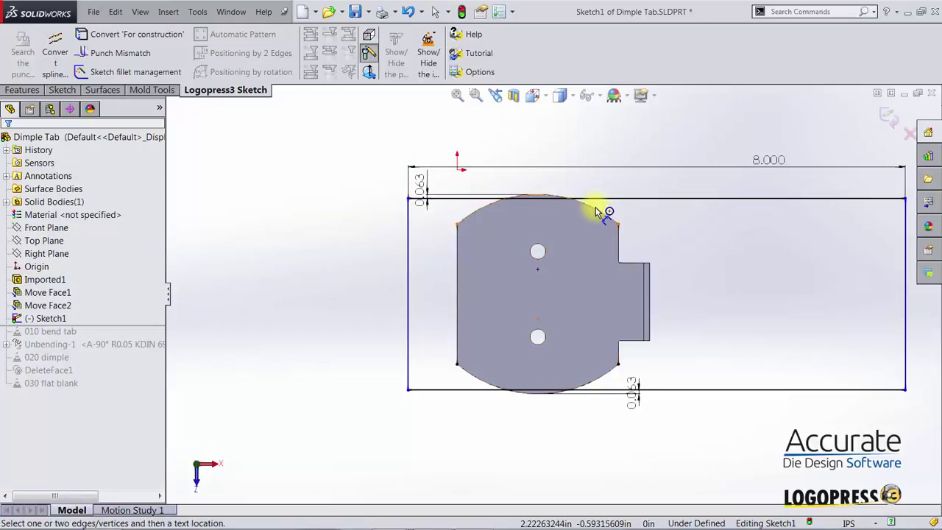
left_click(598, 212)
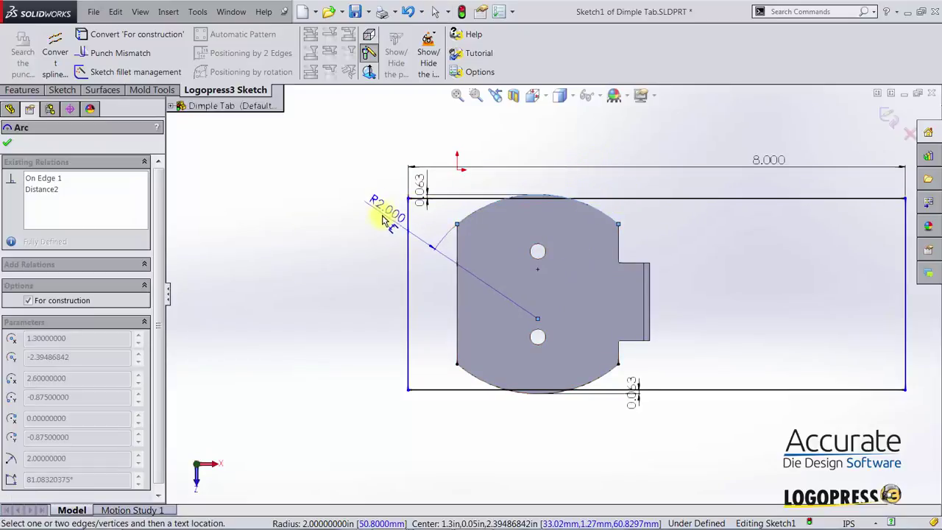
left_click(408, 213)
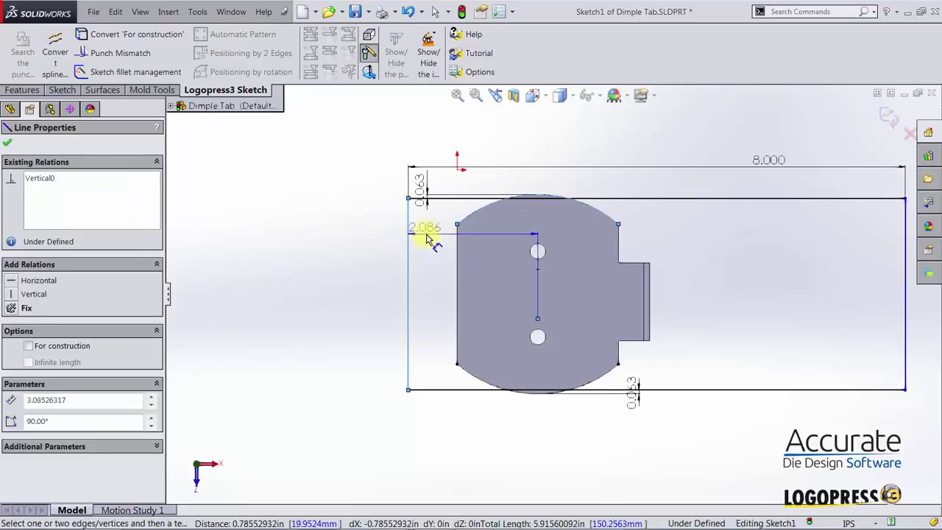
left_click(425, 245)
type("4")
key("Return")
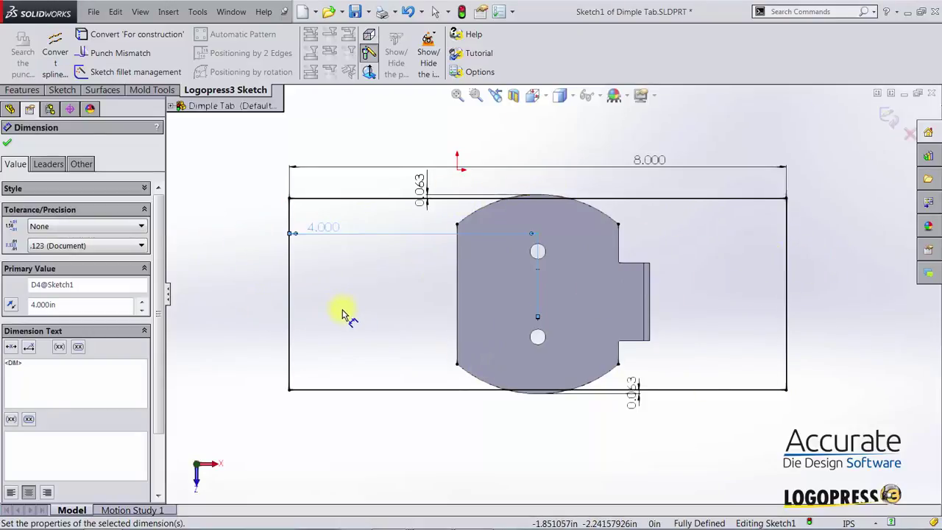
key("Escape")
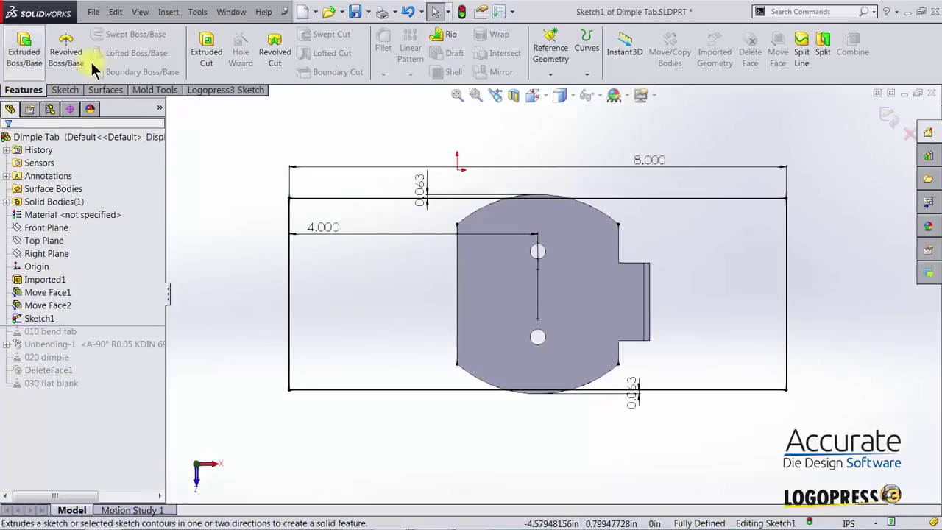
- Create an extruded cut from the rectangle sketch with Through All and the side to cut flipped, trimming the material outside it
left_click(206, 55)
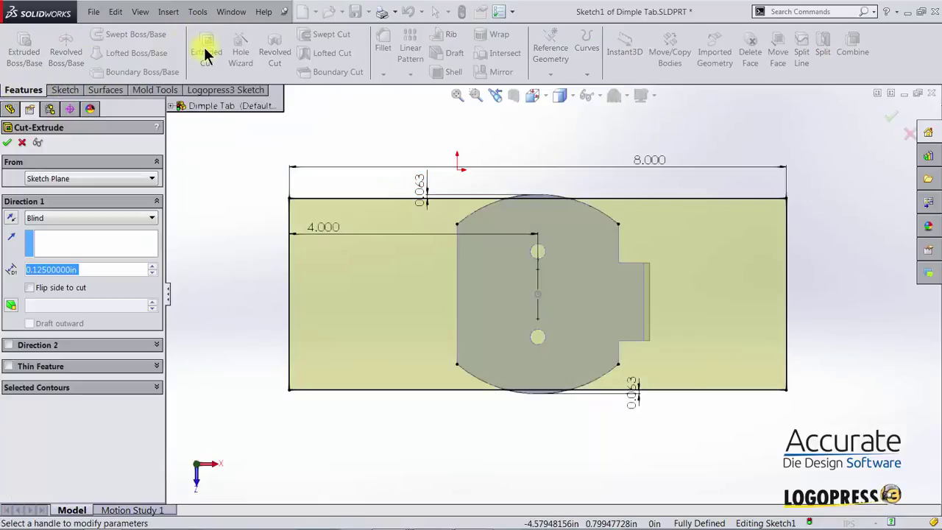
middle_click_drag(518, 382, 519, 204)
left_click(56, 219)
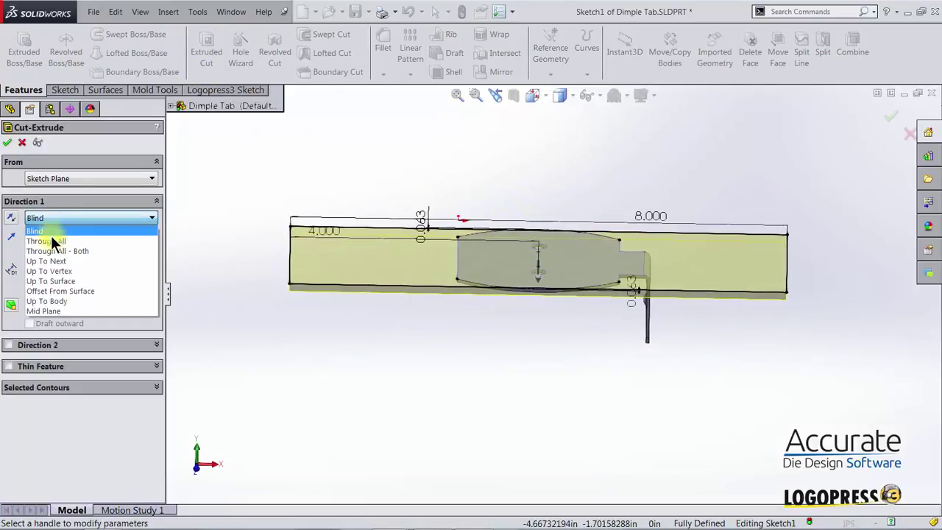
left_click(53, 242)
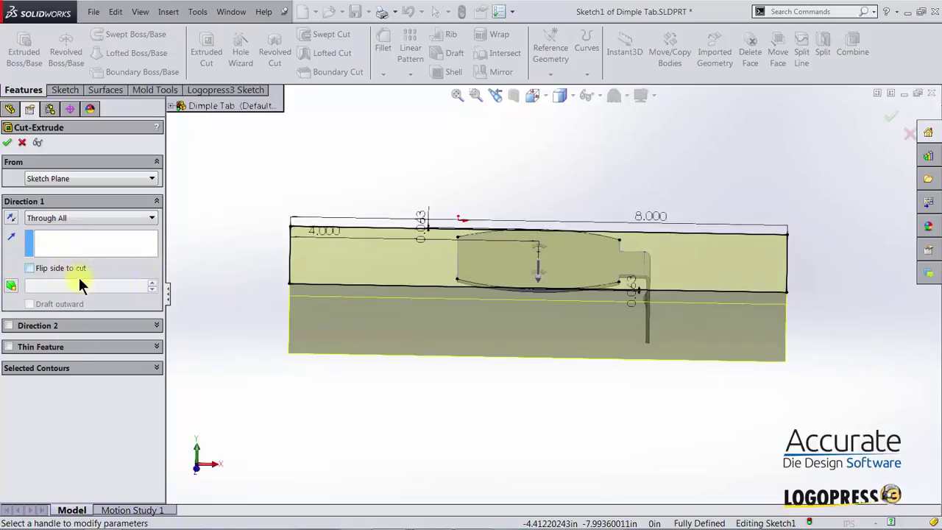
middle_click_drag(489, 302, 496, 380)
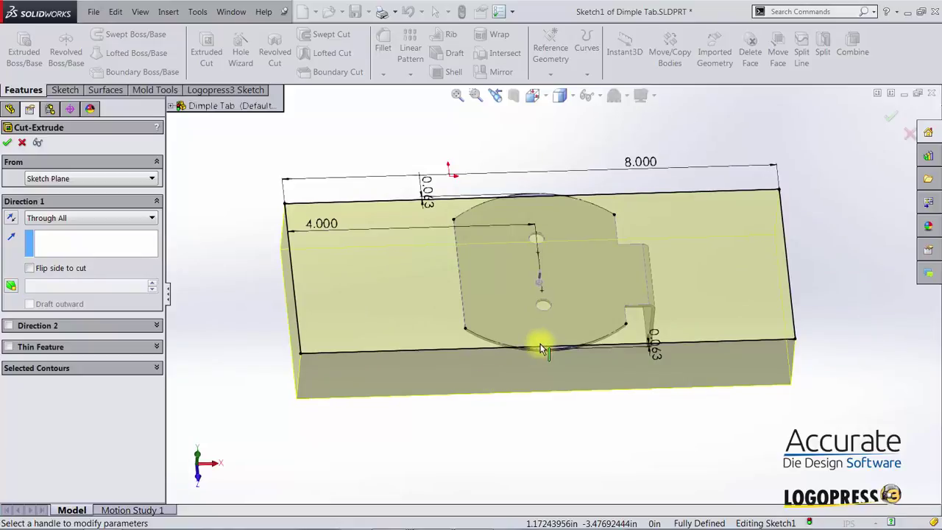
middle_click_drag(549, 348, 549, 401)
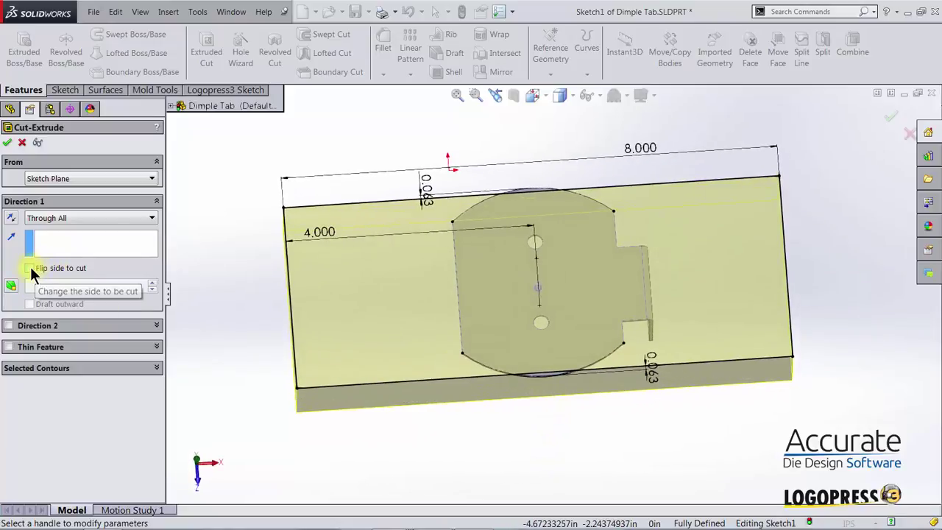
left_click(30, 267)
scroll(563, 395, "down", 5)
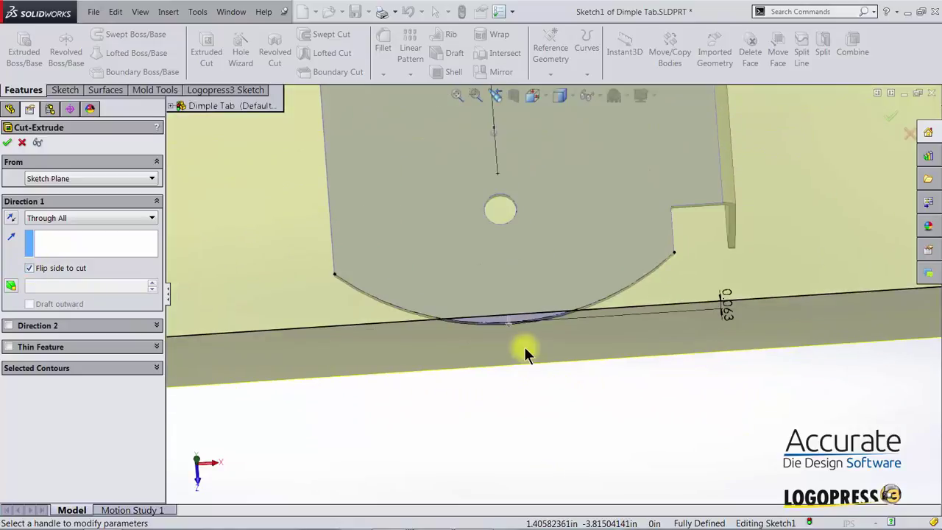
scroll(520, 368, "up", 10)
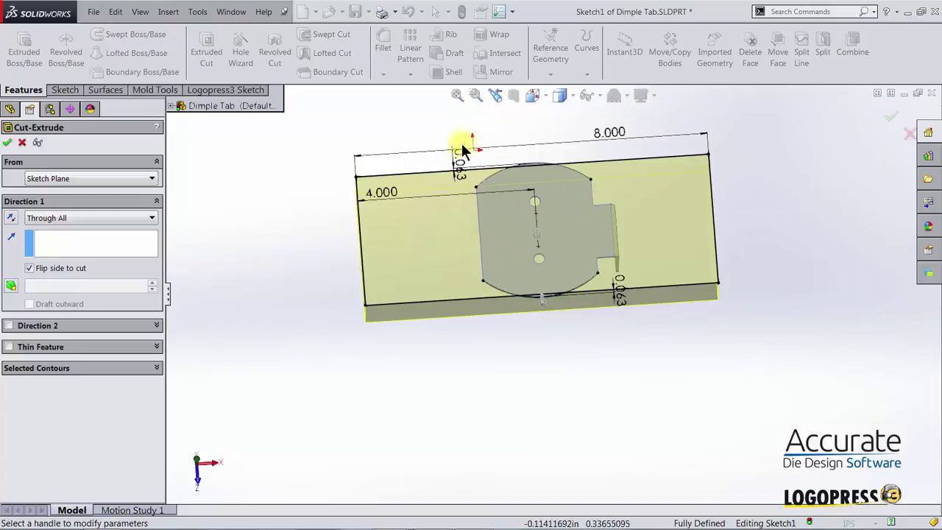
left_click(7, 142)
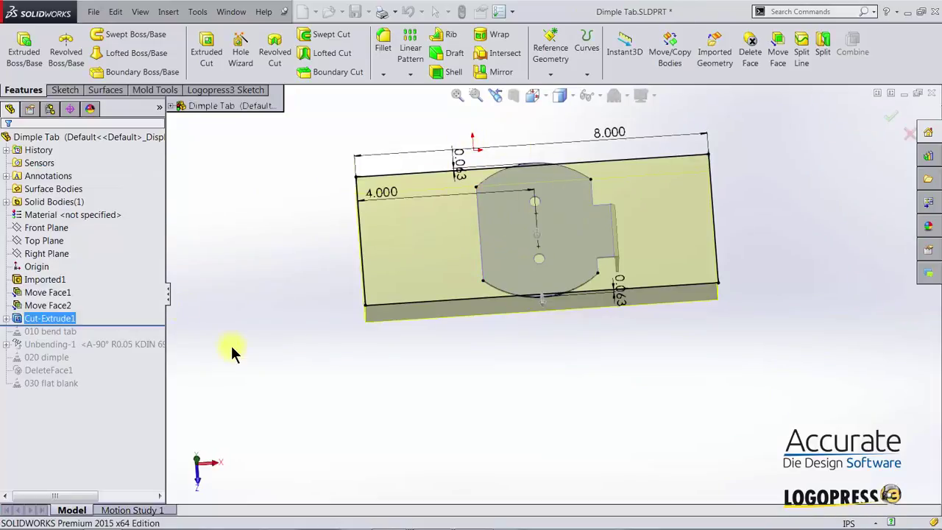
- Roll the feature history forward to the end and save the Dimple Tab part
middle_click_drag(641, 312, 544, 450)
scroll(517, 211, "down", 3)
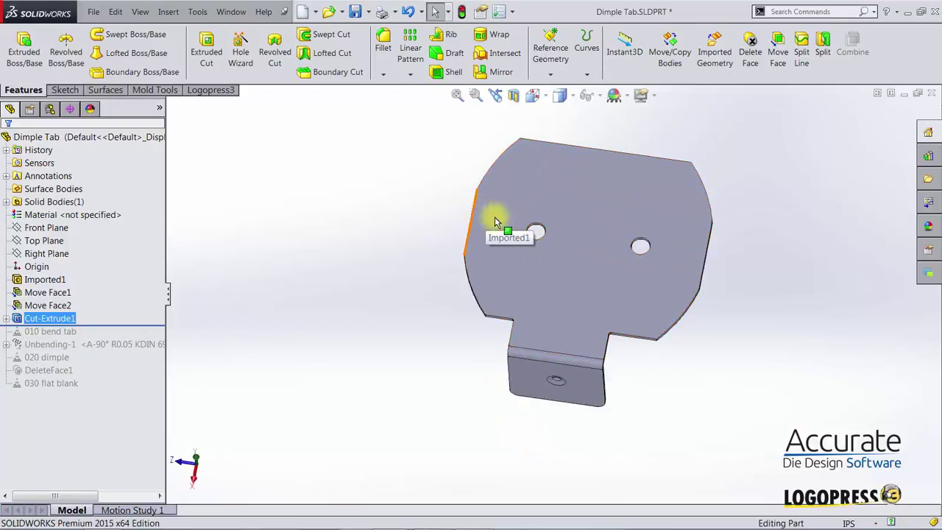
right_click(112, 395)
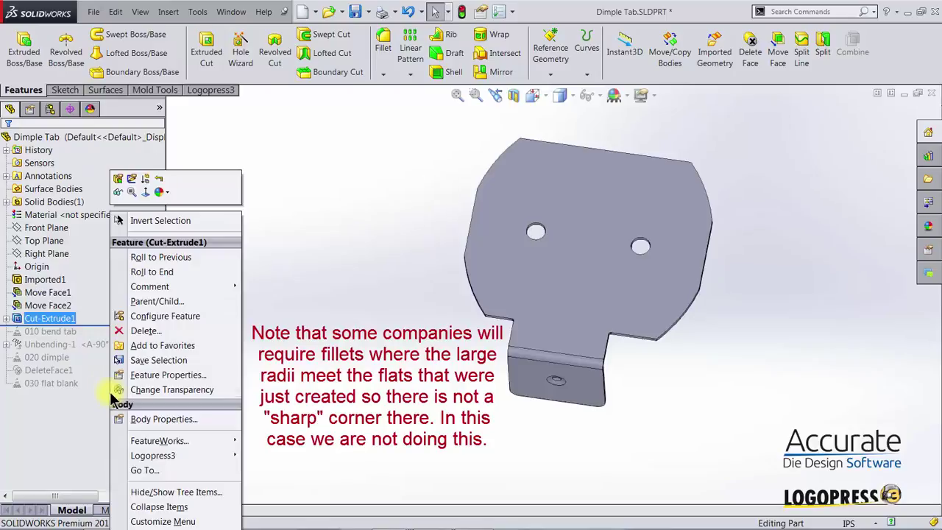
left_click(151, 271)
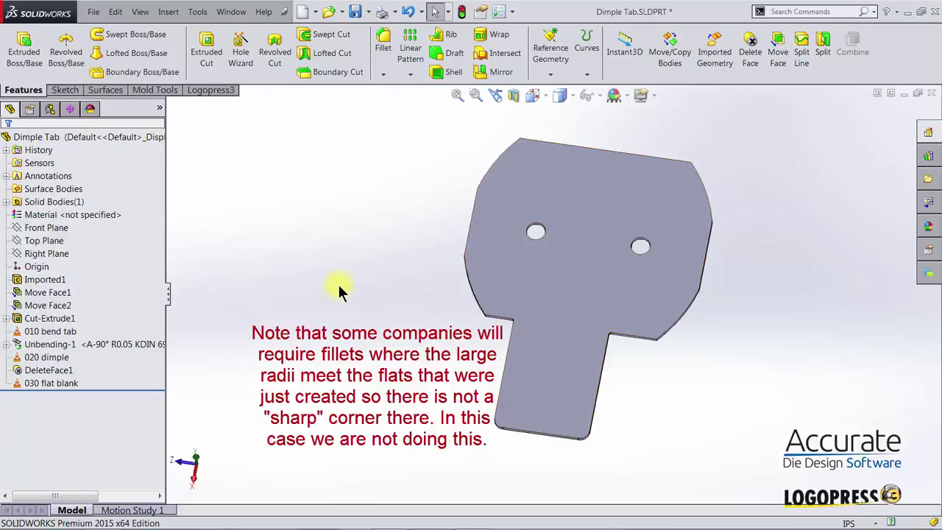
left_click(354, 12)
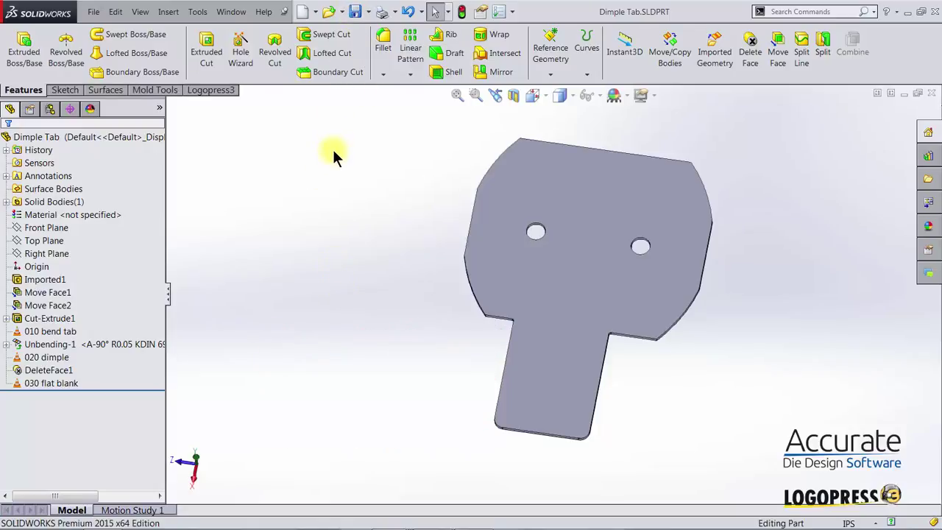
- Switch to the 444-strip assembly and update its stations, agreeing to rebuild the reference part's imported bodies
key("ctrl+Tab")
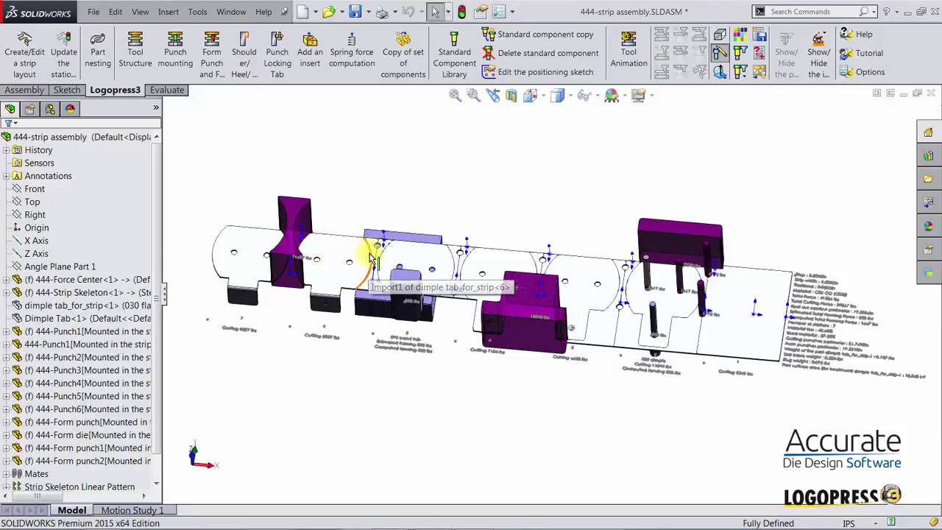
left_click(64, 59)
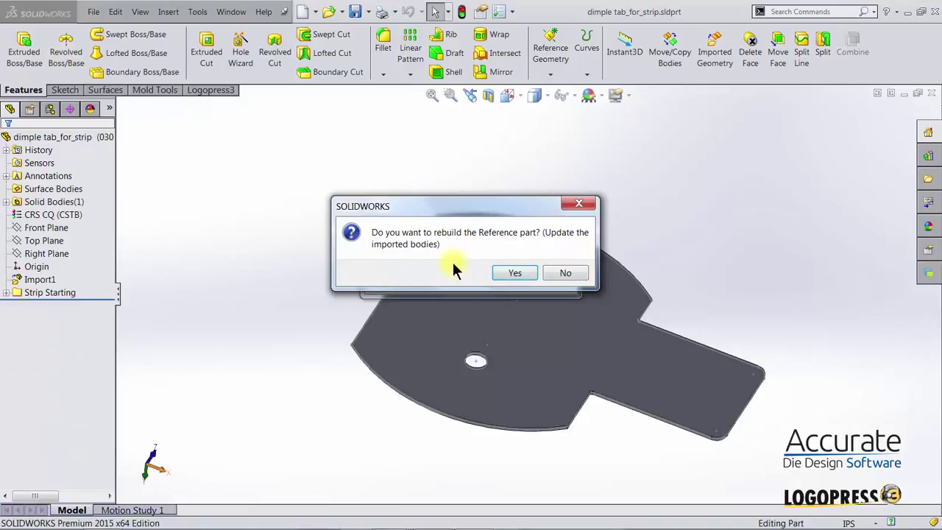
left_click(513, 273)
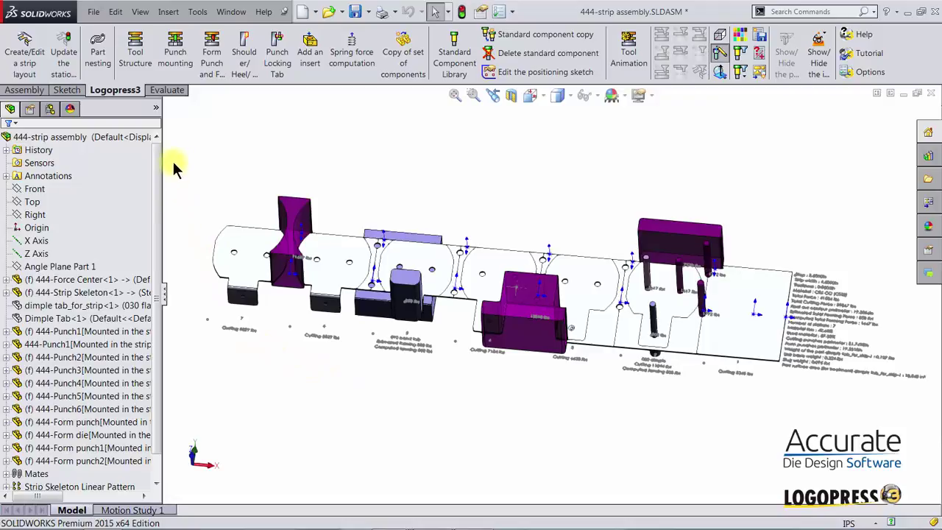
- Open the strip layout and edit the sketch of the hourglass-shaped punch between stations 6 and 7
left_click(25, 50)
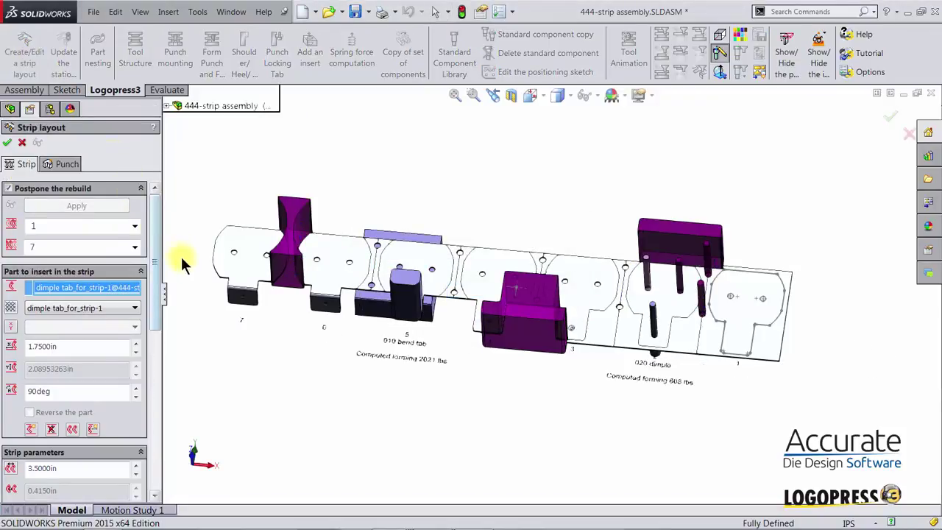
right_click_drag(227, 145, 221, 190)
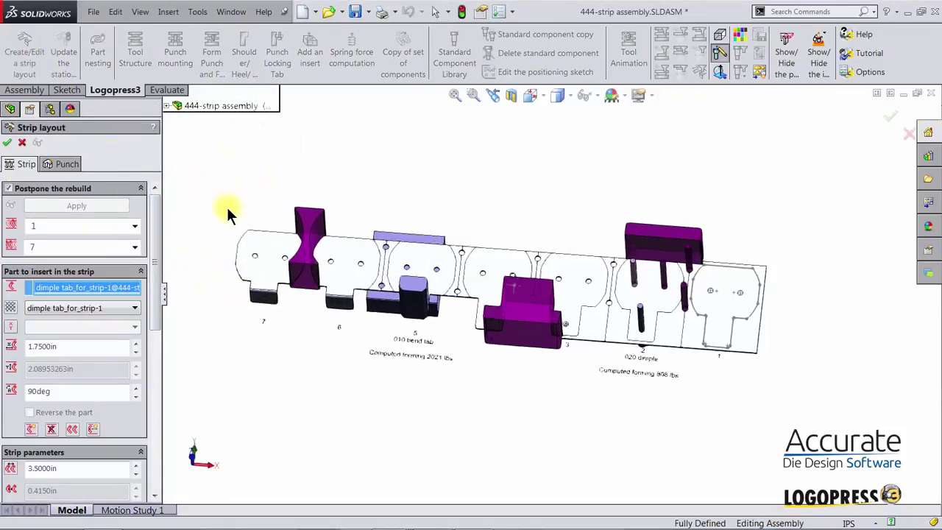
scroll(371, 274, "down", 3)
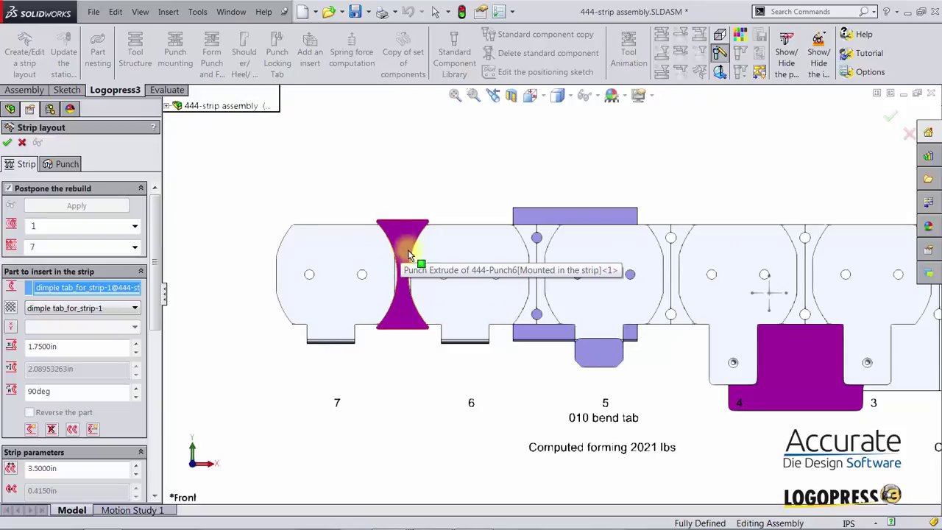
scroll(433, 305, "up", 4)
scroll(785, 291, "down", 2)
scroll(784, 294, "down", 3)
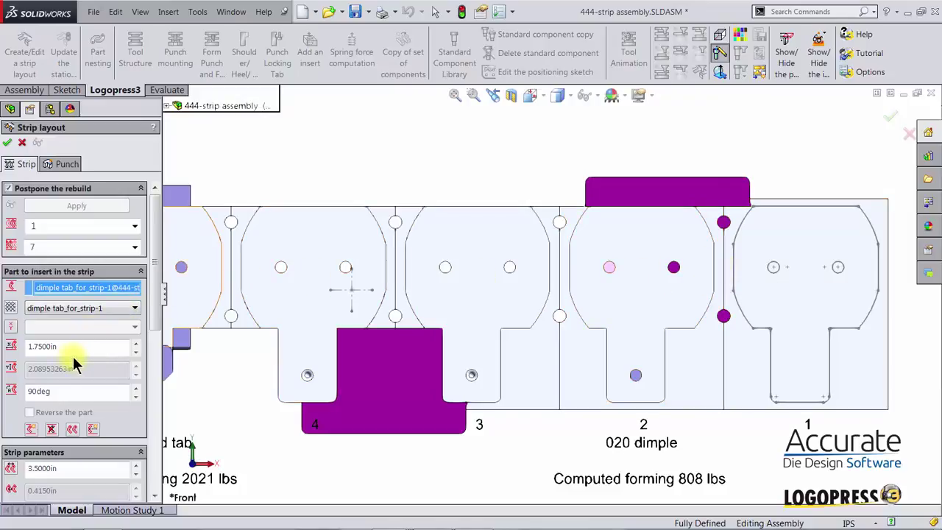
left_click_drag(151, 300, 156, 356)
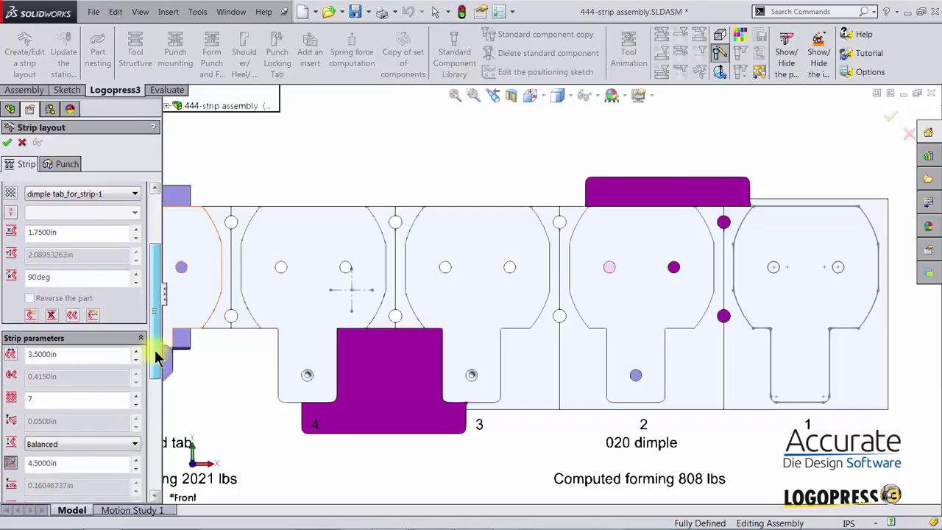
scroll(256, 346, "up", 5)
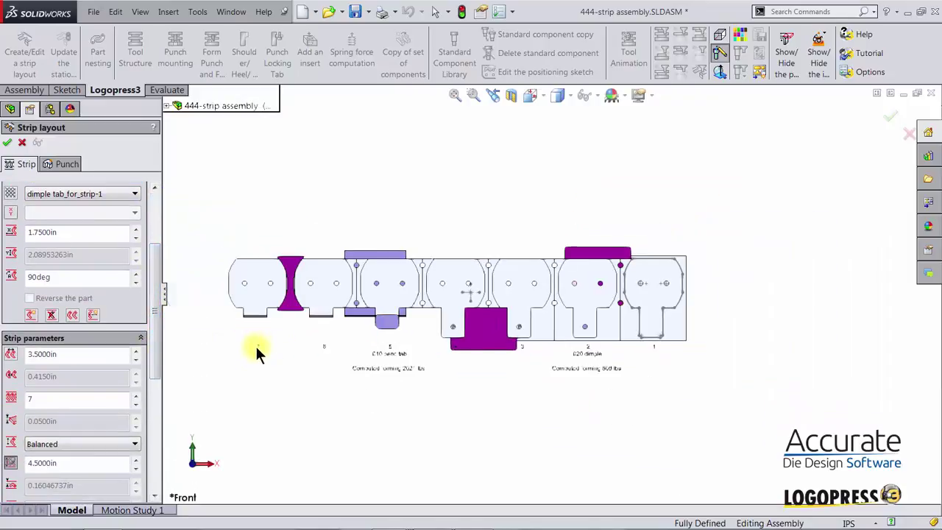
scroll(309, 294, "down", 5)
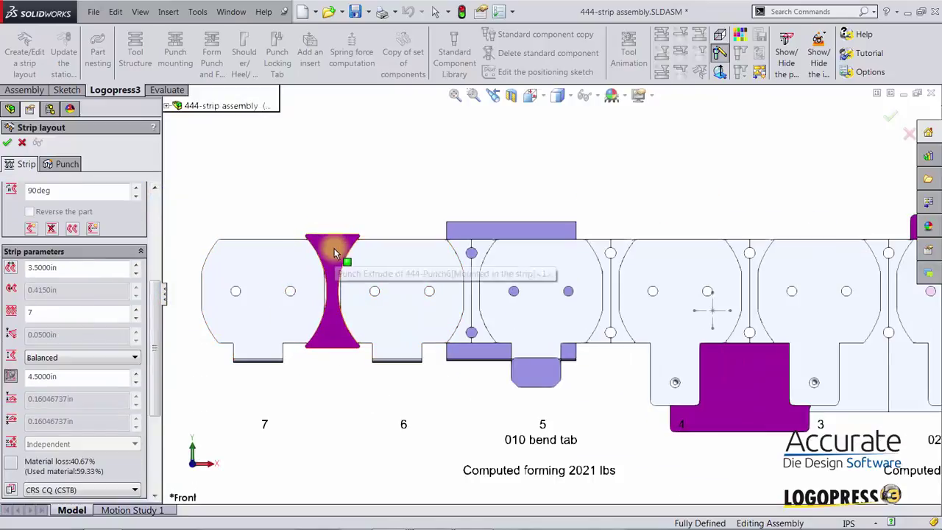
left_click(334, 250)
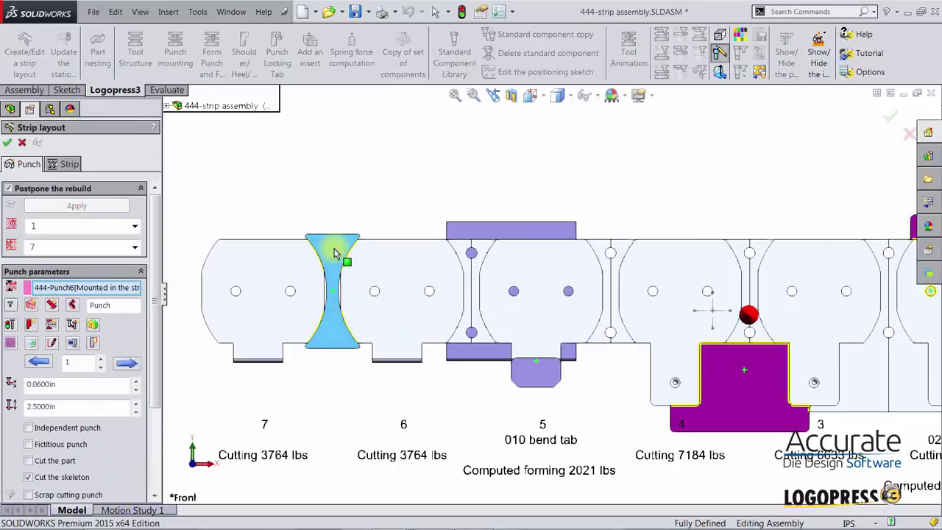
left_click(48, 342)
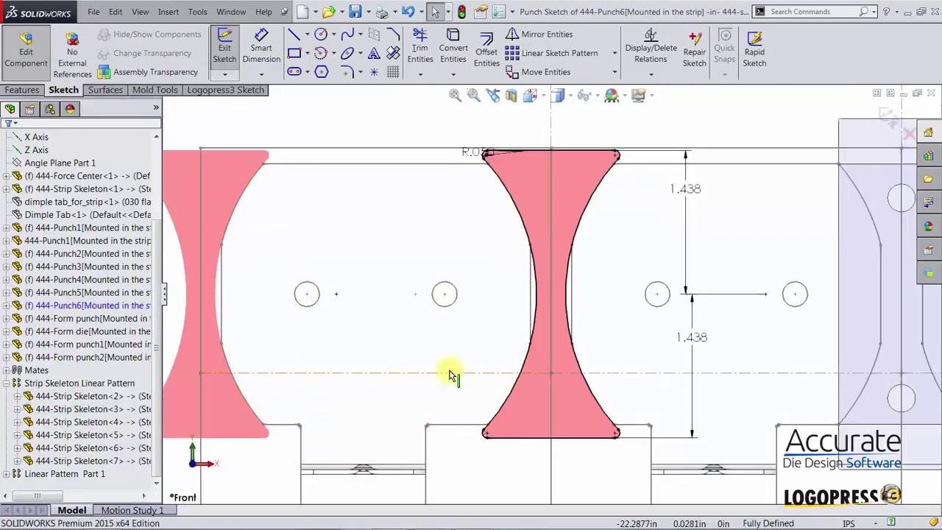
- Convert the blank's two vertical flat edges on either side of the punch's waist into punch sketch lines
scroll(654, 298, "up", 1)
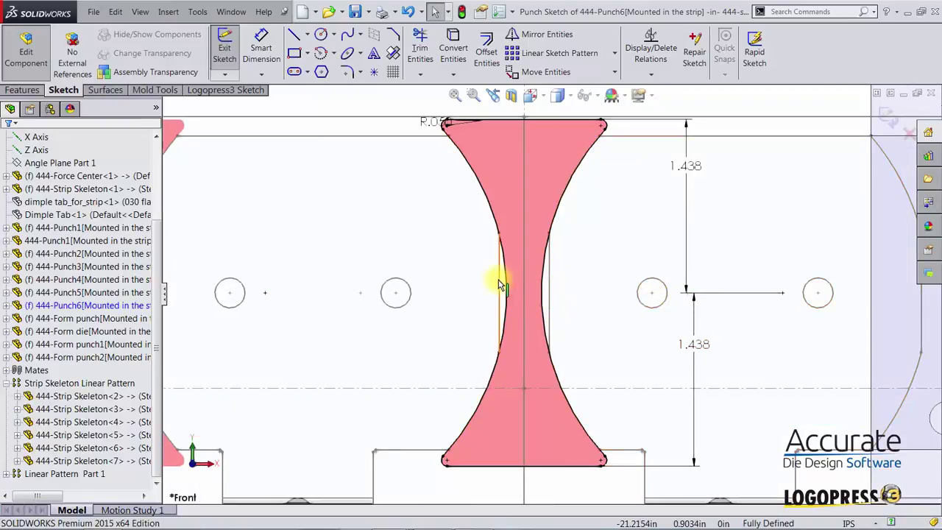
left_click(550, 294)
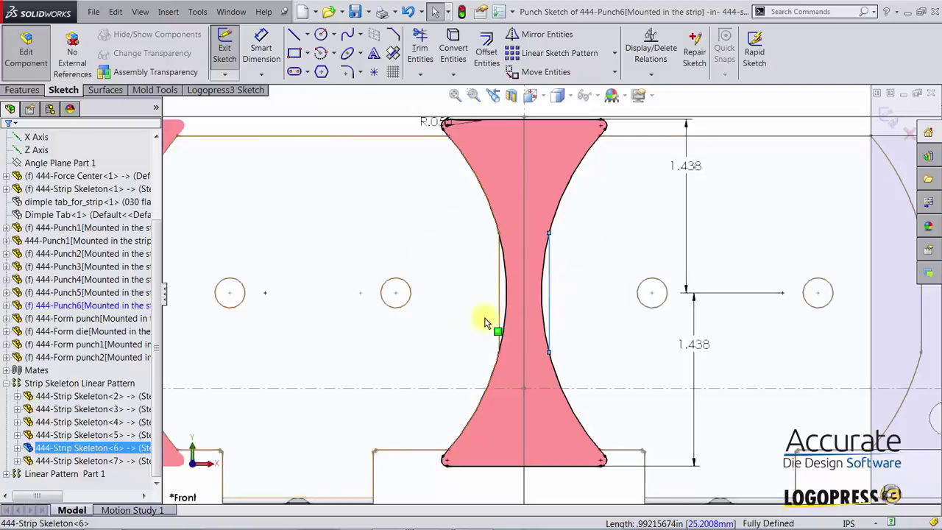
left_click(397, 458)
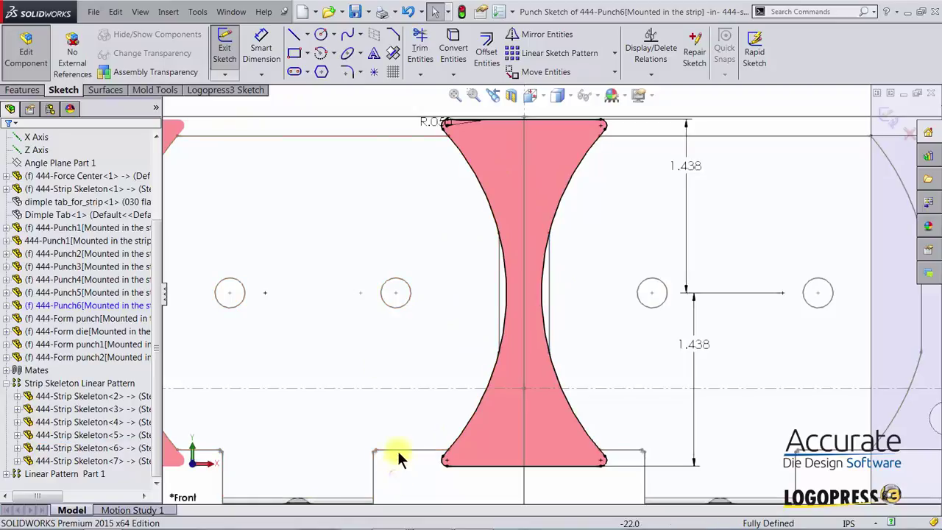
left_click(452, 44)
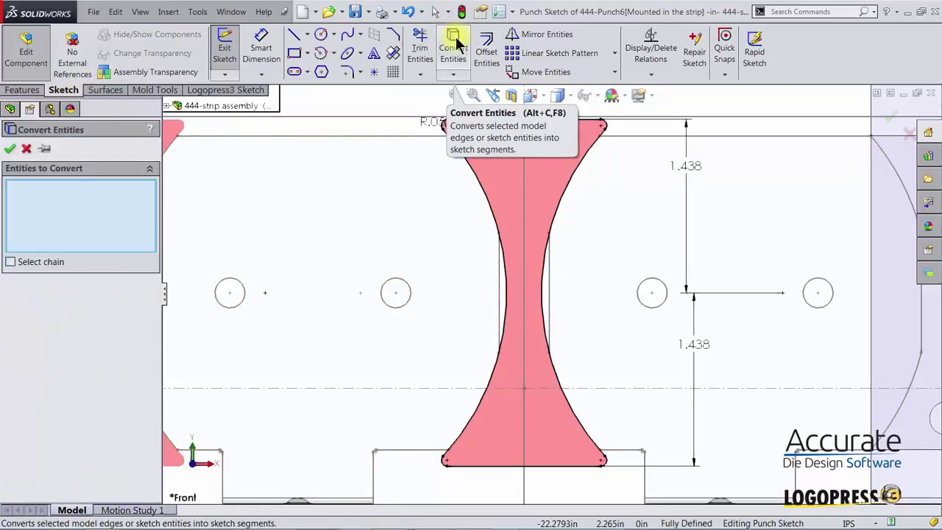
left_click(554, 281)
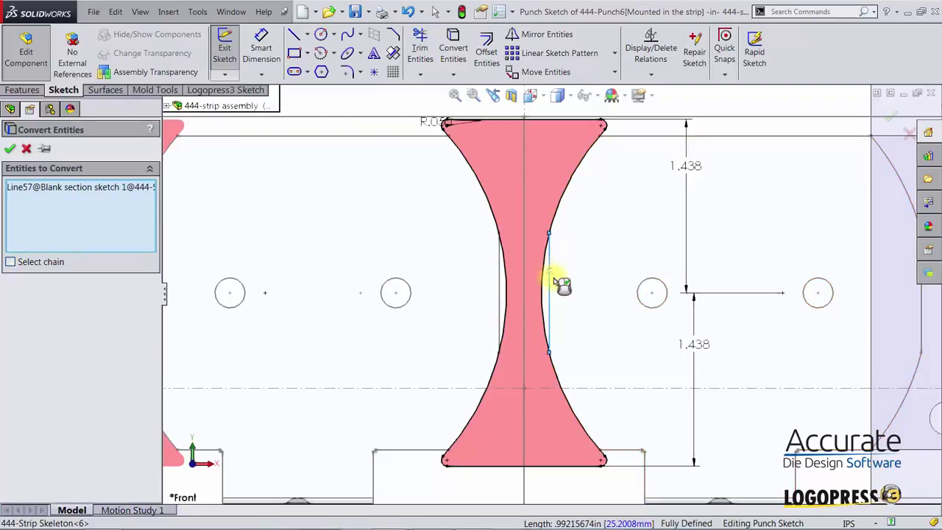
left_click(500, 287)
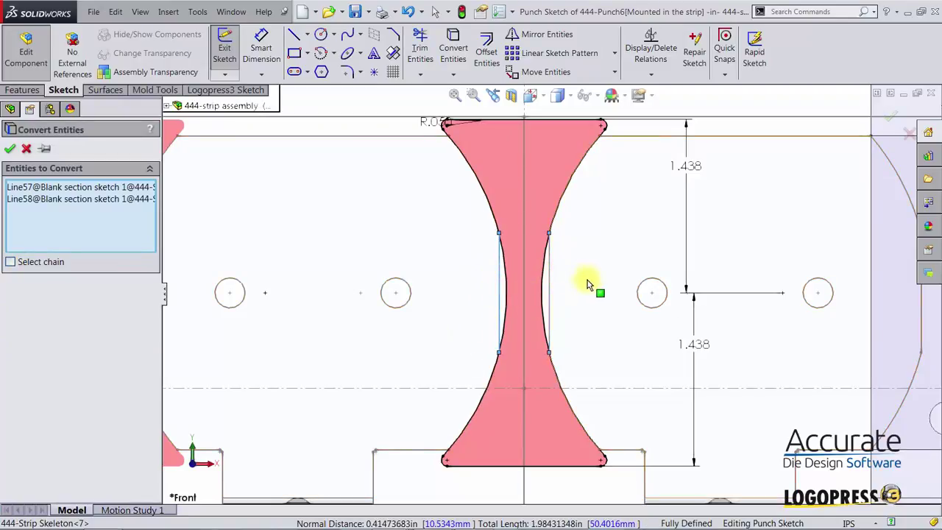
left_click(11, 149)
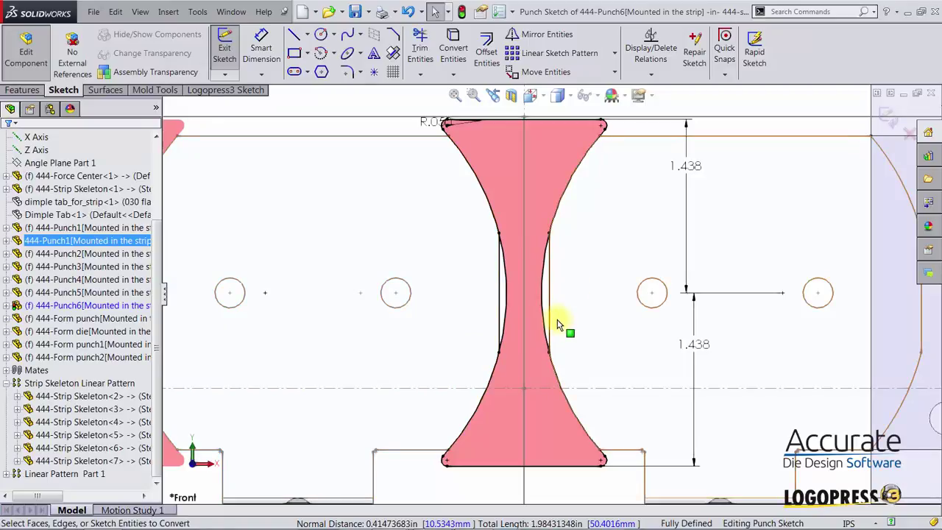
- Power-trim the middle arc segments on both sides of the punch profile, leaving the converted vertical lines as its boundary
scroll(554, 325, "down", 3)
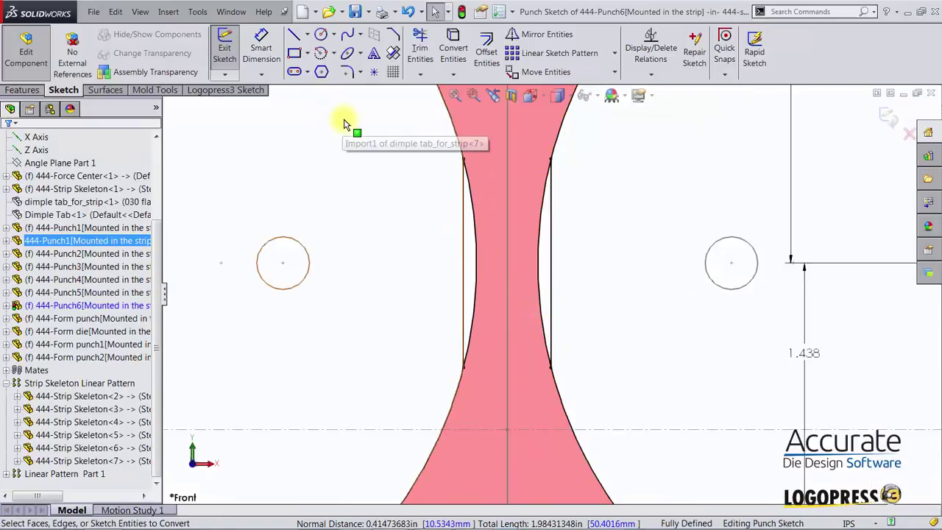
left_click(419, 40)
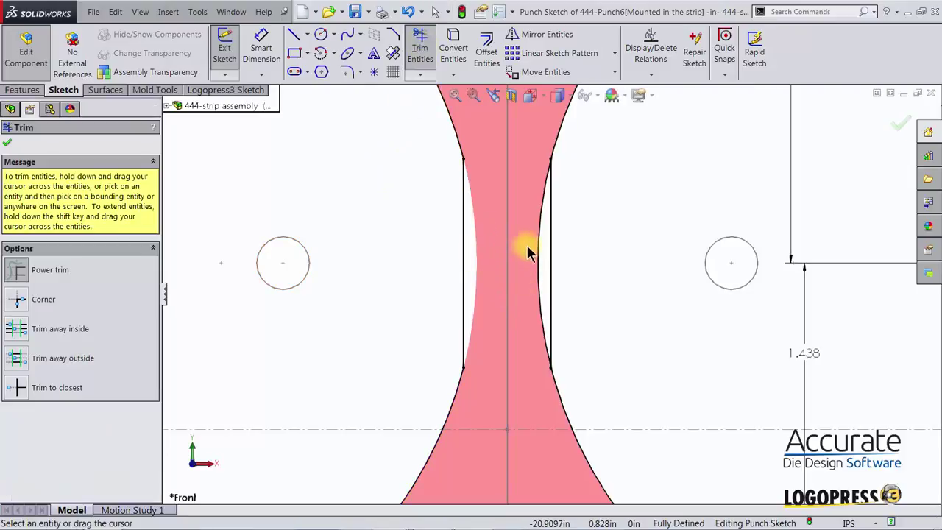
left_click_drag(535, 243, 541, 253)
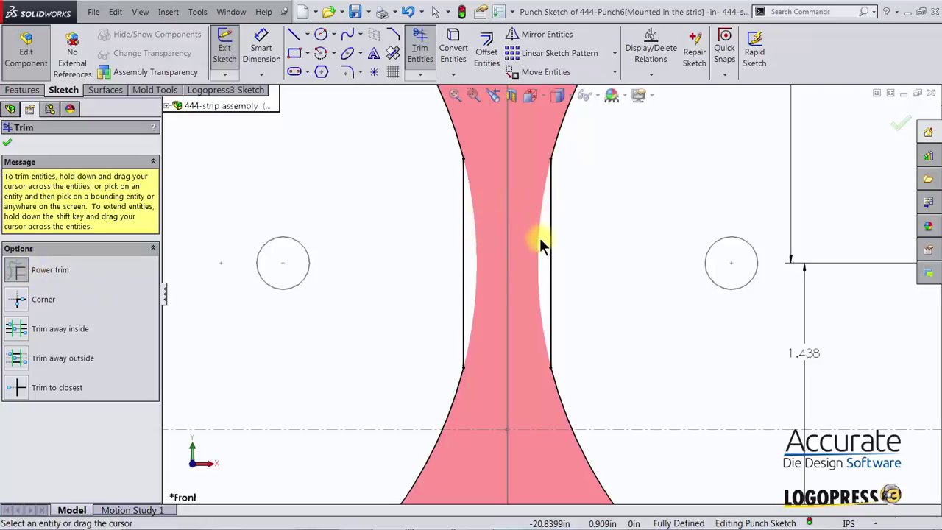
scroll(513, 293, "up", 2)
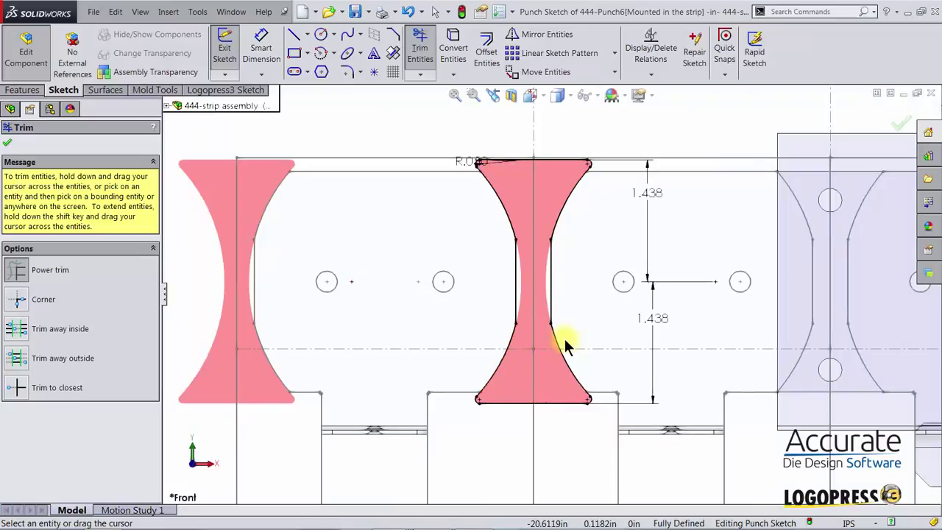
left_click(8, 143)
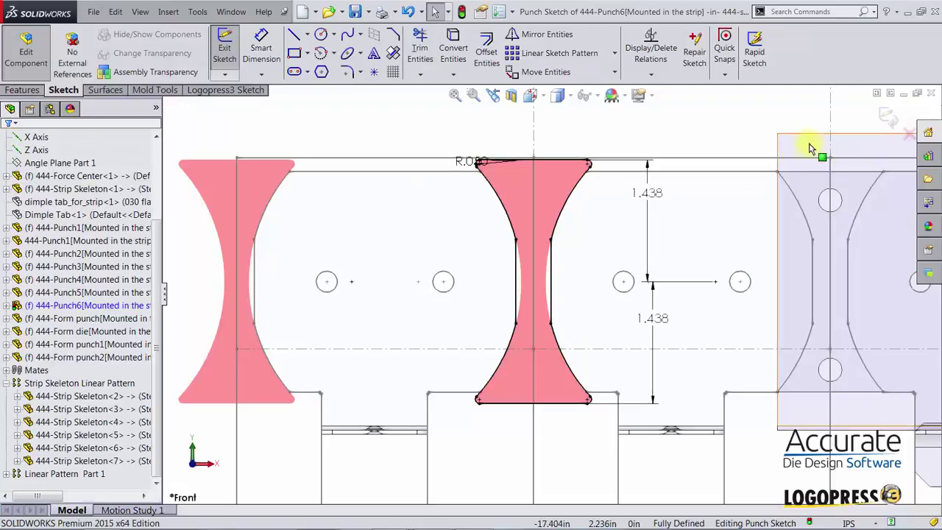
- Exit the punch sketch, apply the postponed strip layout rebuild and save the strip assembly
left_click(885, 117)
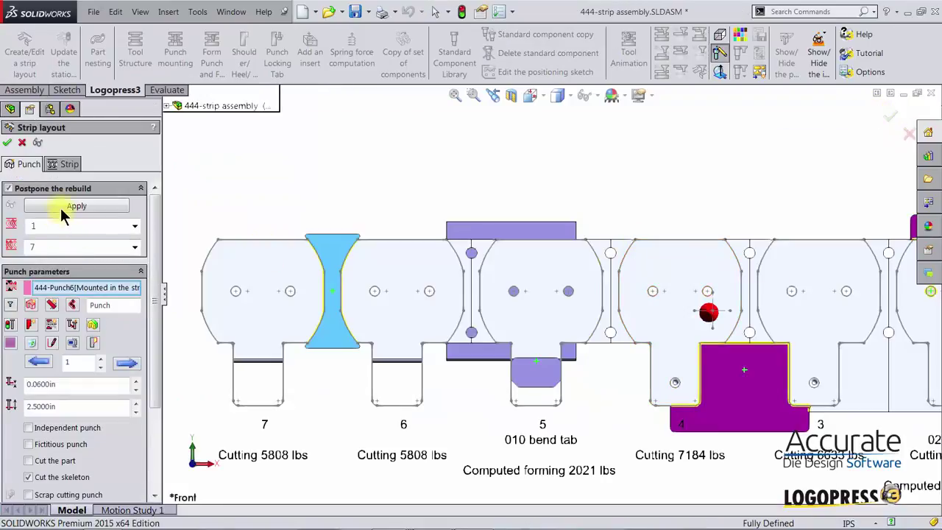
left_click(61, 205)
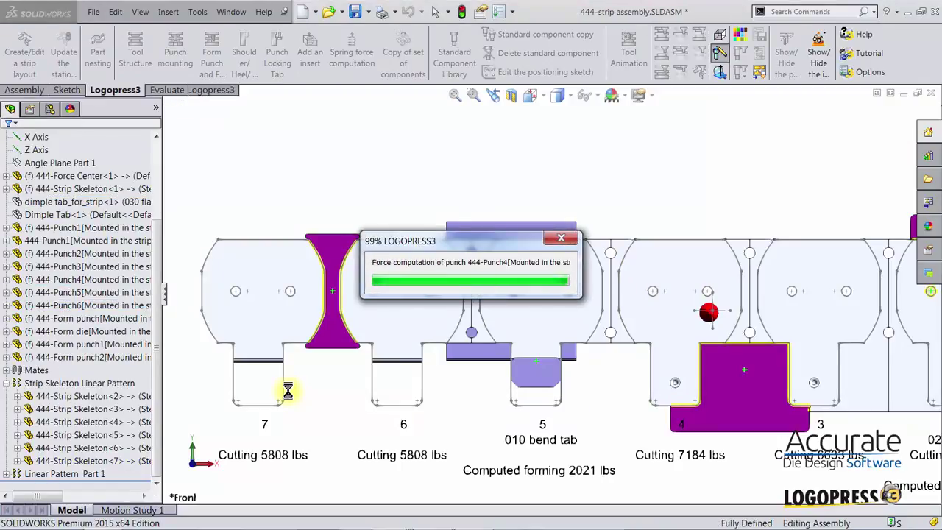
left_click(355, 12)
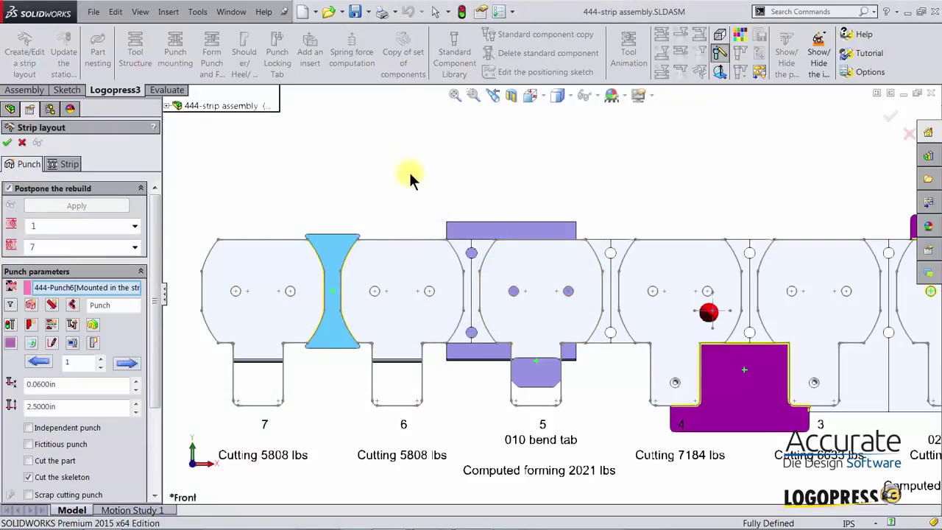
- Set the strip pitch to 3.3750 in in the strip parameters and rebuild the layout with it
key("f")
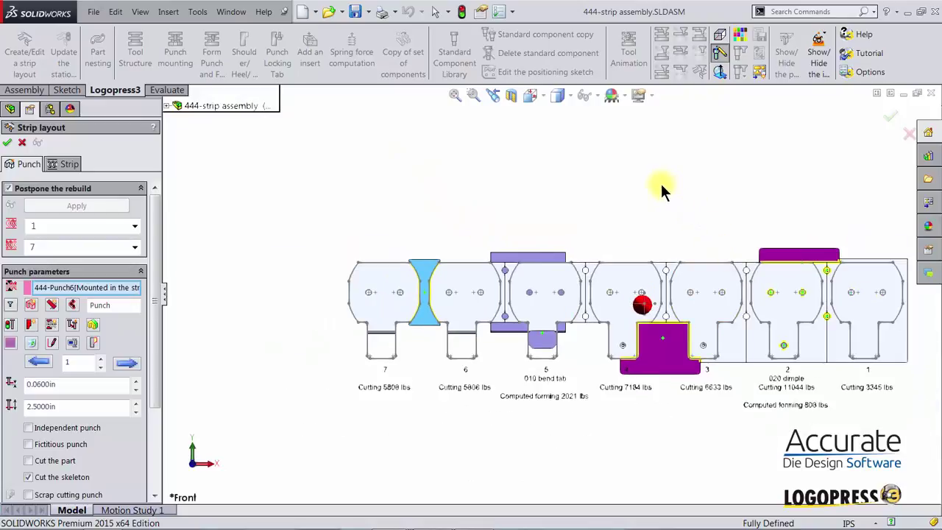
right_click_drag(658, 186, 679, 215)
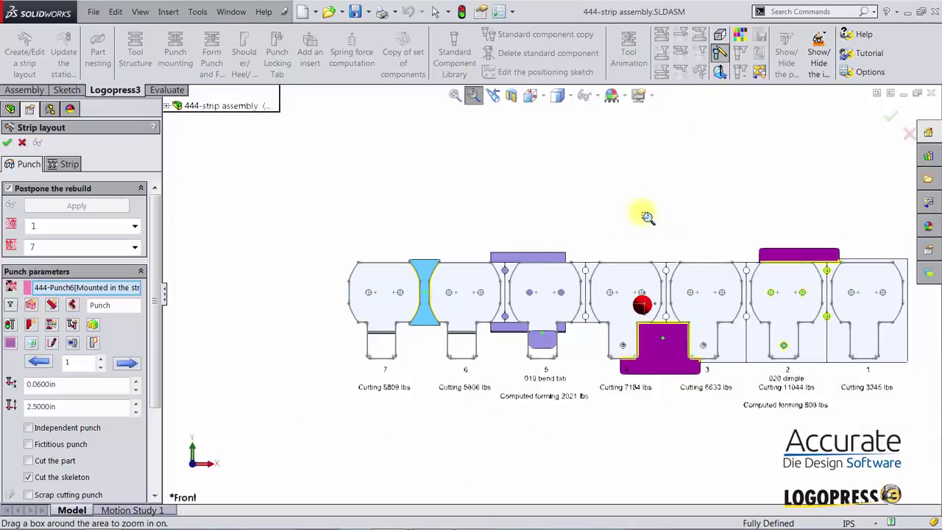
left_click_drag(634, 218, 893, 427)
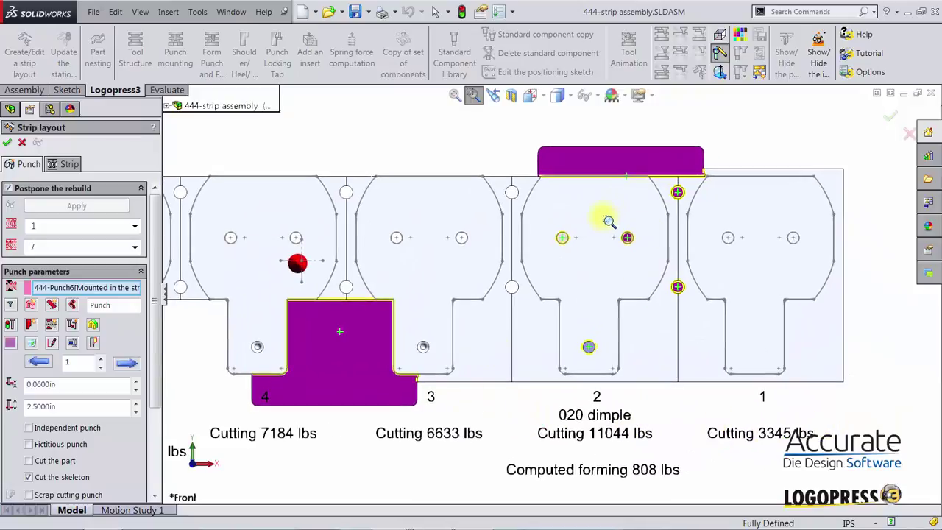
key("Escape")
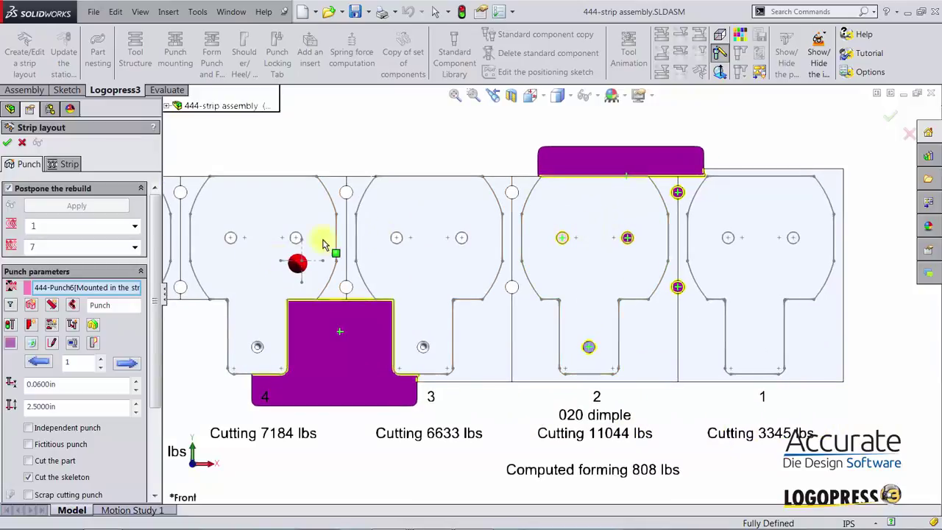
left_click(63, 164)
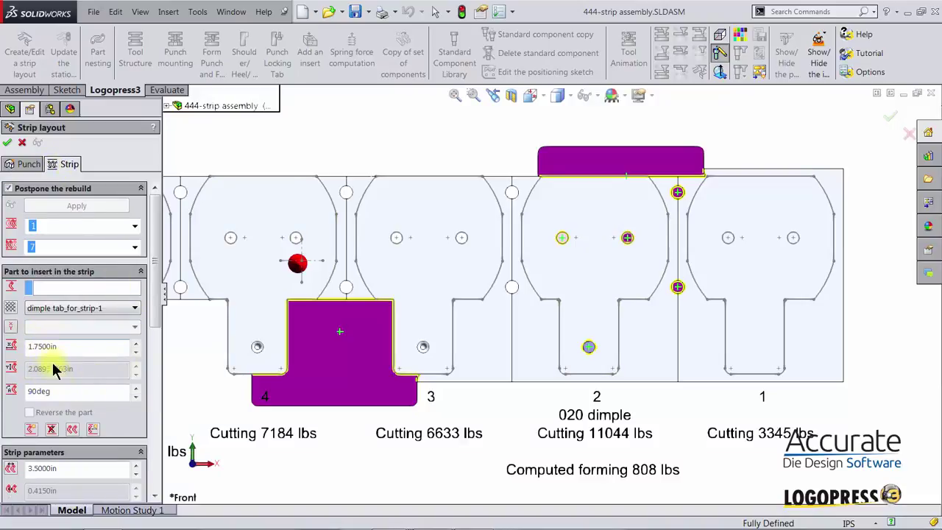
left_click_drag(156, 316, 157, 351)
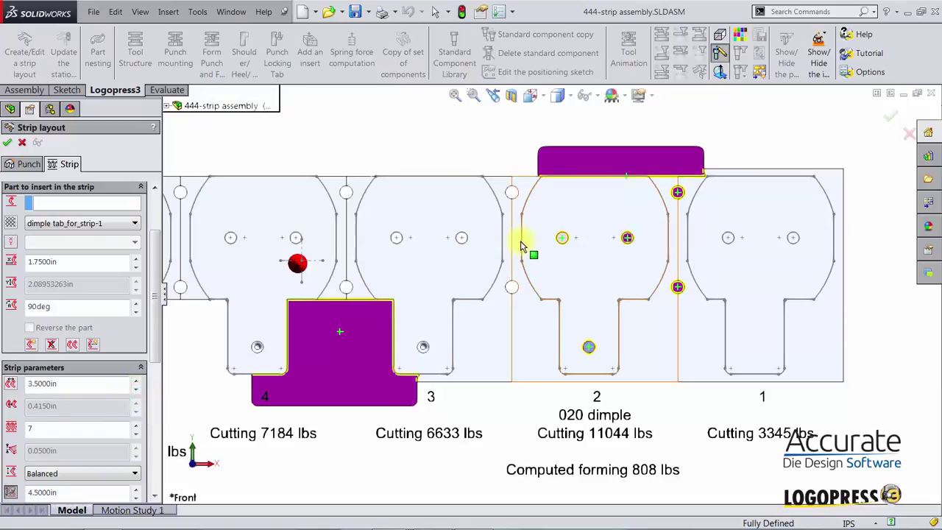
left_click(137, 389)
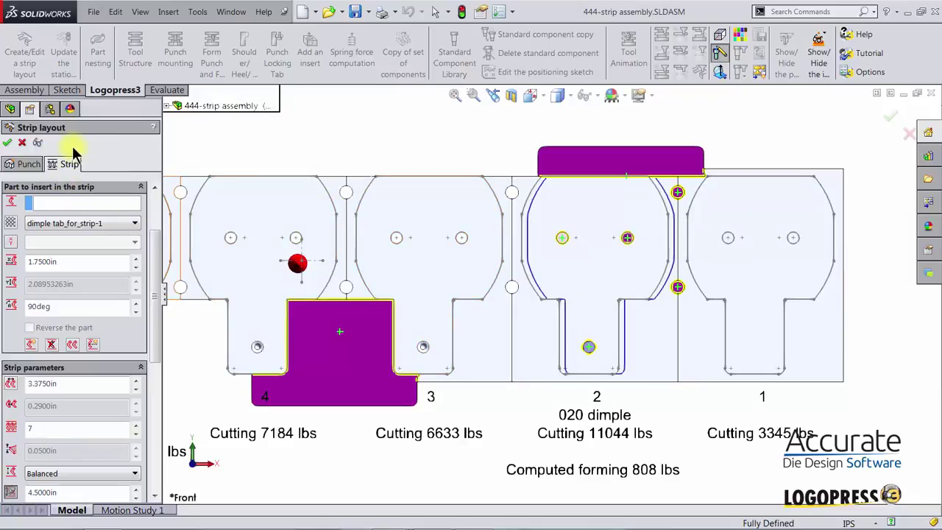
left_click(39, 144)
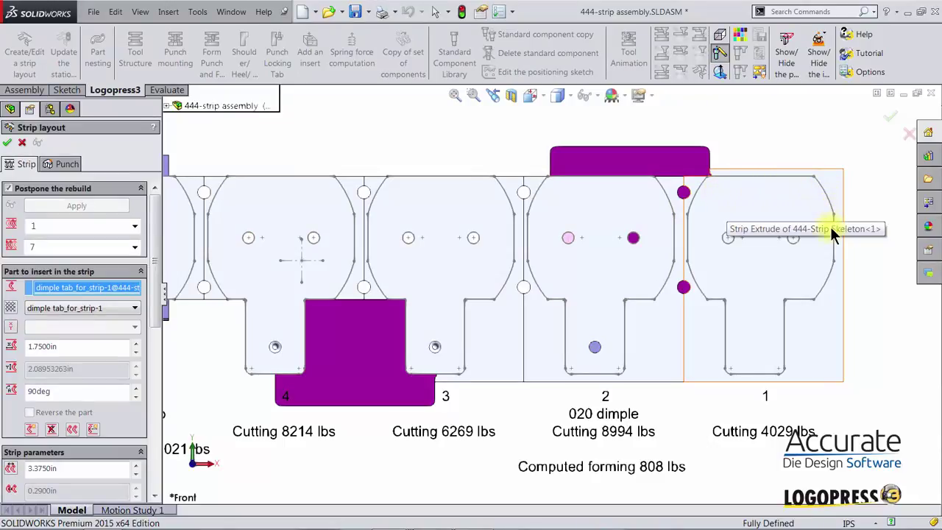
- Set the X part position of the inserted part to 1.6875 in and apply the strip layout rebuild
scroll(704, 200, "down", 3)
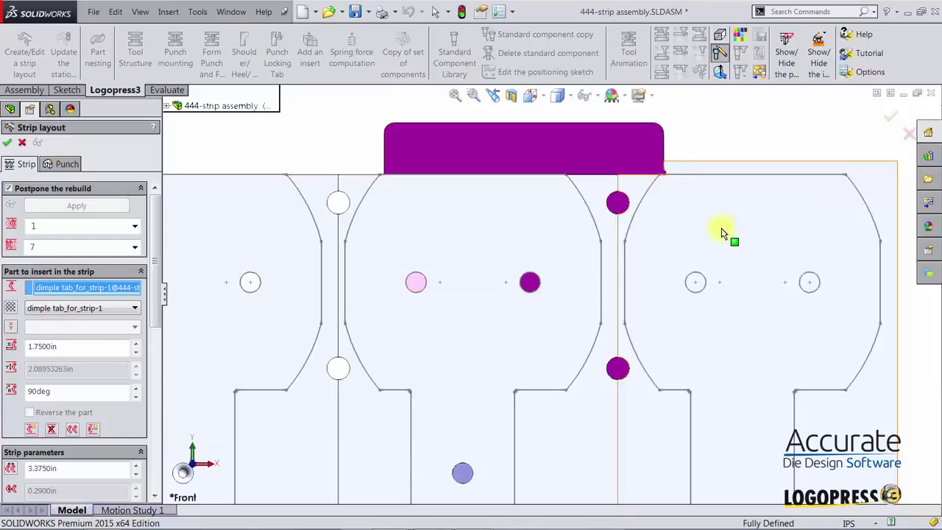
scroll(726, 242, "up", 3)
scroll(638, 368, "down", 2)
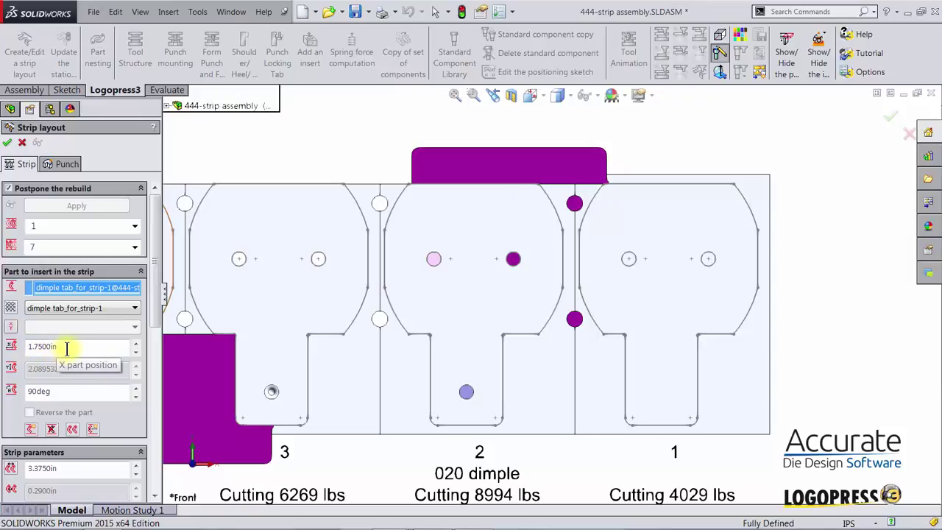
left_click(135, 352)
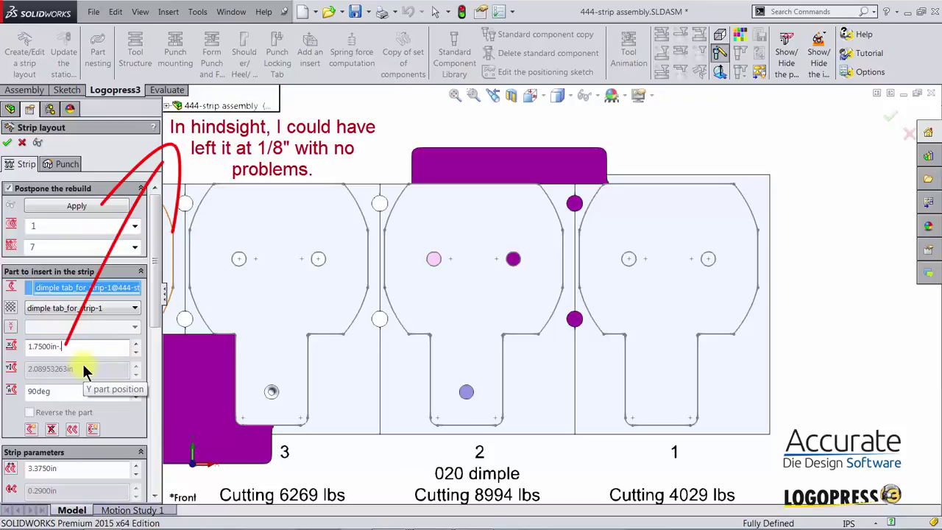
type("25")
key("Return")
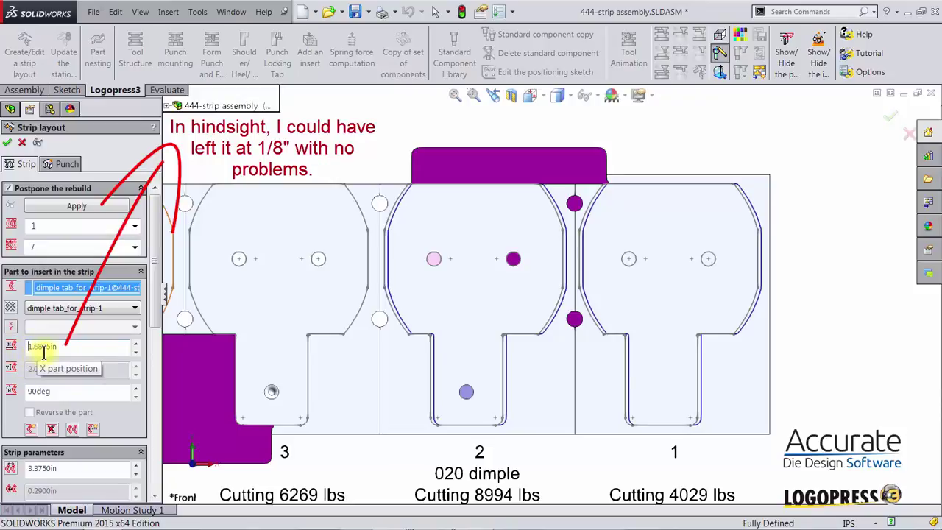
left_click(75, 205)
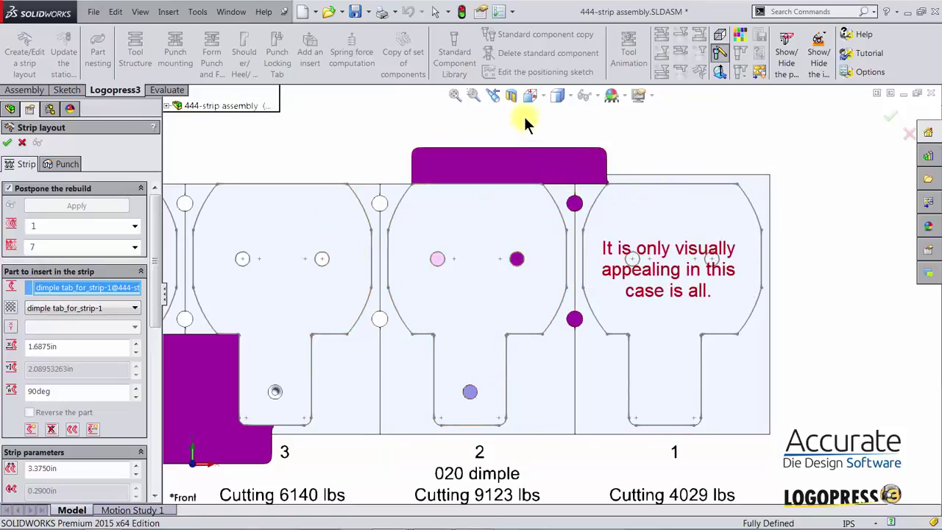
- Inspect the lower corner of the rectangular edge punch above station 2, and open that punch's sketch for editing
right_click(404, 119)
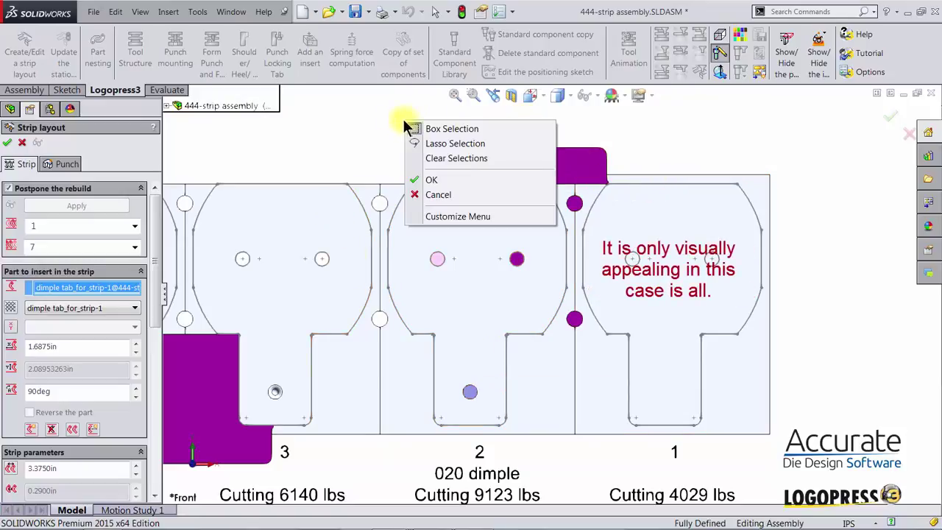
left_click(363, 134)
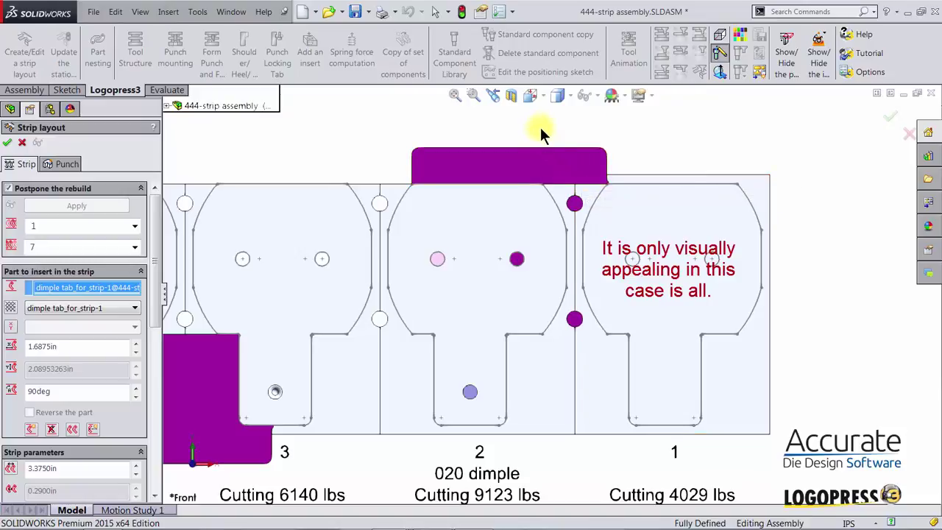
right_click_drag(540, 127, 562, 140)
left_click_drag(562, 141, 637, 206)
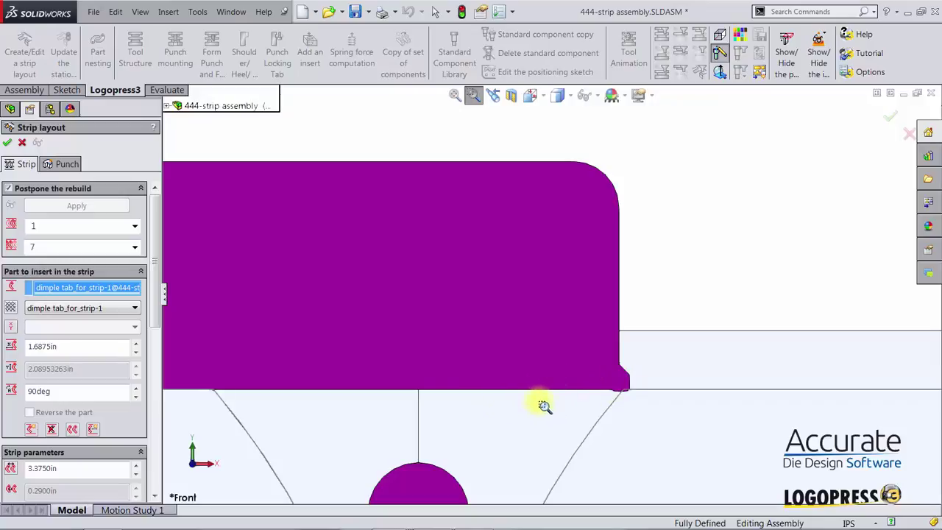
key("Escape")
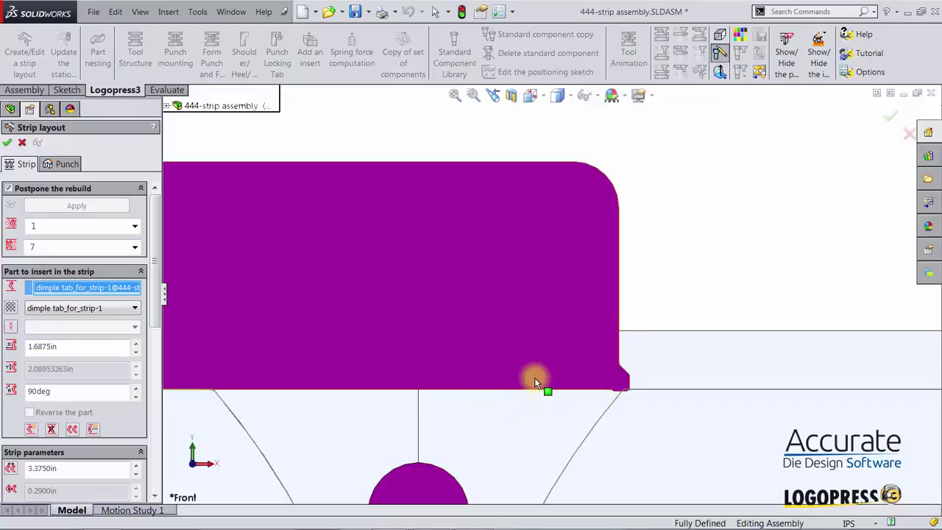
scroll(526, 377, "up", 5)
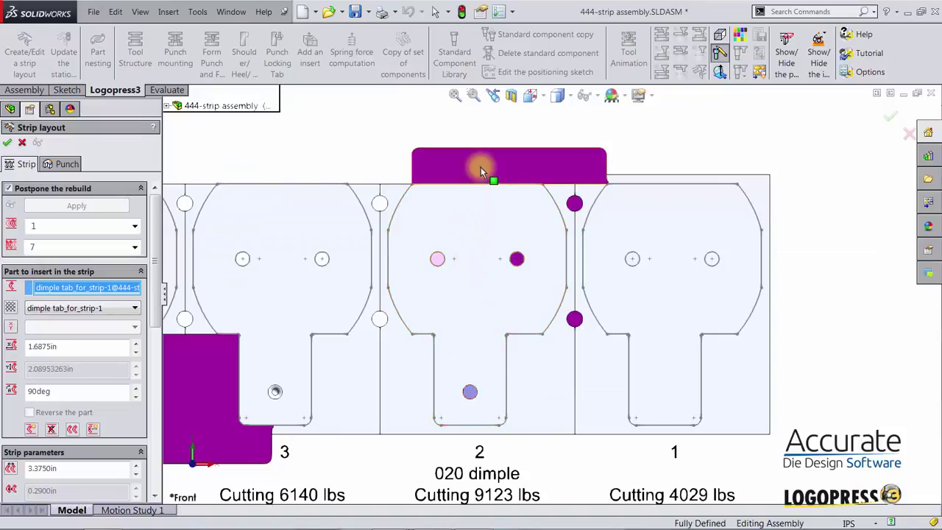
left_click(481, 167)
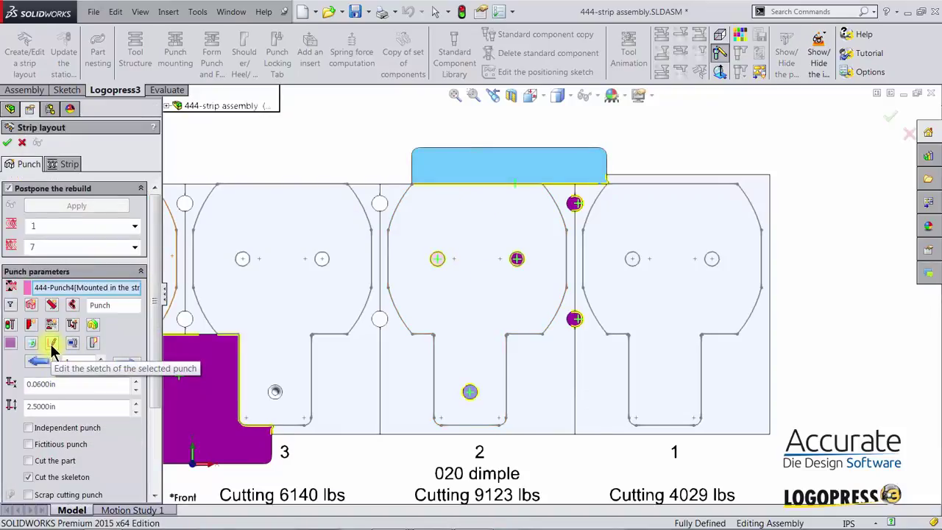
left_click(52, 351)
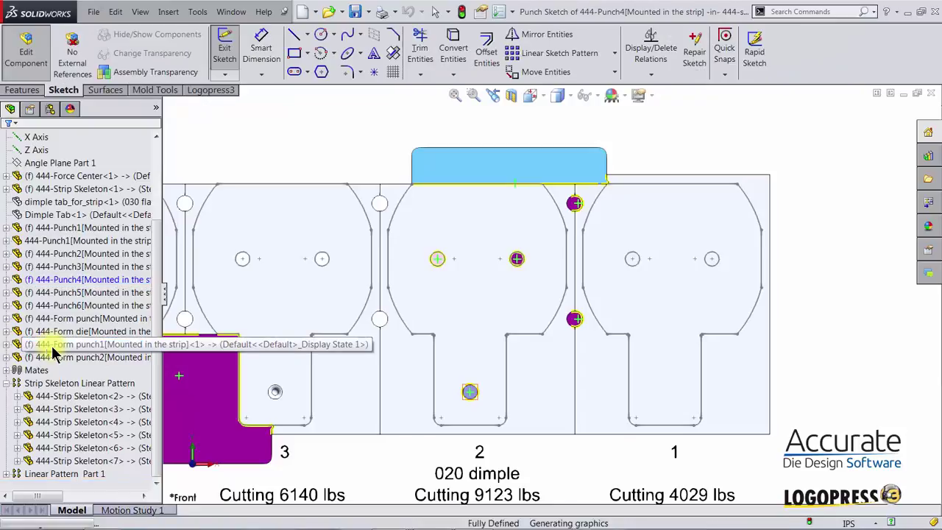
- Set both .550 horizontal offsets from the station centerlines to the punch's vertical sides to 0.425 in
scroll(662, 309, "down", 3)
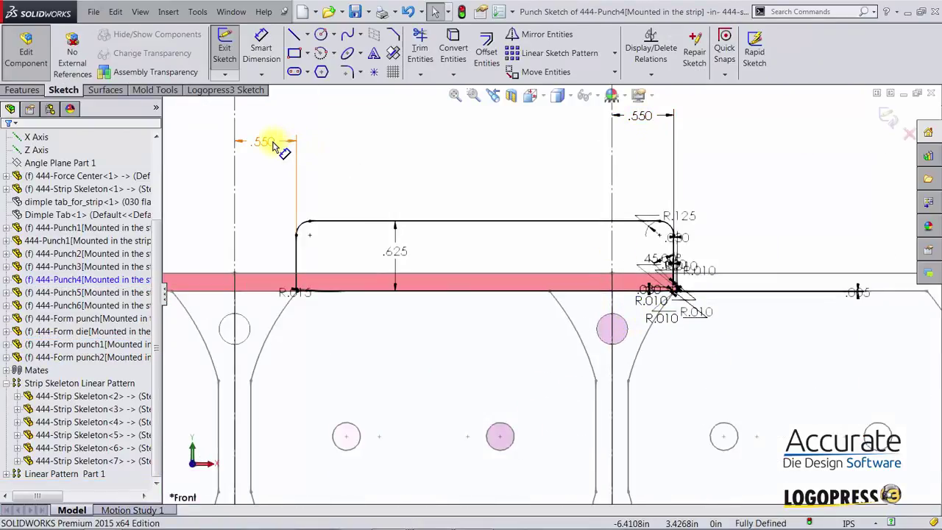
double_click(641, 116)
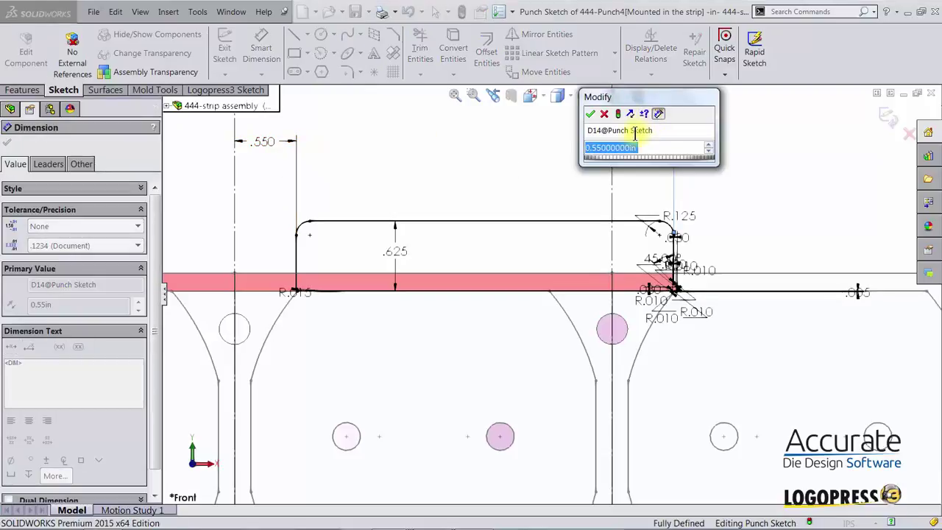
scroll(631, 153, "down", 1)
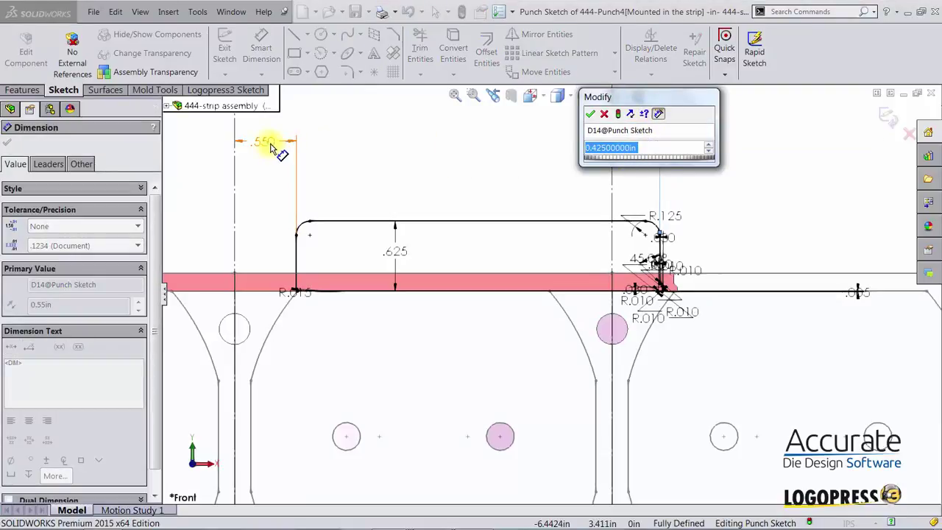
left_click(590, 113)
left_click(256, 141)
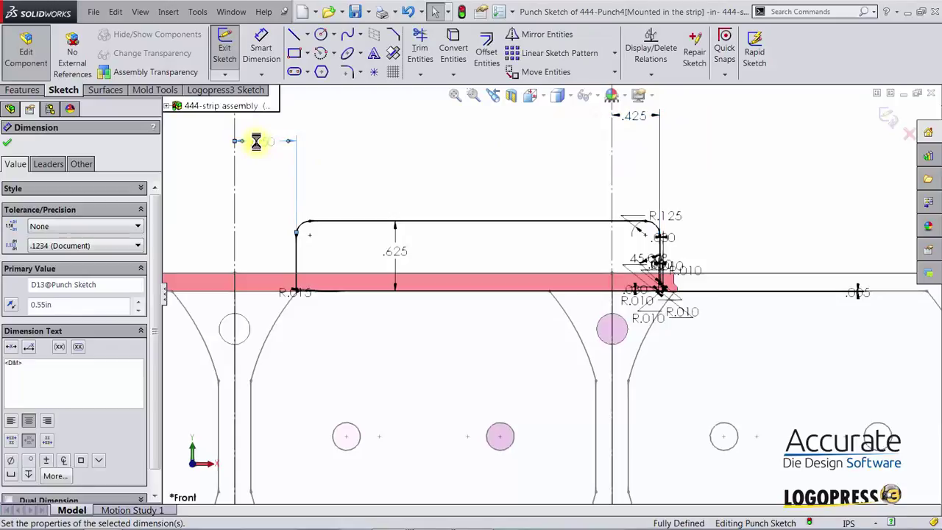
scroll(248, 168, "down", 1)
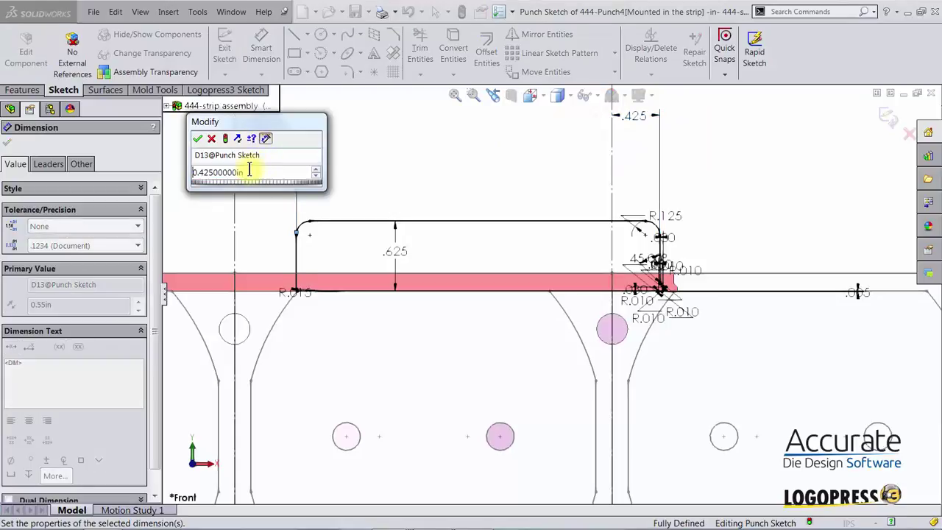
left_click(198, 139)
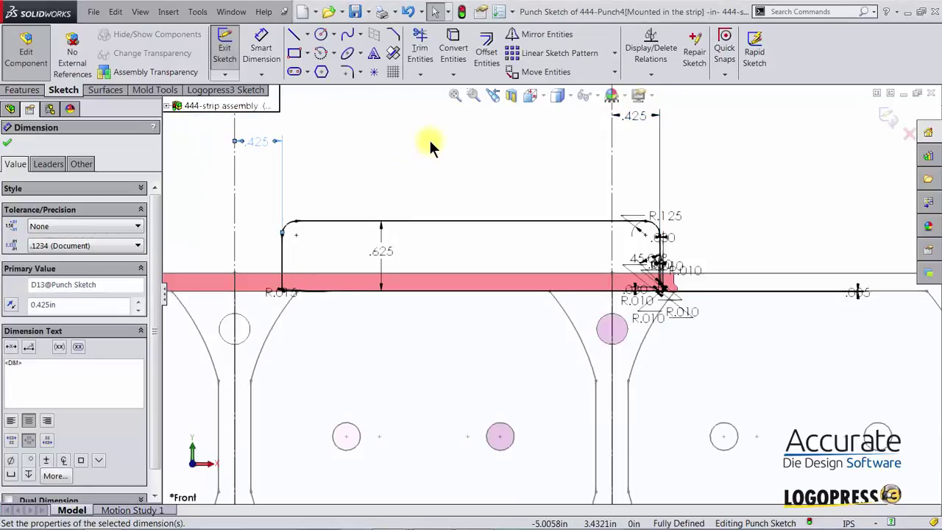
- Check the reshaped punch's notch corner against the strip edge and exit the punch sketch
scroll(612, 242, "down", 2)
scroll(656, 382, "down", 2)
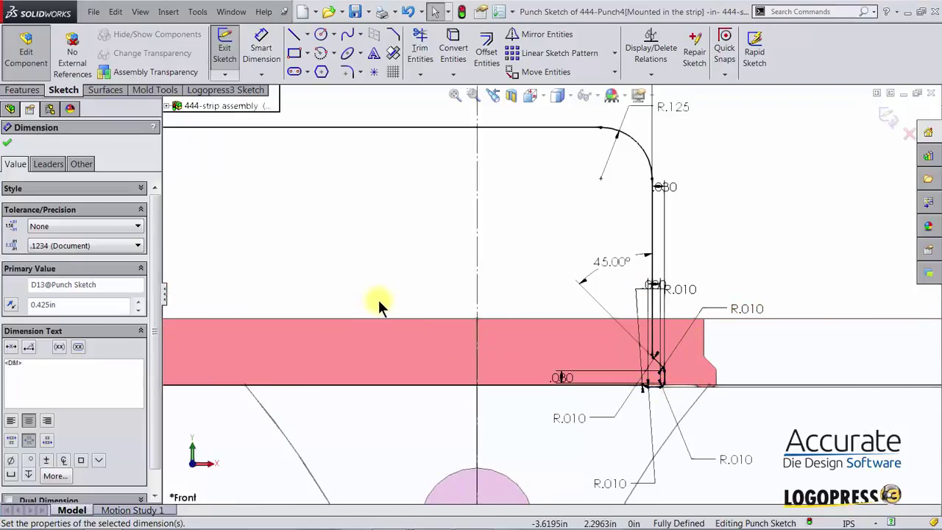
scroll(379, 264, "up", 4)
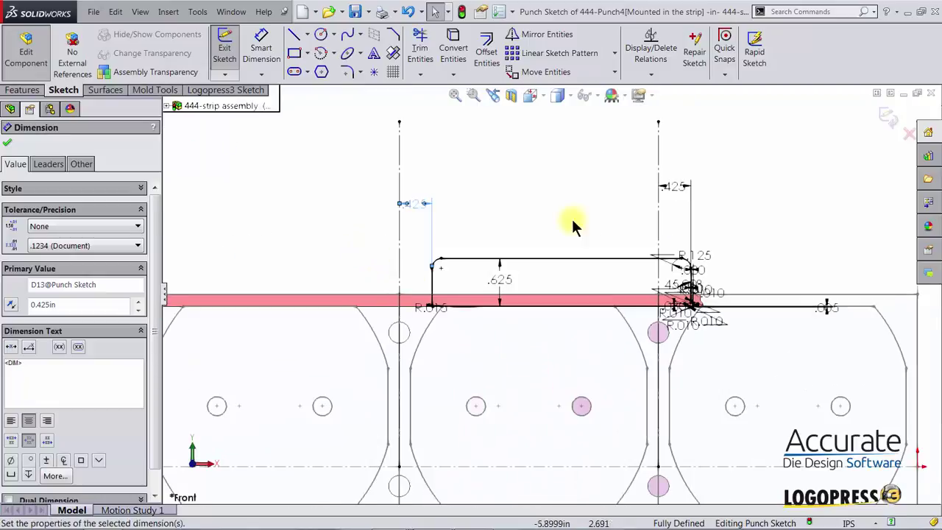
left_click(887, 118)
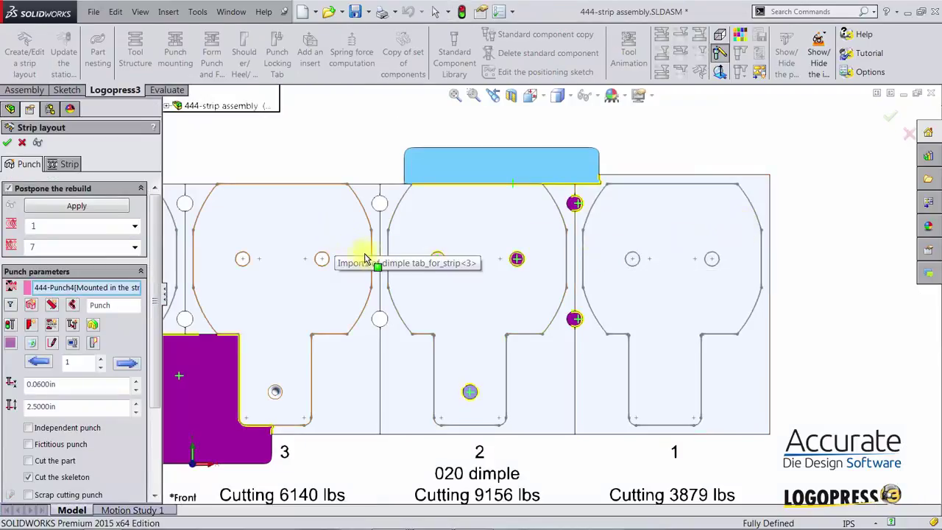
- Examine the whole strip layout and the parting punch between stations 6 and 7
scroll(431, 294, "up", 3)
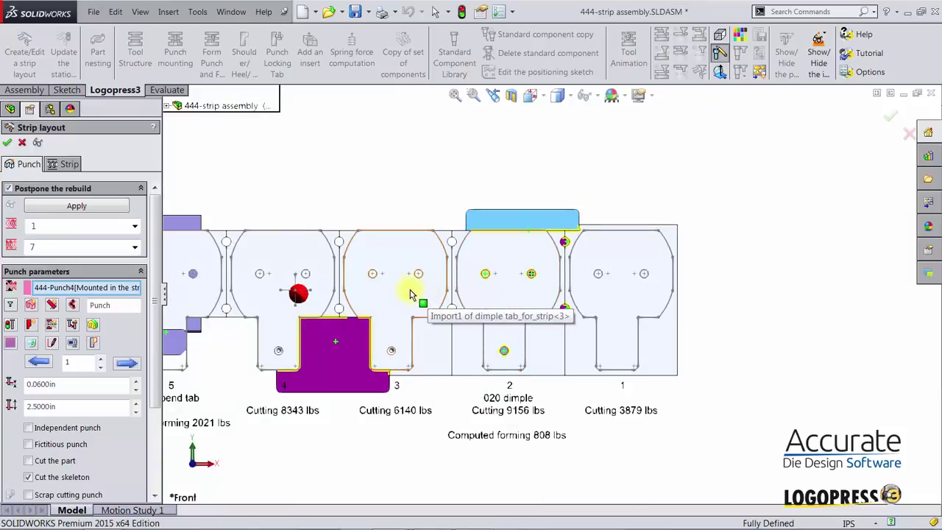
key("f")
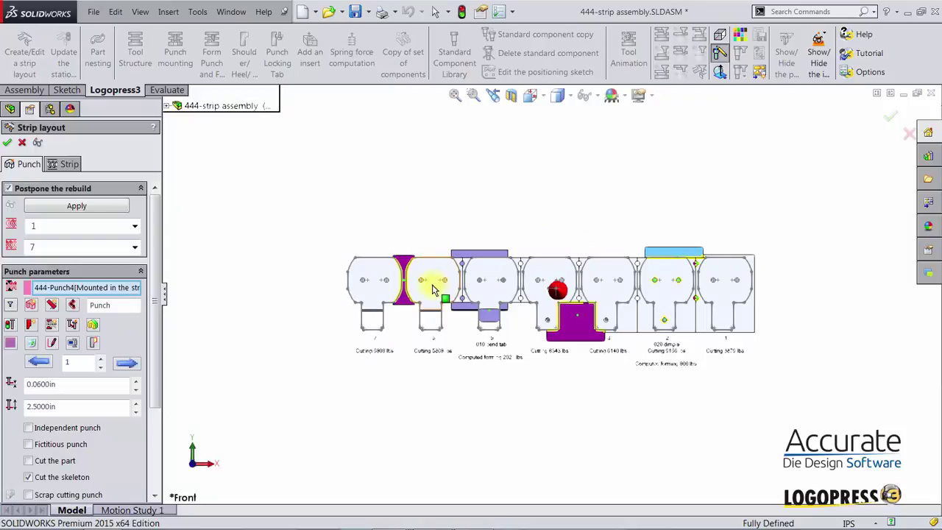
scroll(499, 285, "down", 3)
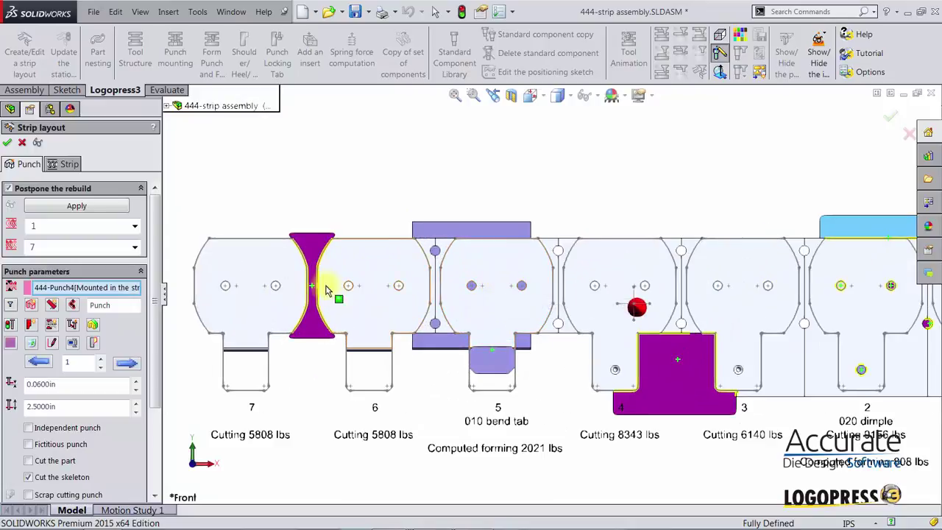
scroll(706, 313, "up", 3)
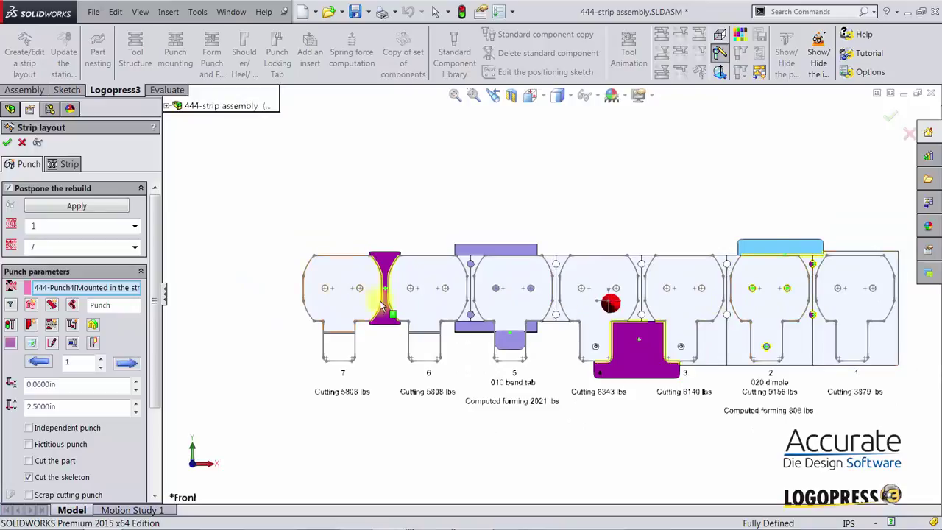
scroll(461, 304, "down", 5)
scroll(462, 304, "down", 1)
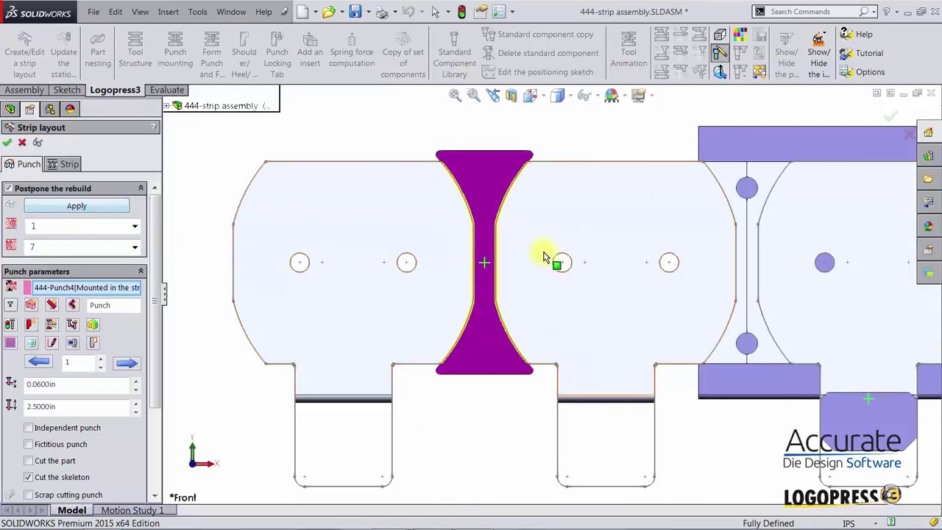
scroll(802, 271, "up", 5)
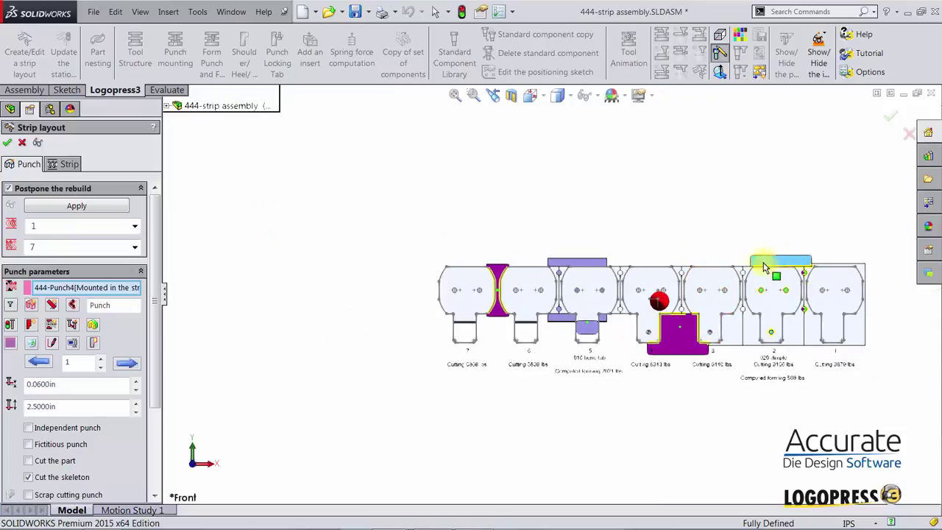
- Apply the postponed rebuild and finish the strip layout, updating the strip information with the current display options
left_click(47, 205)
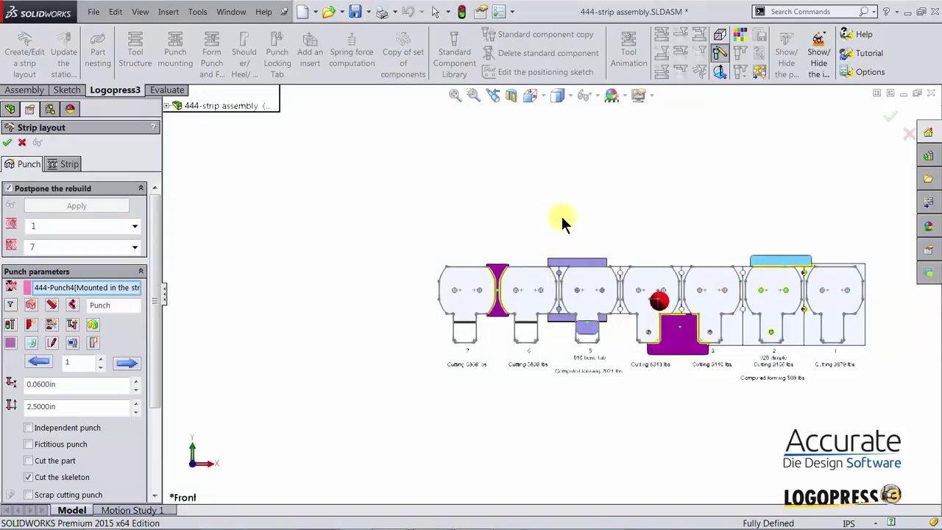
scroll(770, 289, "down", 3)
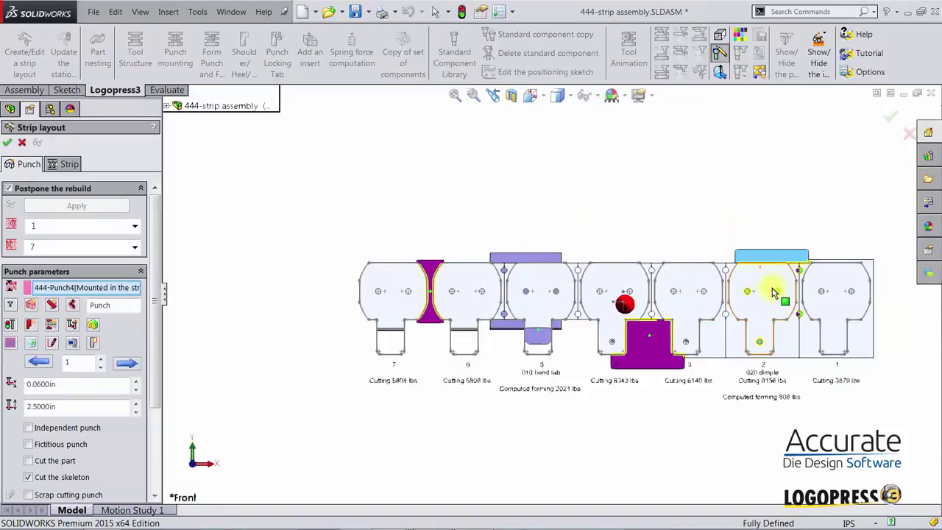
scroll(763, 290, "up", 1)
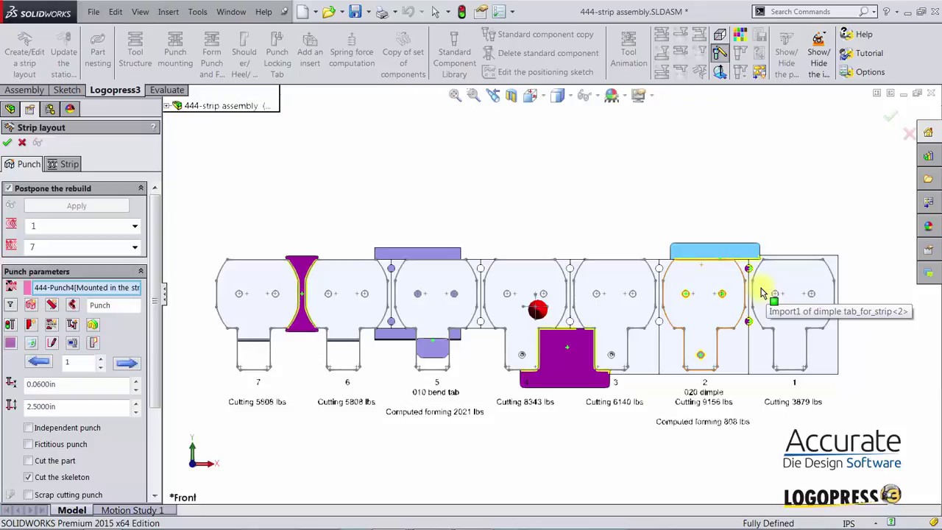
left_click(8, 143)
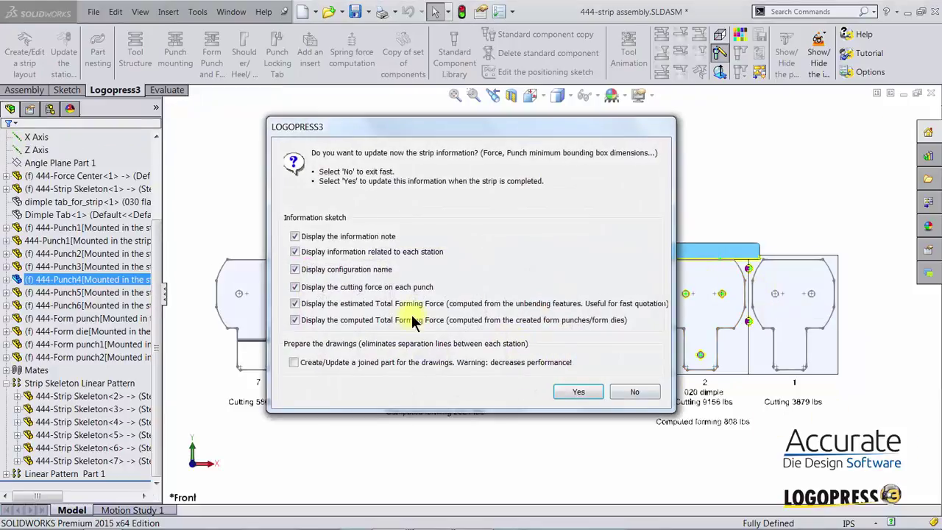
left_click(589, 390)
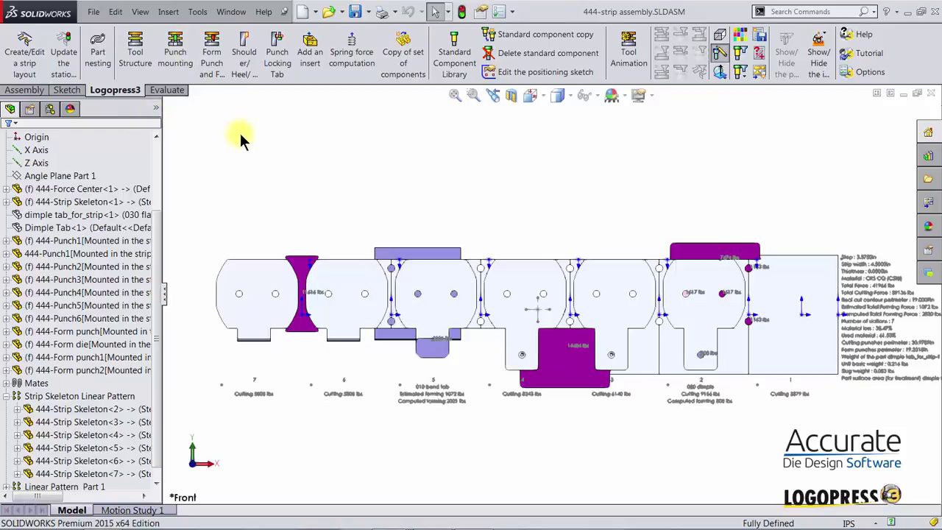
- Switch to the 444-tool assembly document and display the whole tool instead of only the lower part
key("ctrl+Tab")
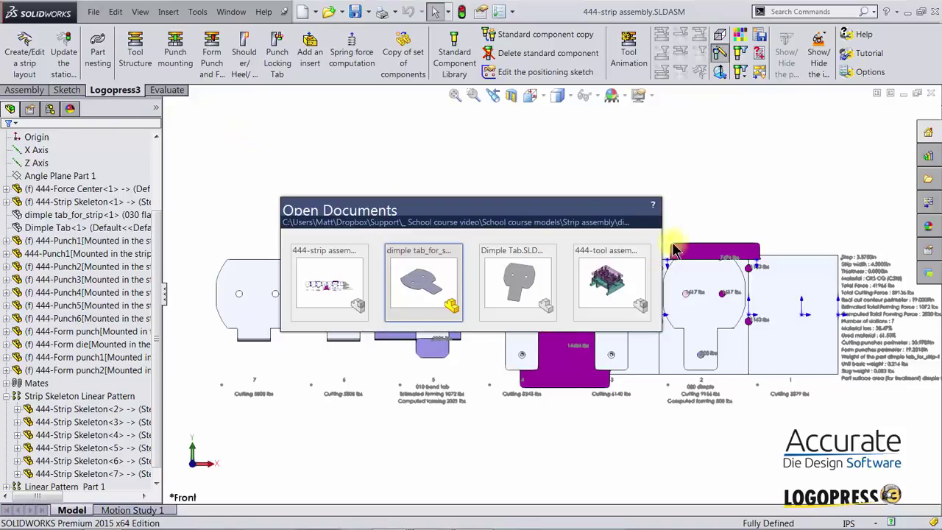
left_click(627, 280)
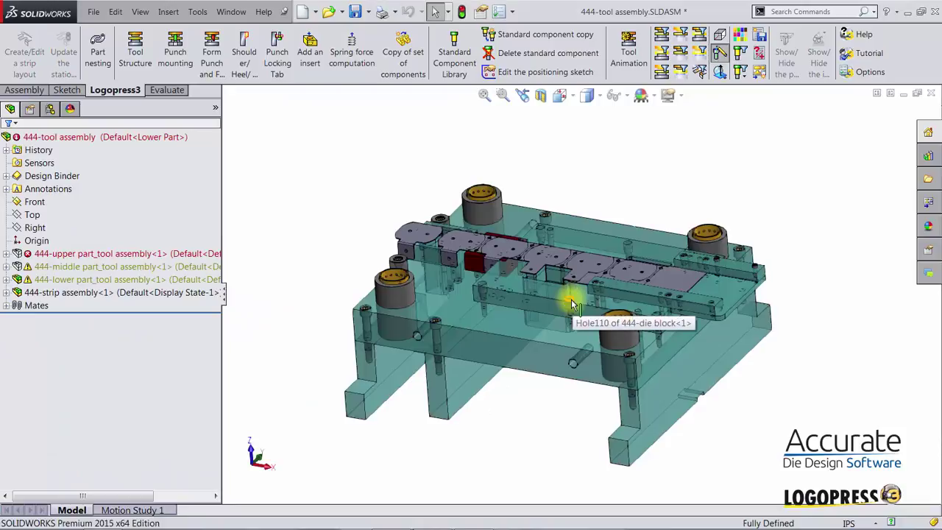
left_click(661, 35)
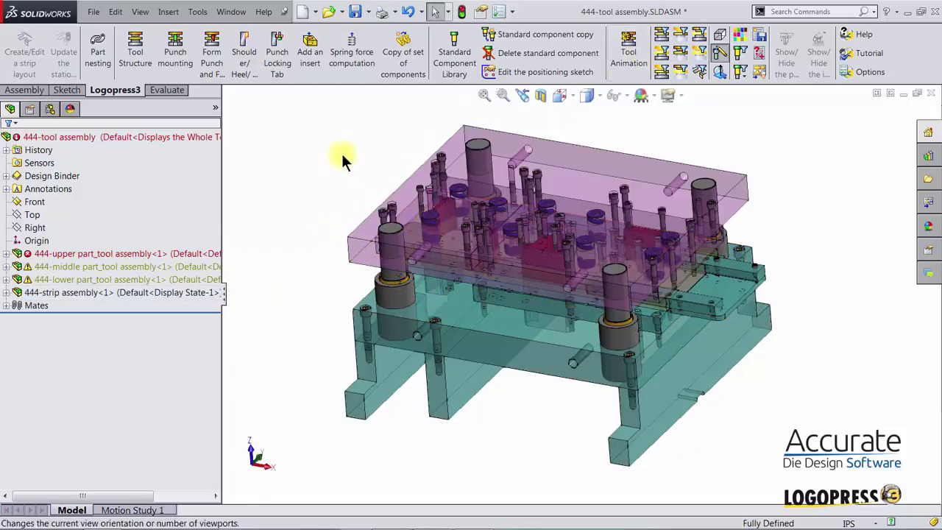
- Display only the lower part of the tool assembly together with the strip
left_click(7, 279)
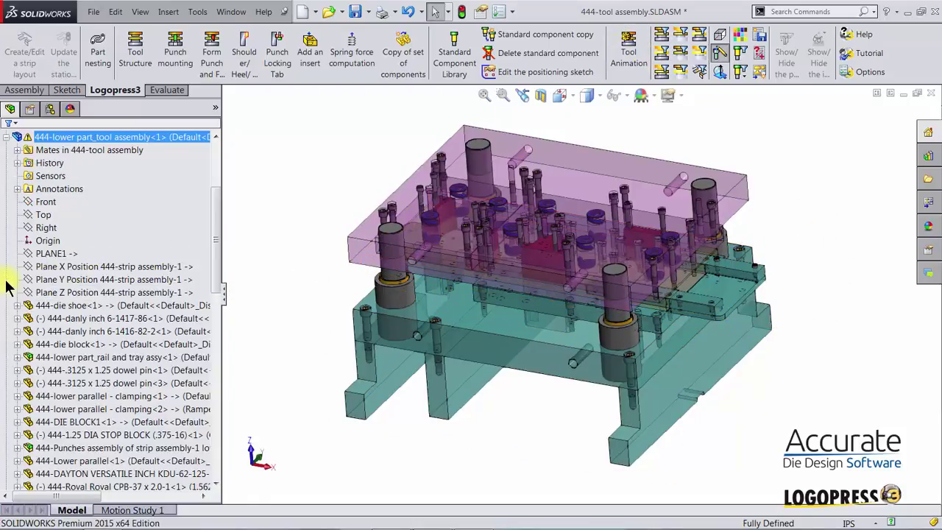
left_click_drag(216, 266, 214, 218)
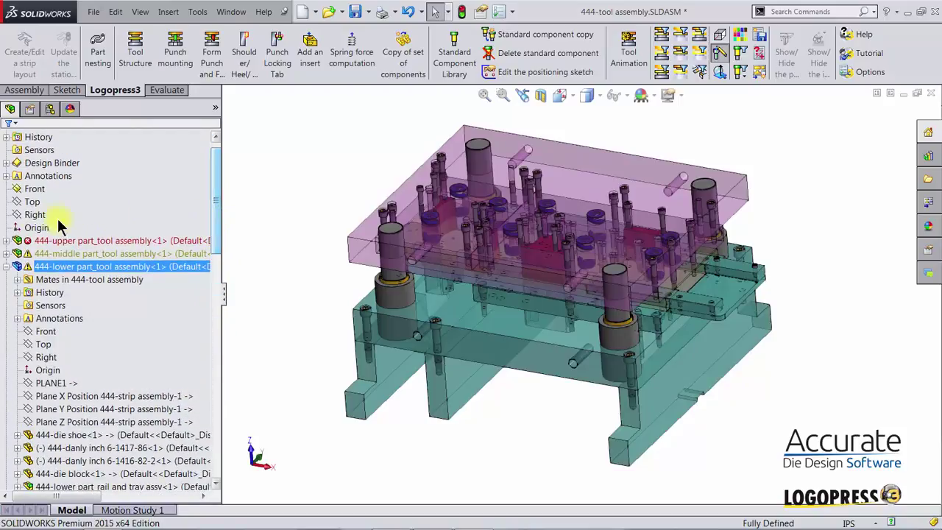
left_click(7, 267)
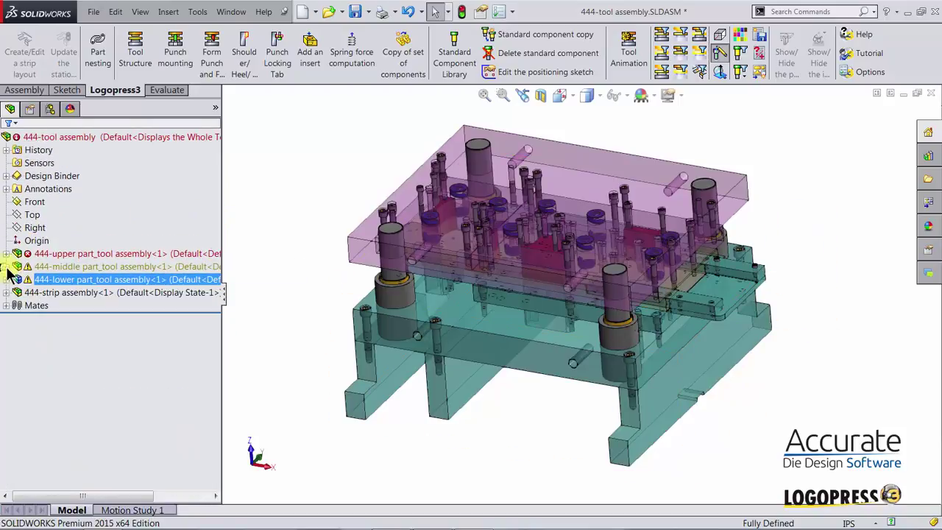
left_click(659, 56)
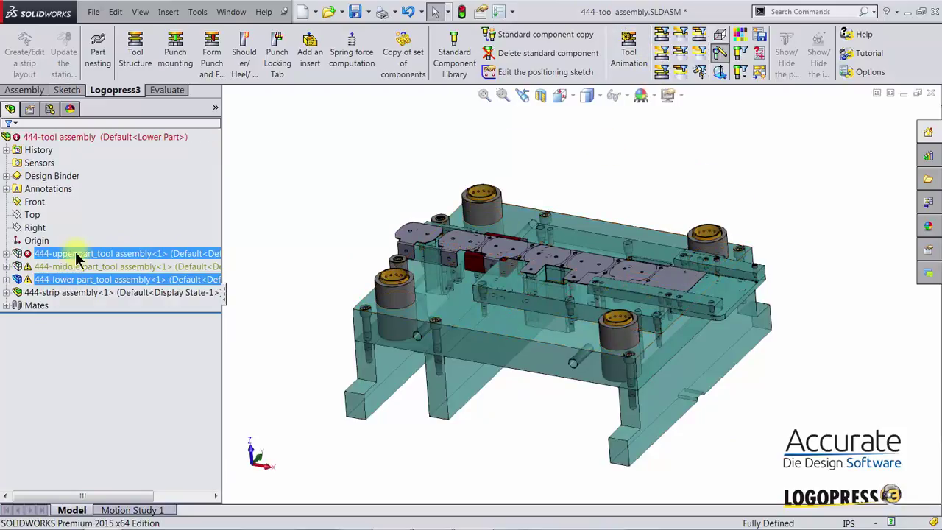
- Measure the distance between the main die block's end face and the overlapping corner of the red forming block
middle_click_drag(479, 304, 508, 353)
scroll(503, 296, "down", 3)
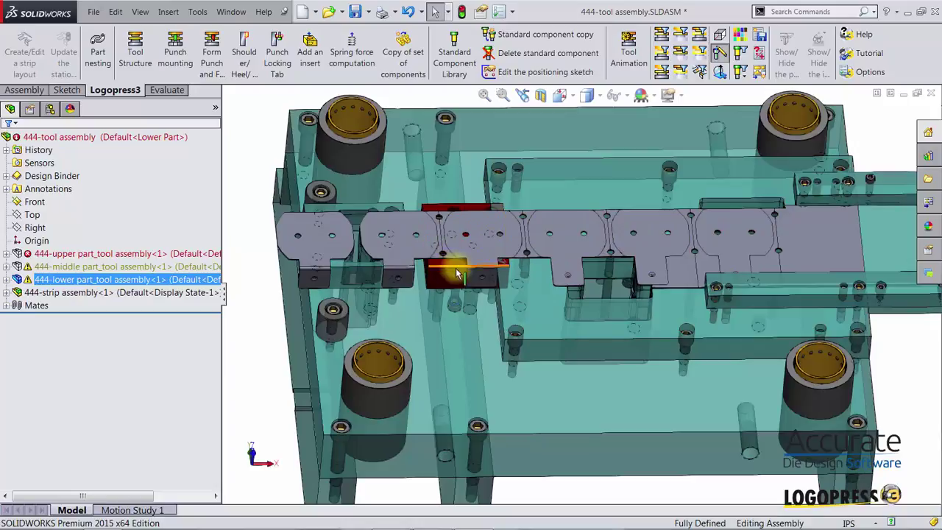
scroll(501, 266, "up", 2)
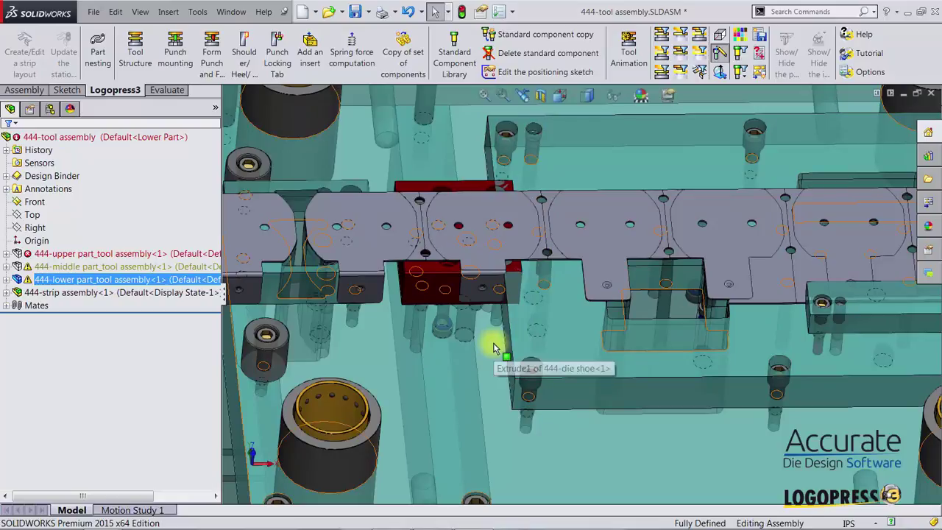
scroll(504, 273, "down", 4)
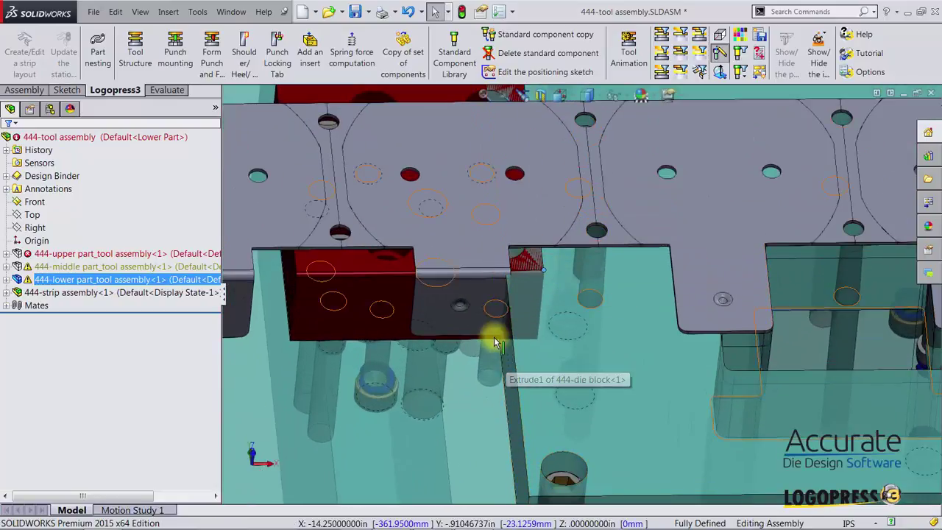
key("m")
left_click(512, 371)
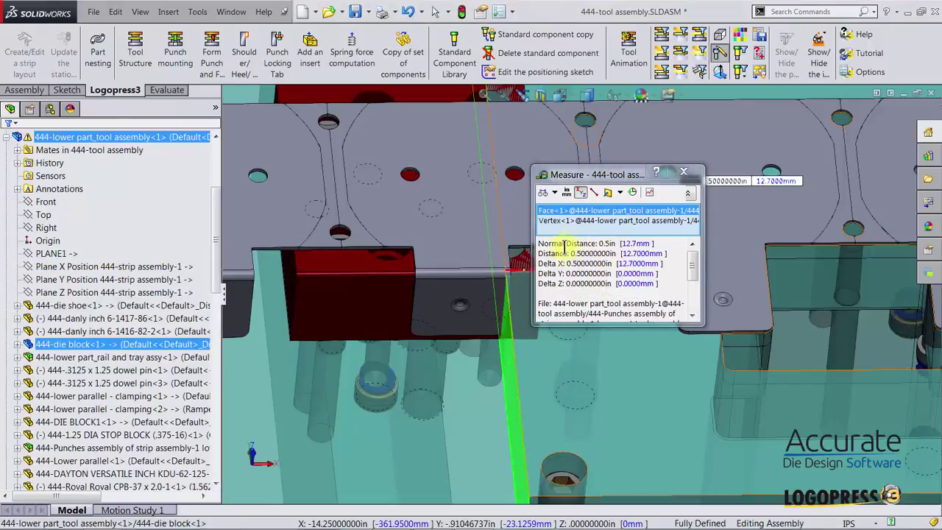
left_click(684, 172)
middle_click_drag(599, 220, 645, 300)
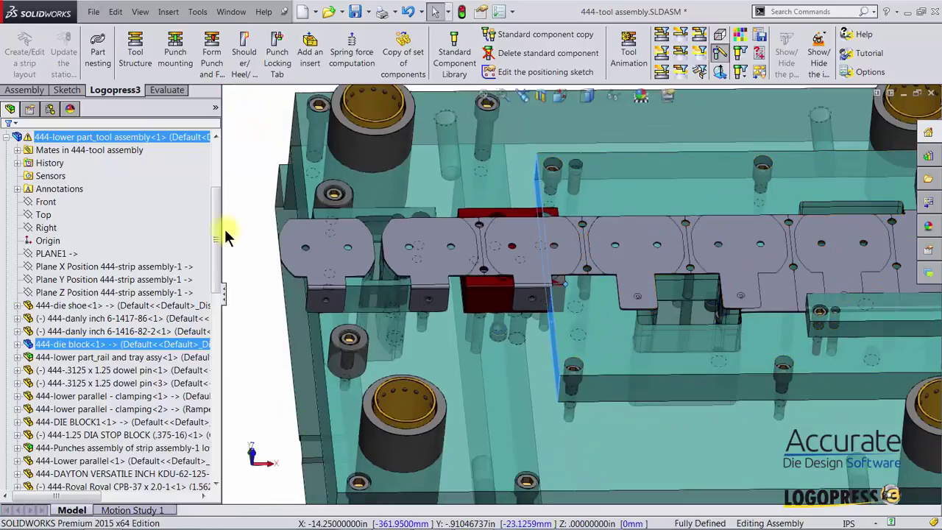
left_click(247, 208)
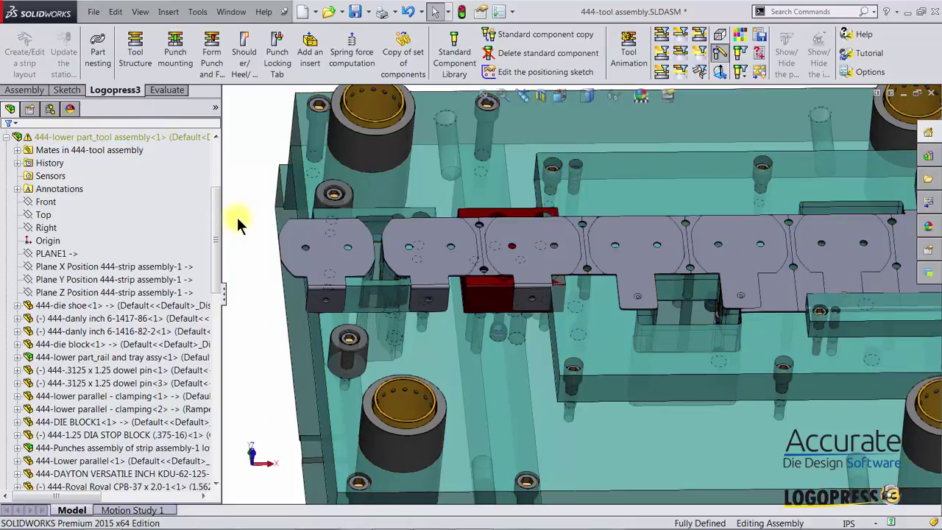
- Edit the main die block's tool structure and shorten its X dimension by .625 in to 14.125 in
left_click(138, 53)
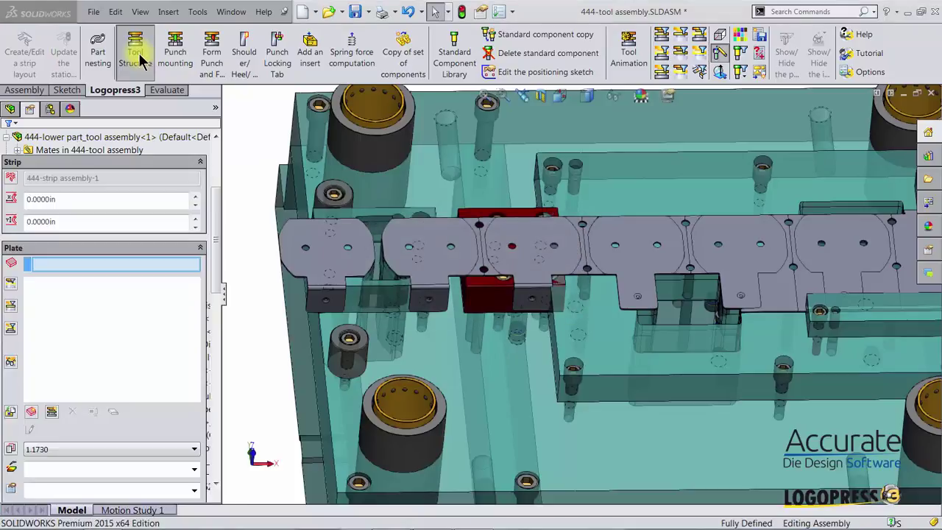
left_click(597, 331)
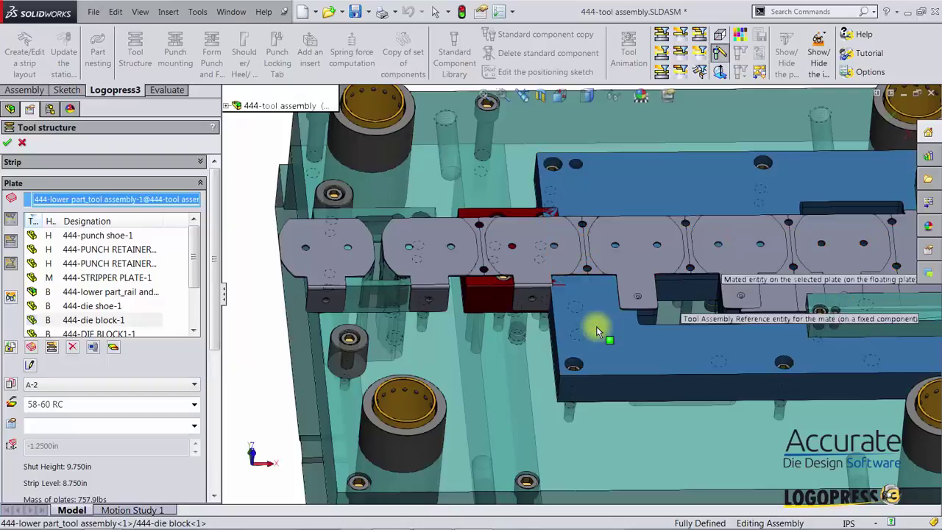
left_click_drag(213, 322, 214, 452)
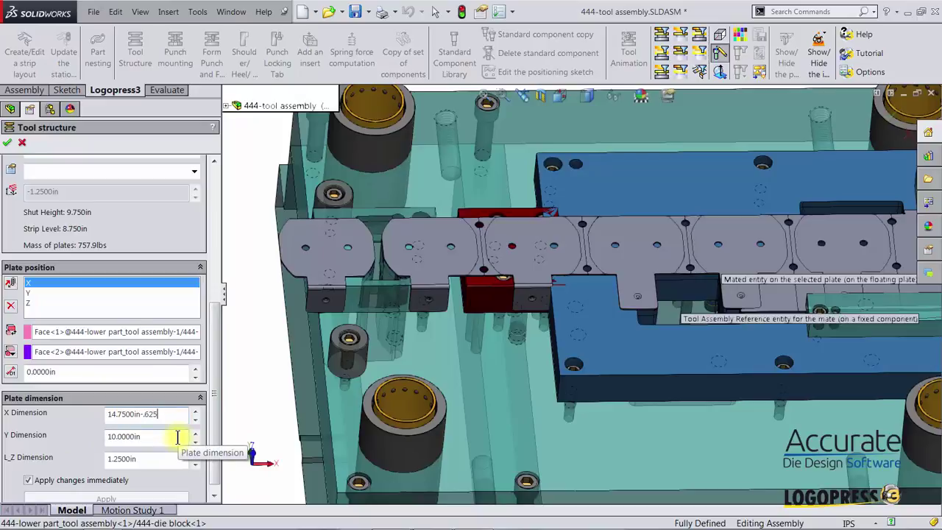
key("Return")
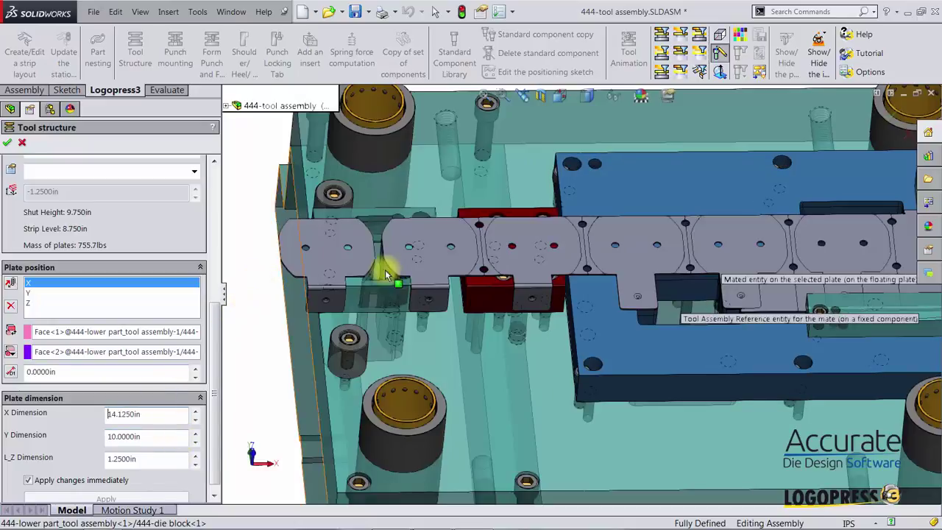
- Select 444-DIE BLOCK1, the small die block around the parting opening, and set its X dimension to 4.5 in
scroll(410, 231, "down", 3)
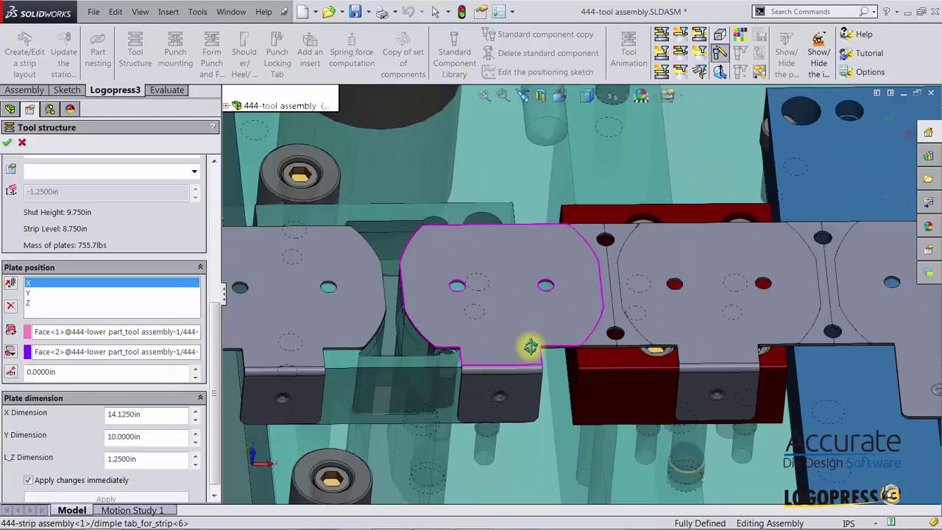
middle_click_drag(530, 342, 493, 403)
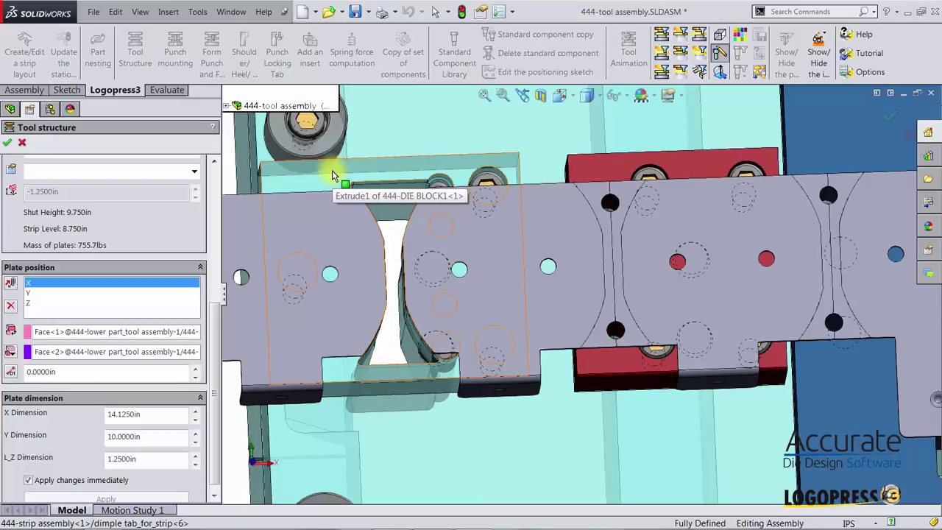
left_click_drag(218, 306, 212, 176)
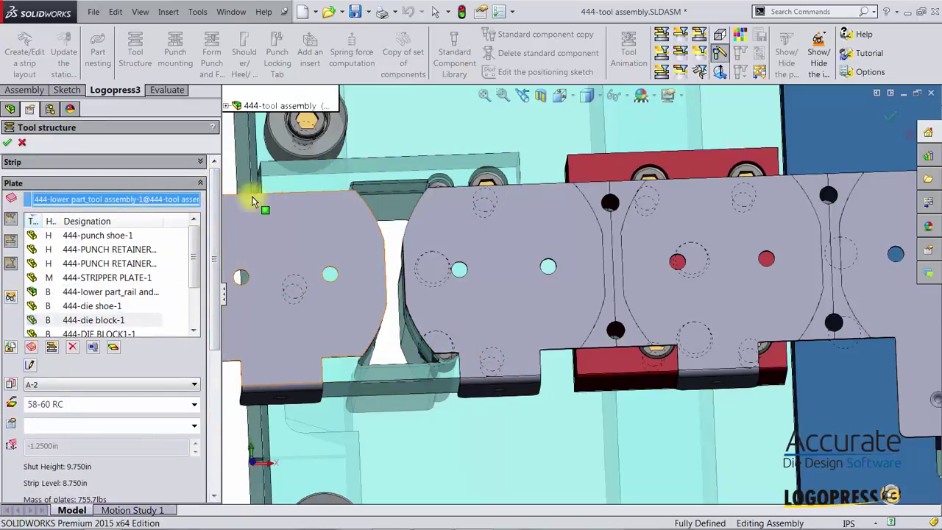
left_click(413, 179)
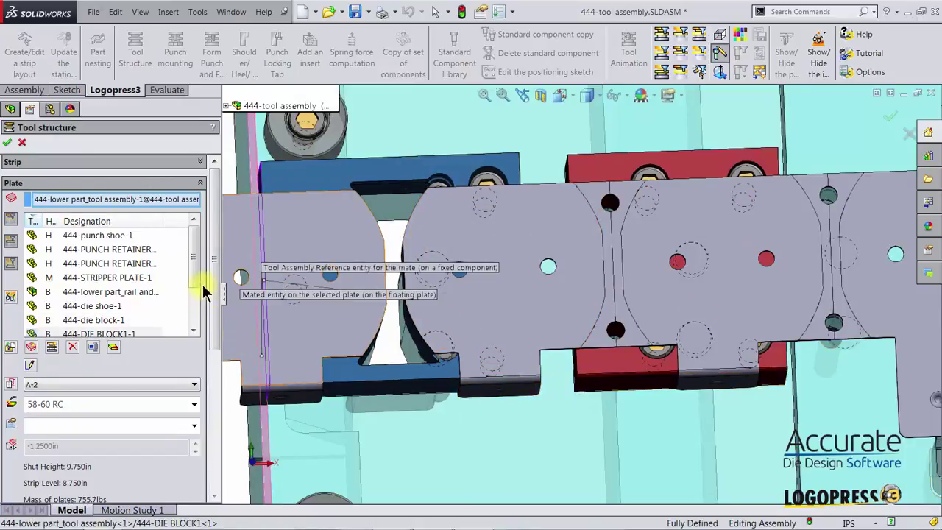
scroll(213, 278, "down", 10)
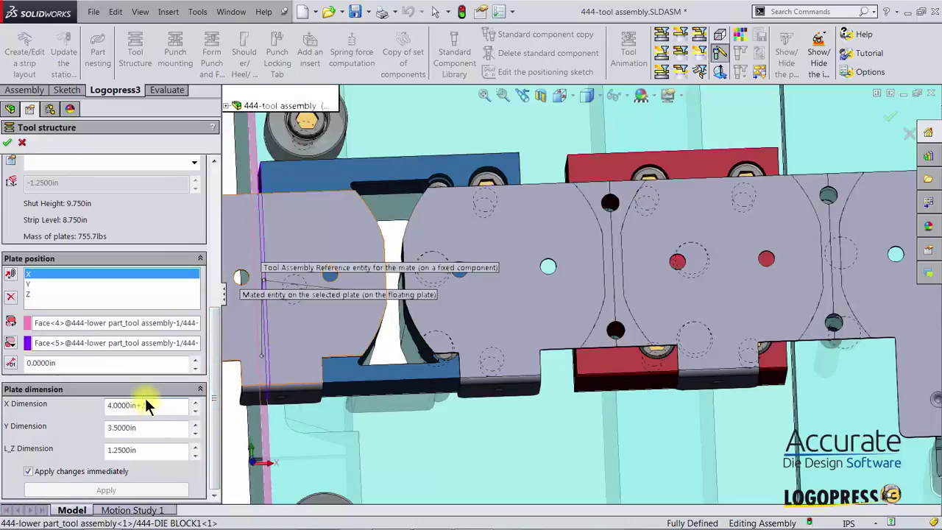
key("Return")
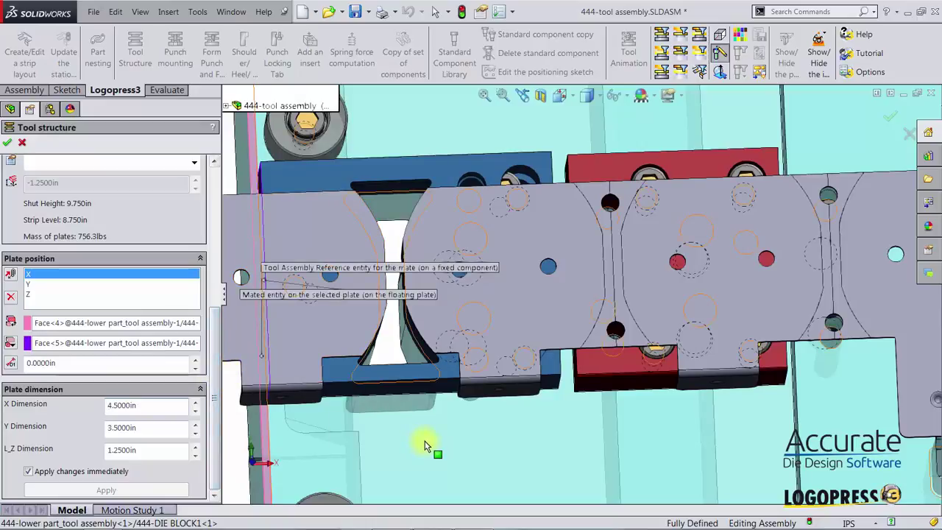
- Reselect the main die block, set its X dimension to 14 in, and finish the tool structure edit
scroll(425, 446, "up", 4)
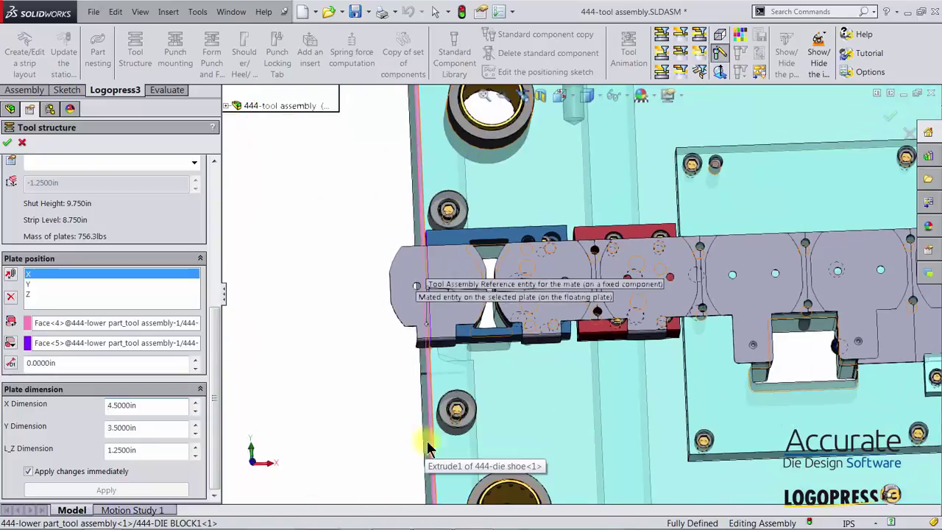
scroll(704, 437, "up", 1)
scroll(718, 421, "down", 1)
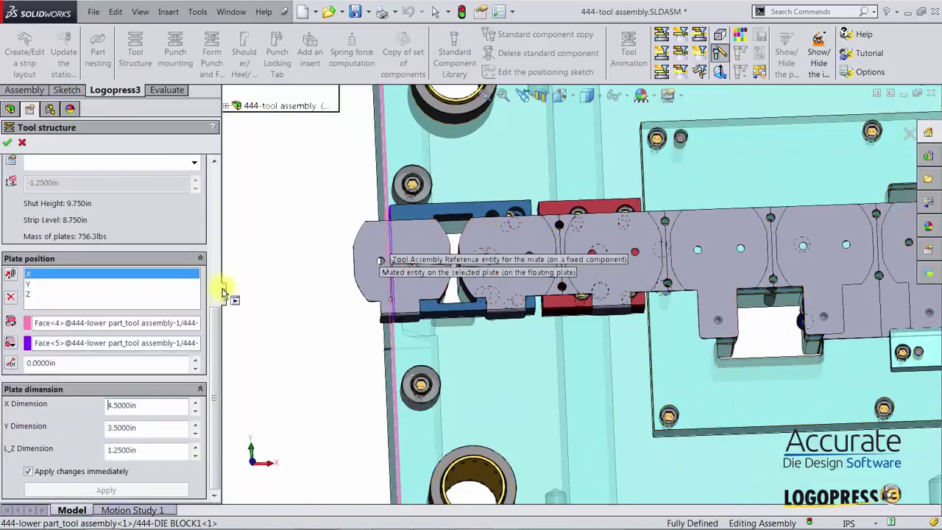
left_click_drag(217, 331, 214, 186)
left_click(182, 200)
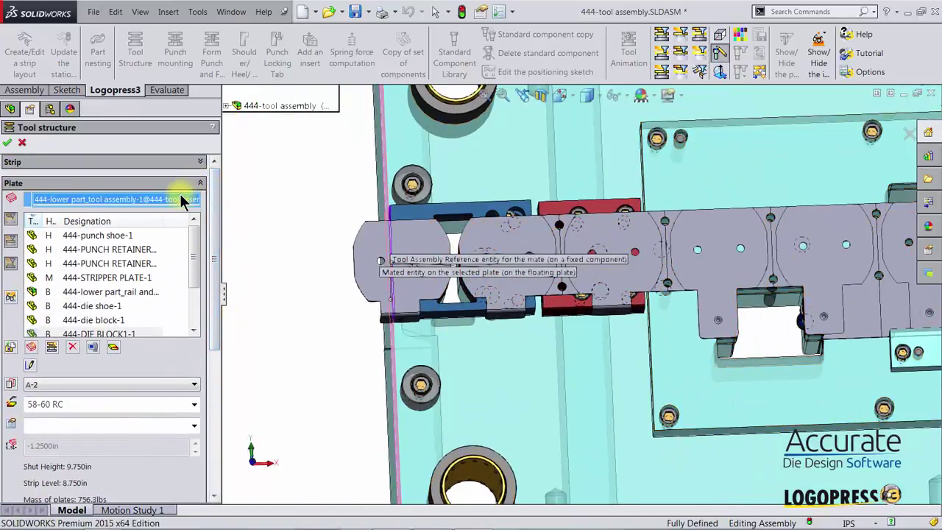
left_click(765, 201)
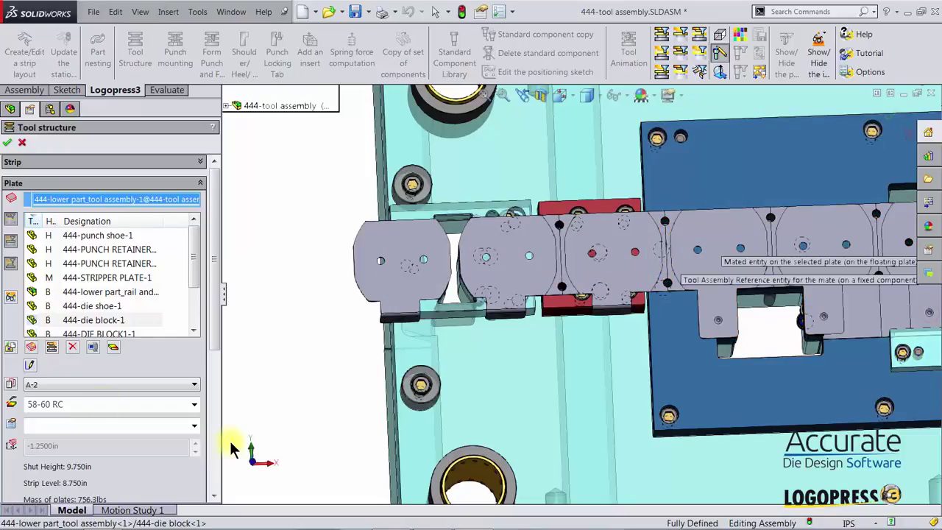
left_click_drag(214, 342, 218, 488)
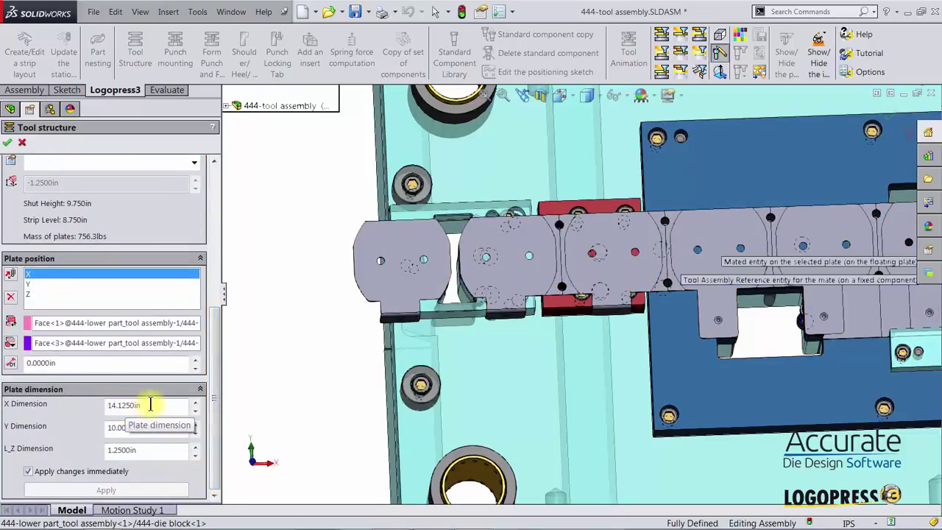
left_click_drag(143, 403, 103, 413)
type("1")
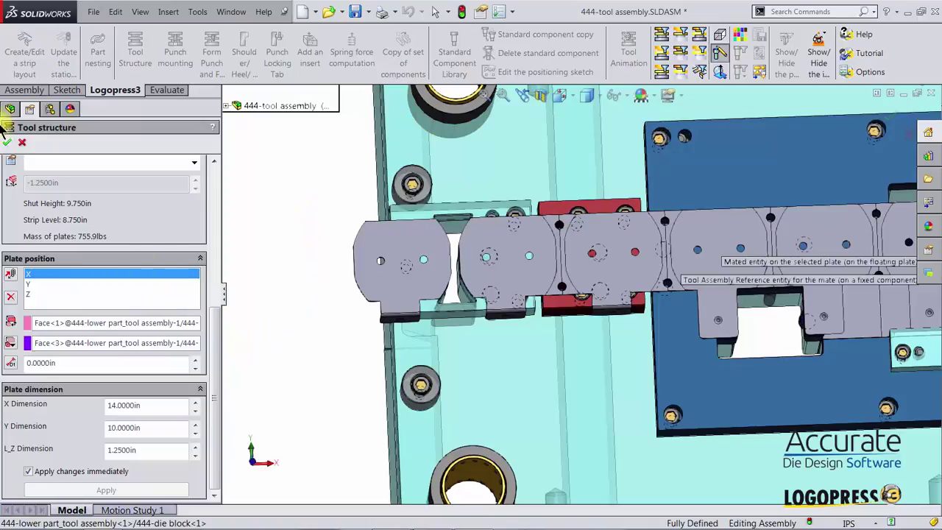
left_click(10, 143)
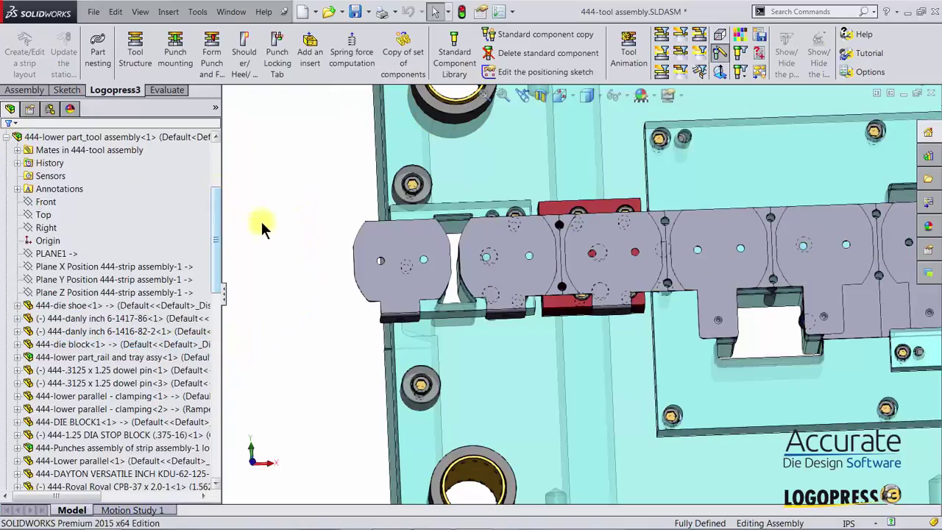
- Inspect the screws in the resized main die block and display the whole tool from the top-level assembly
scroll(670, 414, "down", 3)
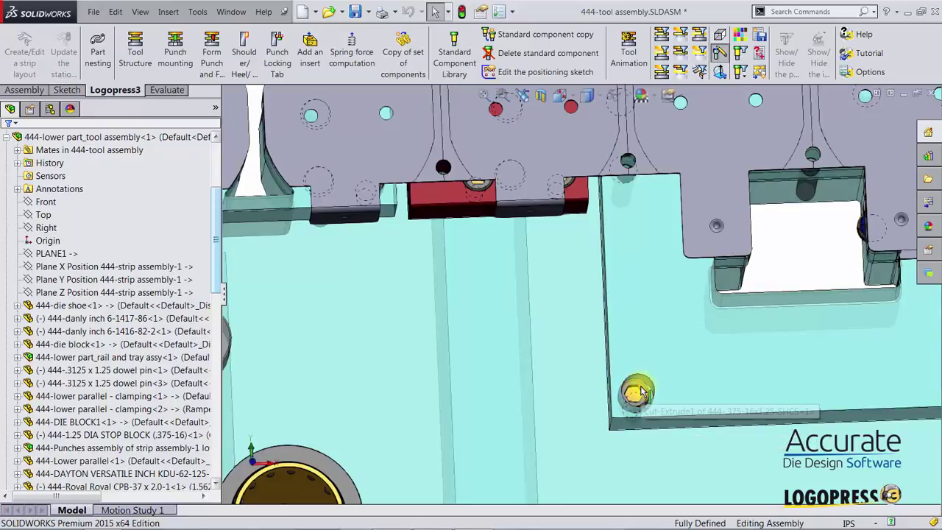
scroll(638, 392, "up", 3)
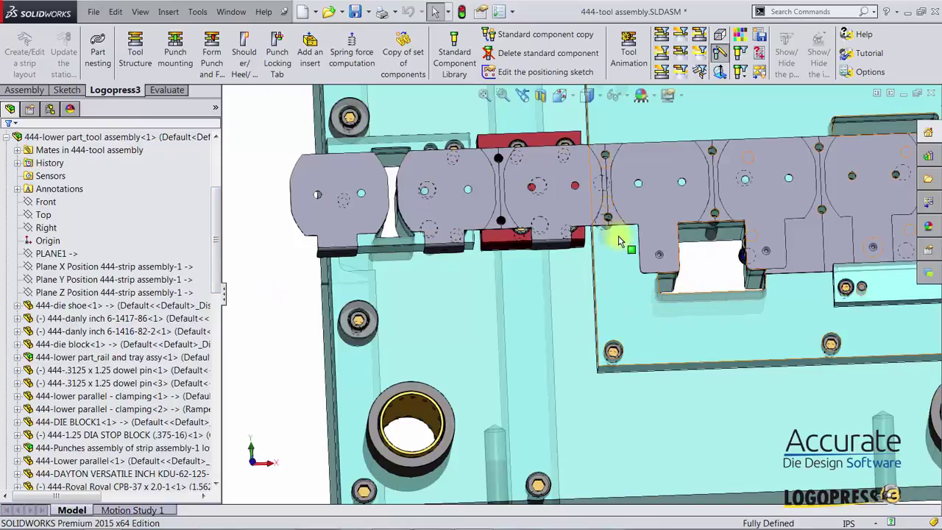
middle_click_drag(611, 351, 589, 147)
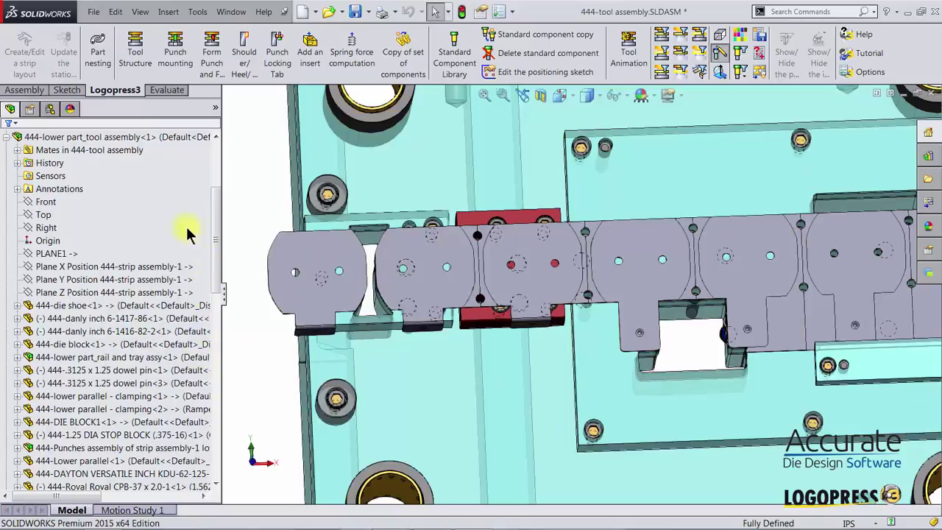
left_click(12, 138)
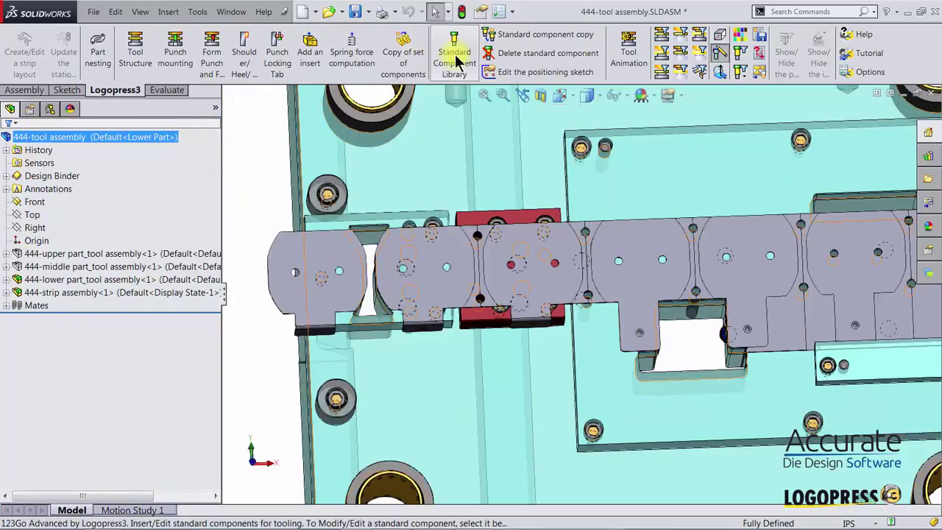
left_click(659, 33)
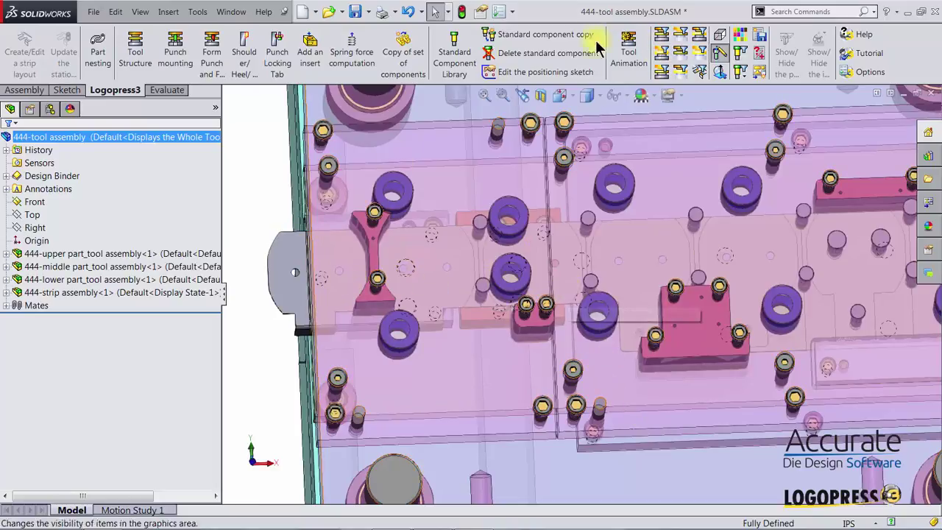
- Display only the lower part of the tool and hide the strip assembly to expose the die blocks
left_click(661, 52)
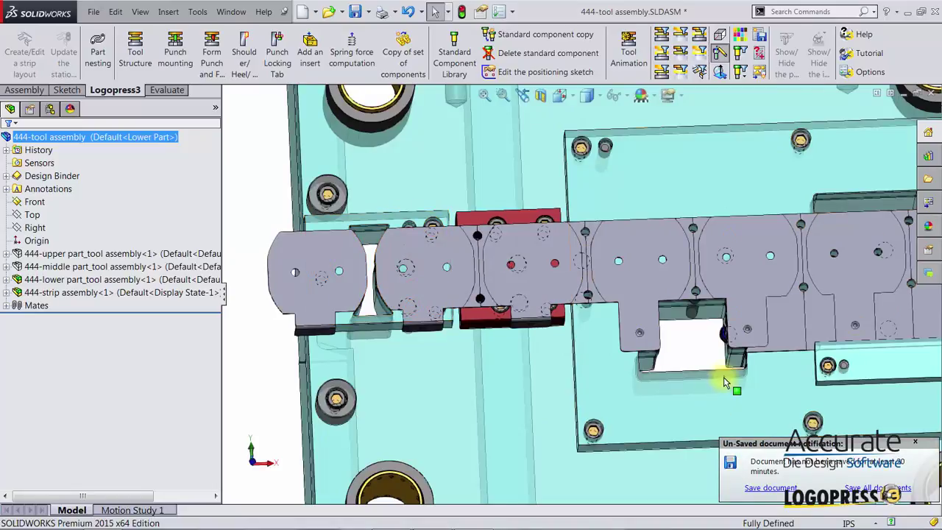
scroll(725, 368, "up", 3)
scroll(757, 280, "down", 3)
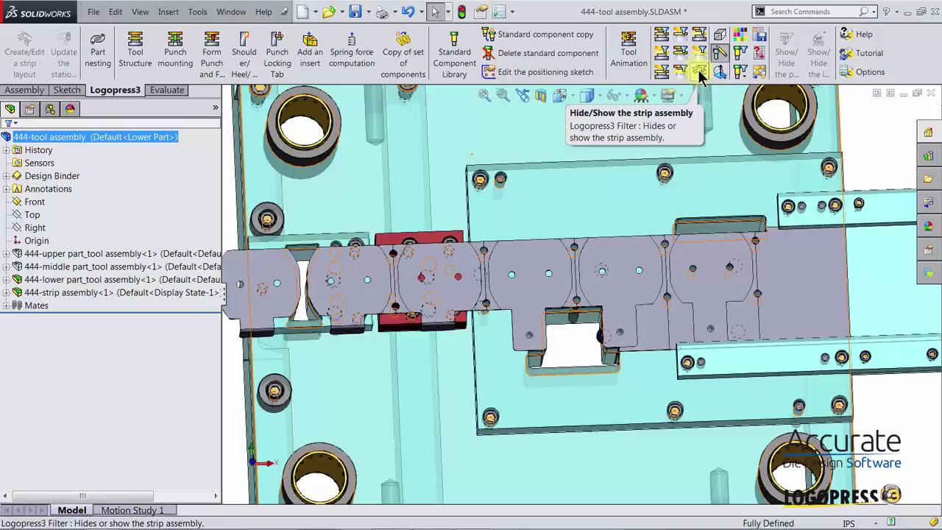
left_click(697, 69)
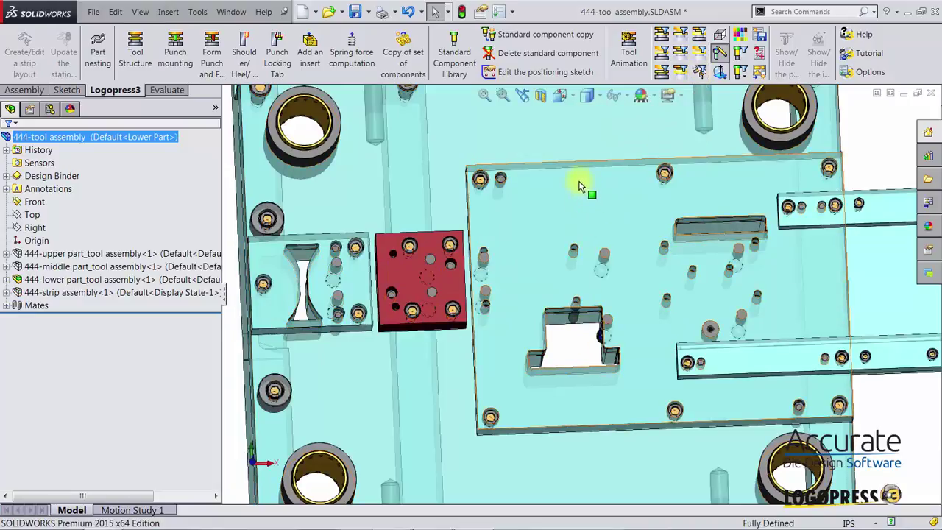
- Open the positioning sketch of the Royal CPB-37 x 2.0 components in the main die block for editing, seen from the top
left_click(573, 247)
right_click_drag(575, 247, 577, 193)
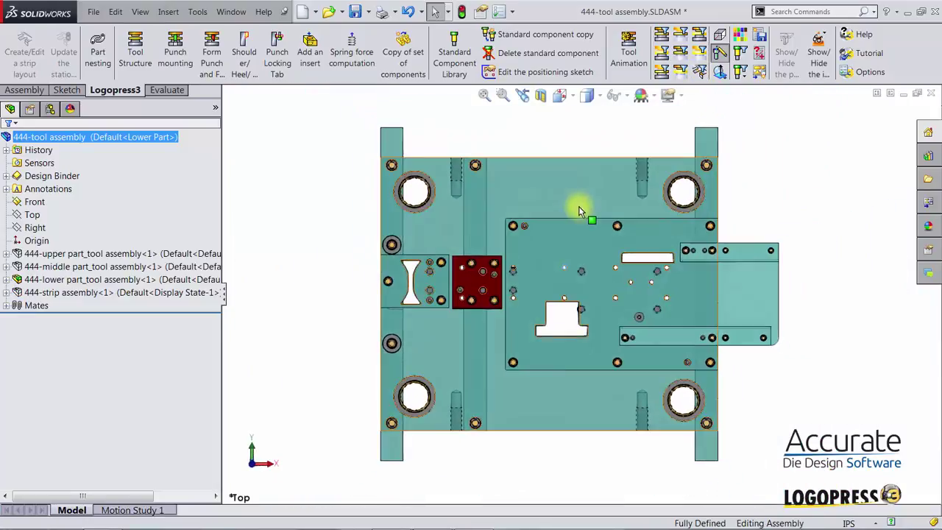
scroll(587, 302, "down", 3)
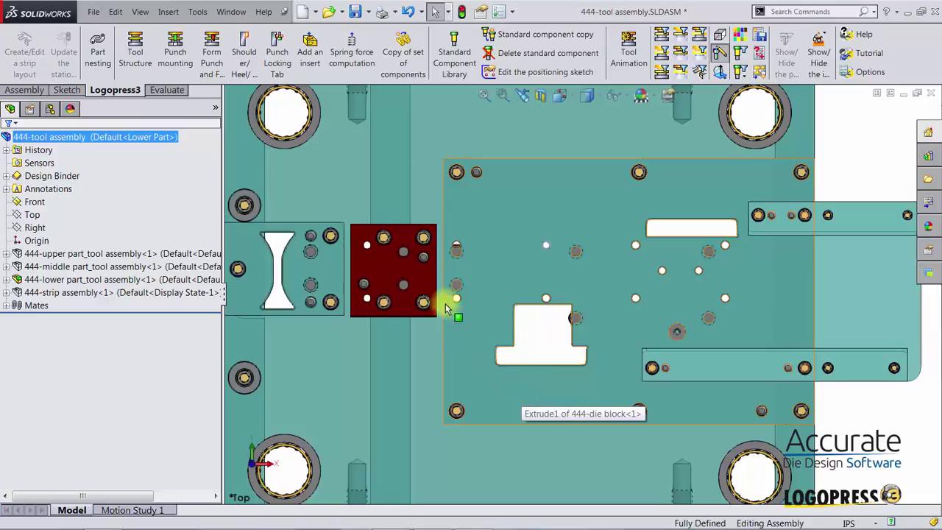
left_click(575, 251)
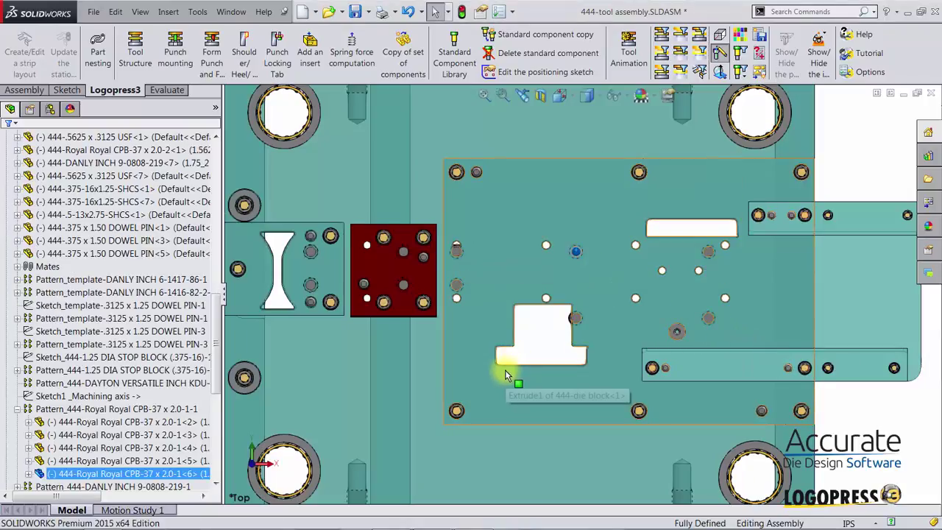
left_click(491, 74)
left_click(549, 257)
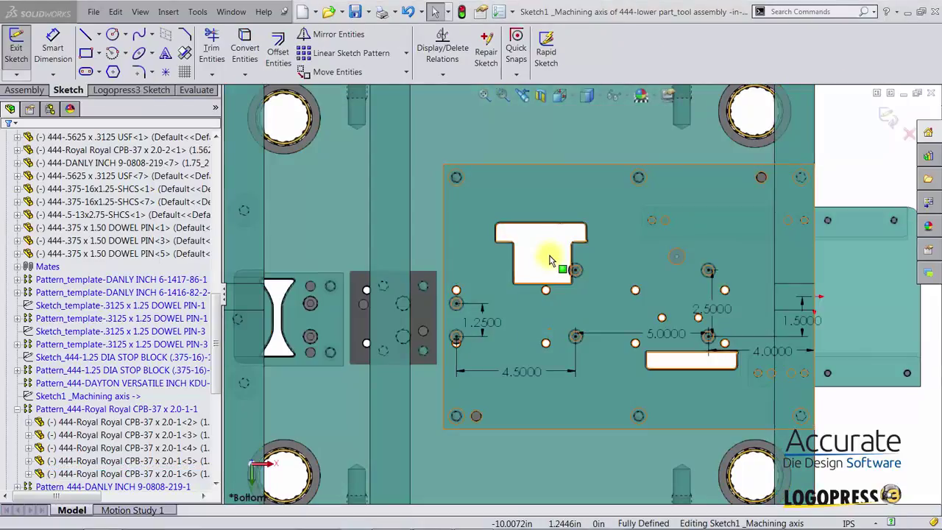
scroll(548, 261, "down", 3)
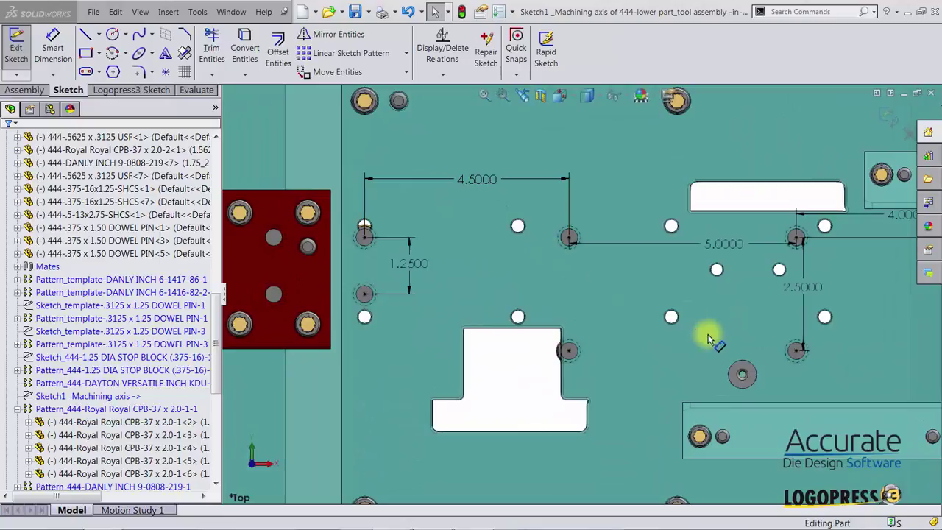
scroll(705, 338, "up", 1)
scroll(705, 340, "up", 1)
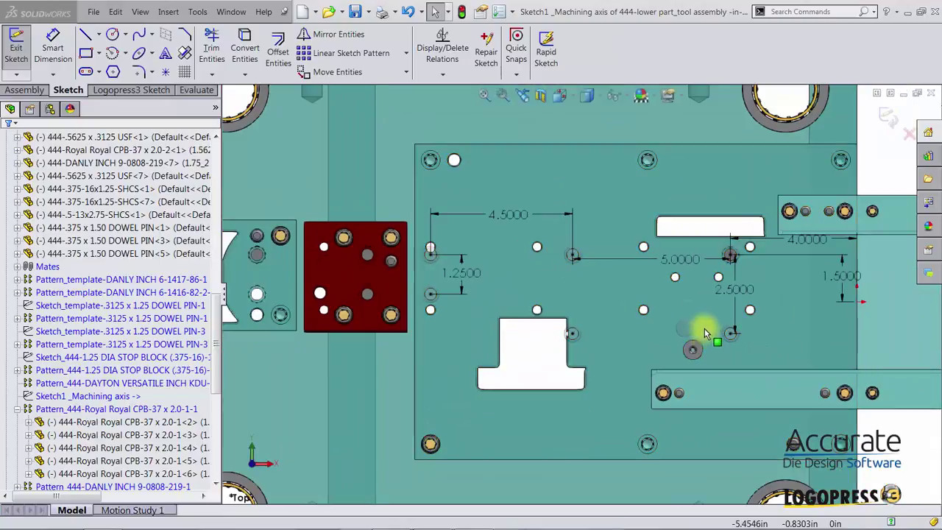
- Compare the sketched component positions with the strip and set the horizontal spacing between the right and middle columns to 4.5 in
left_click(118, 90)
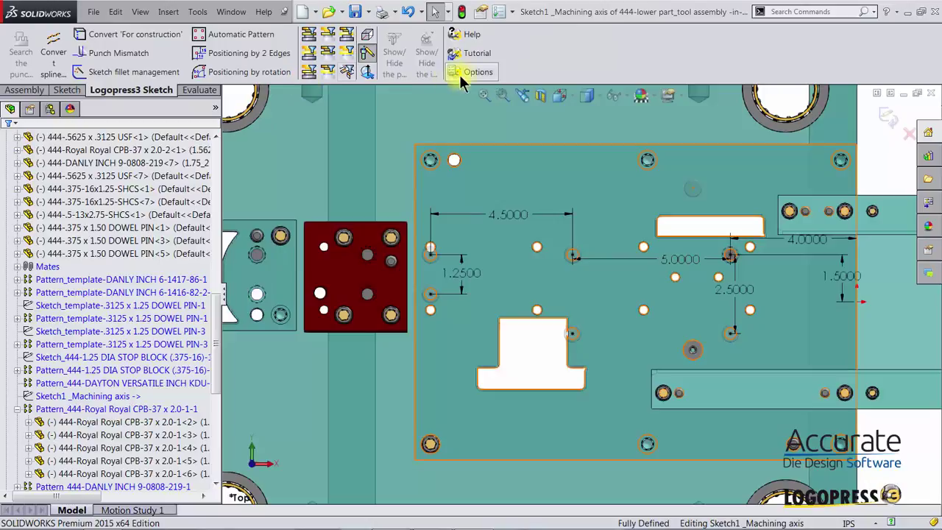
left_click(348, 70)
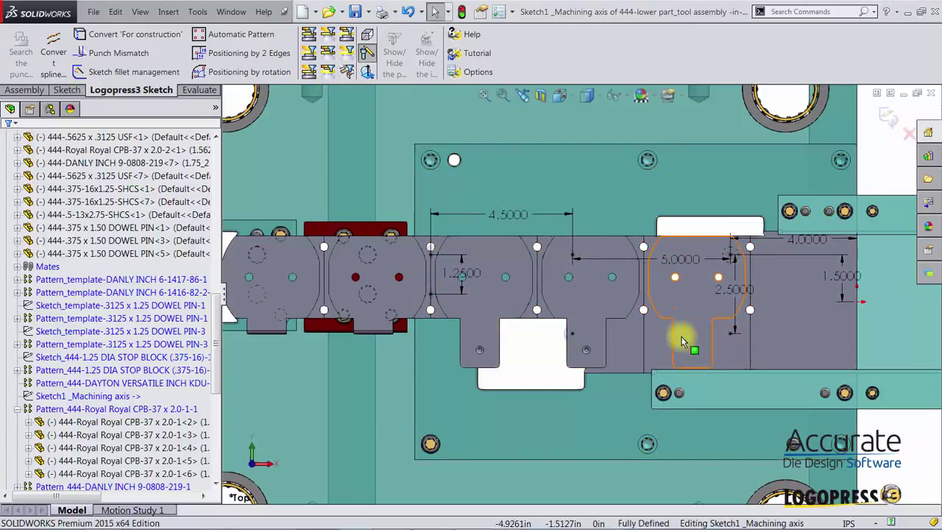
scroll(665, 305, "down", 1)
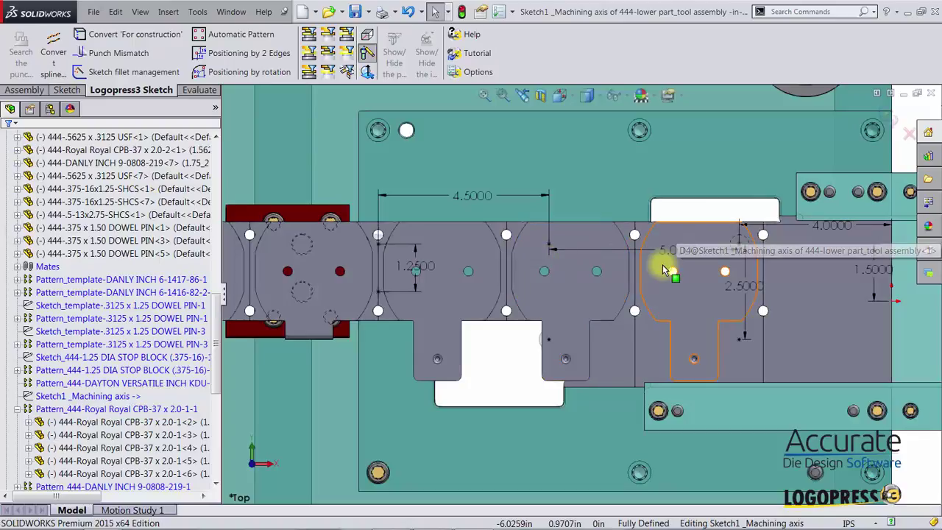
left_click(346, 71)
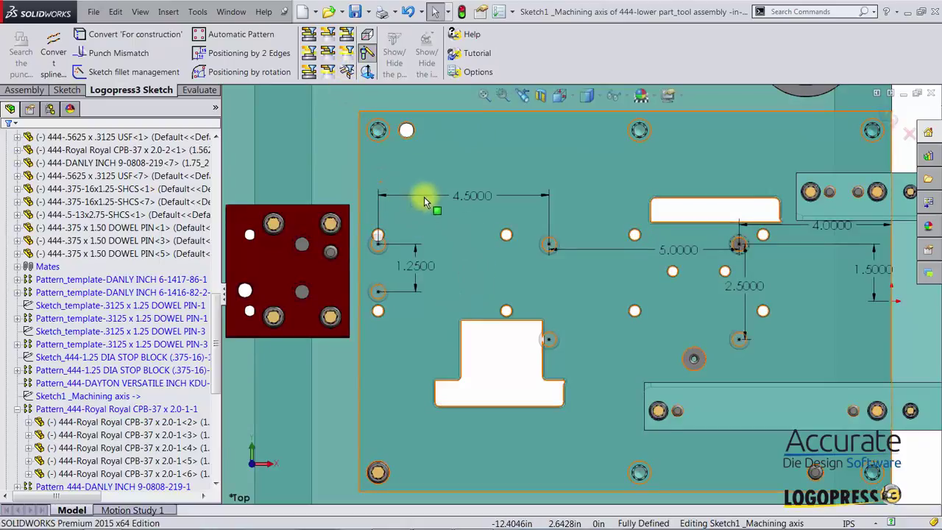
double_click(685, 252)
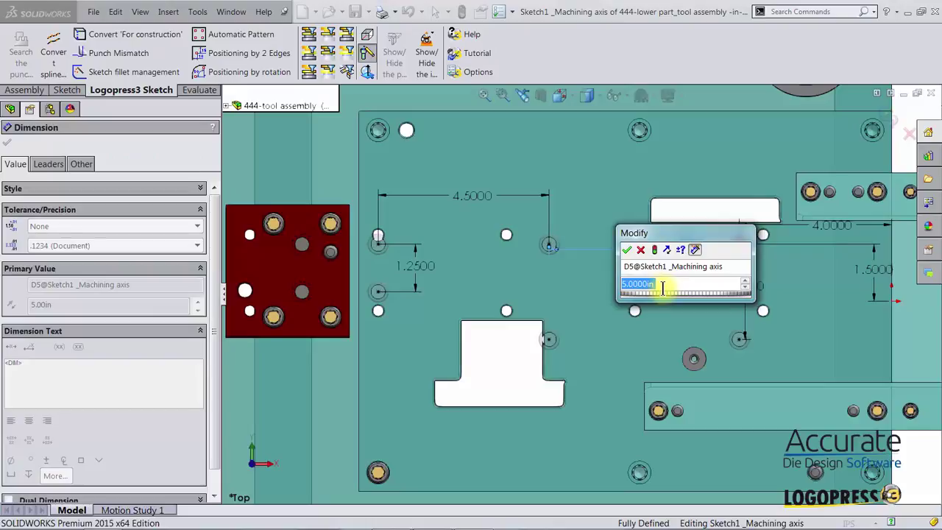
left_click(665, 286)
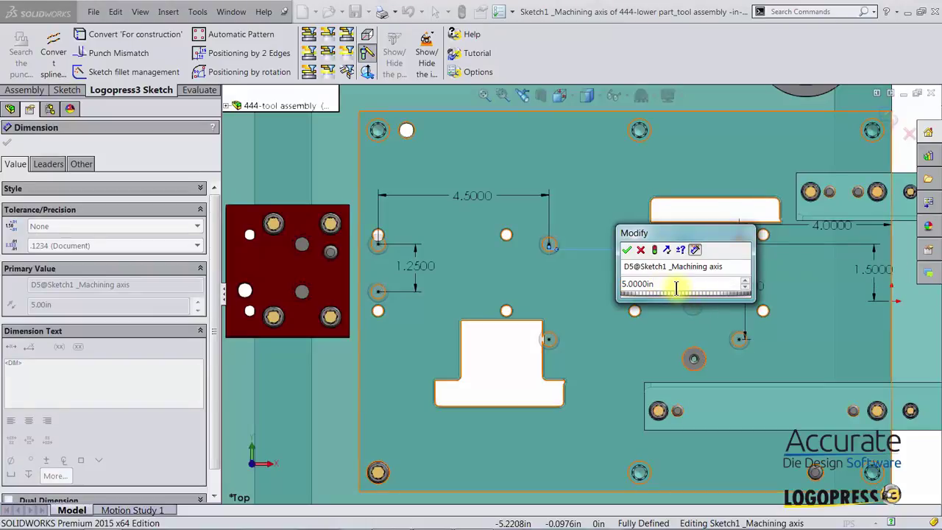
type("-.5")
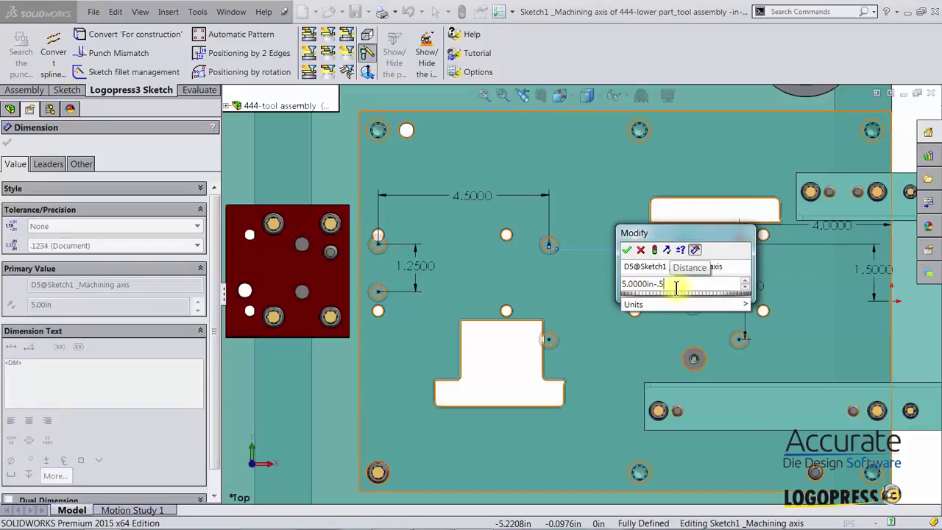
key("Return")
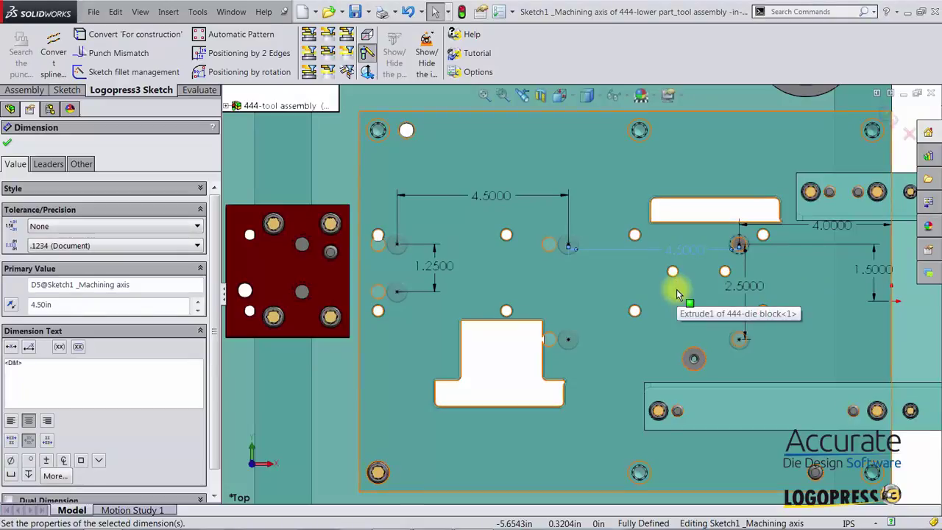
- Set the spacing between the middle and left columns to 4.25 in, check it against the strip, and finish the sketch and part edit
double_click(487, 197)
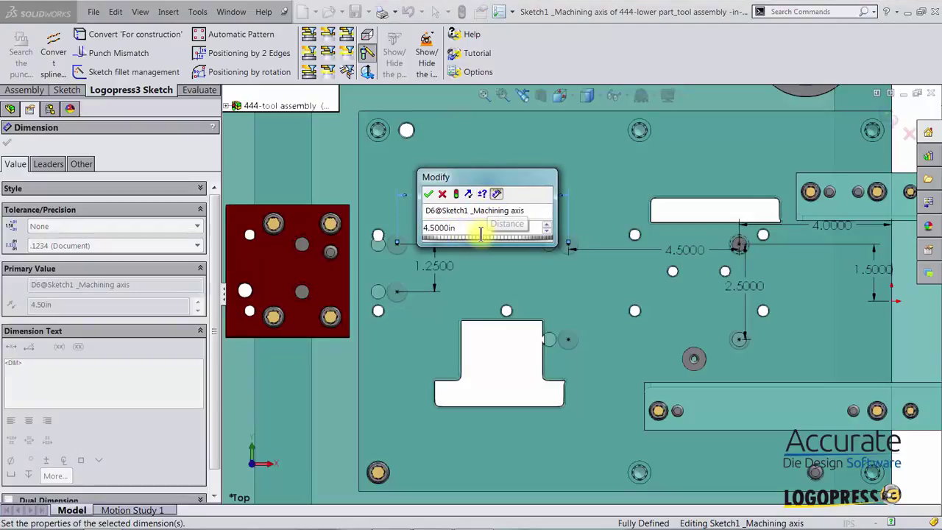
type("-.25")
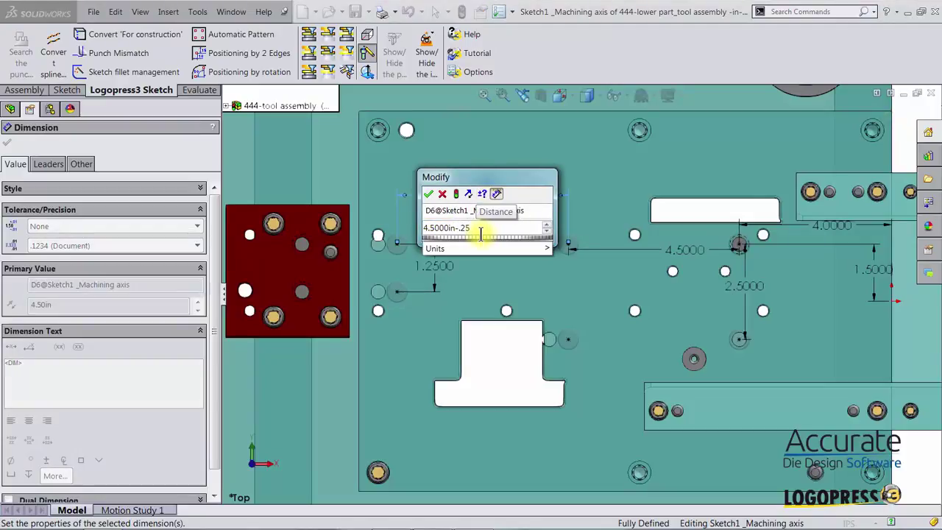
key("Return")
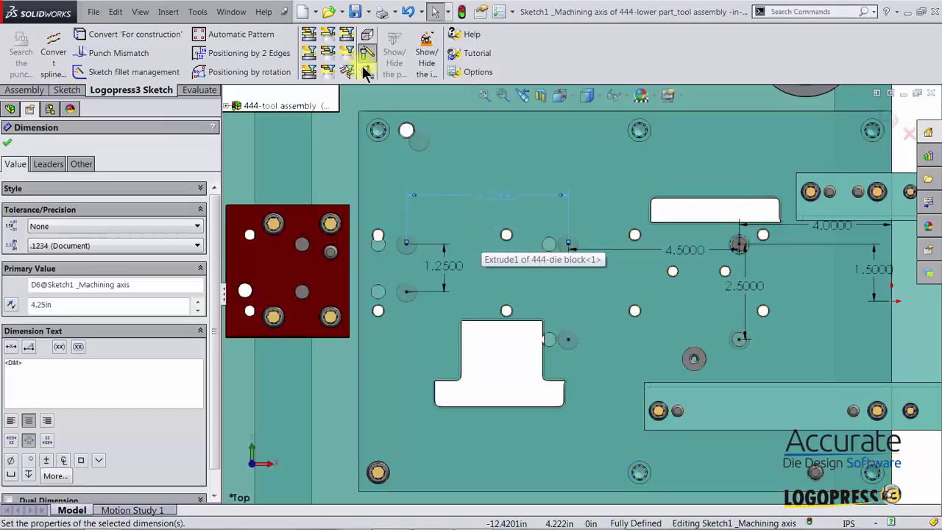
left_click(346, 72)
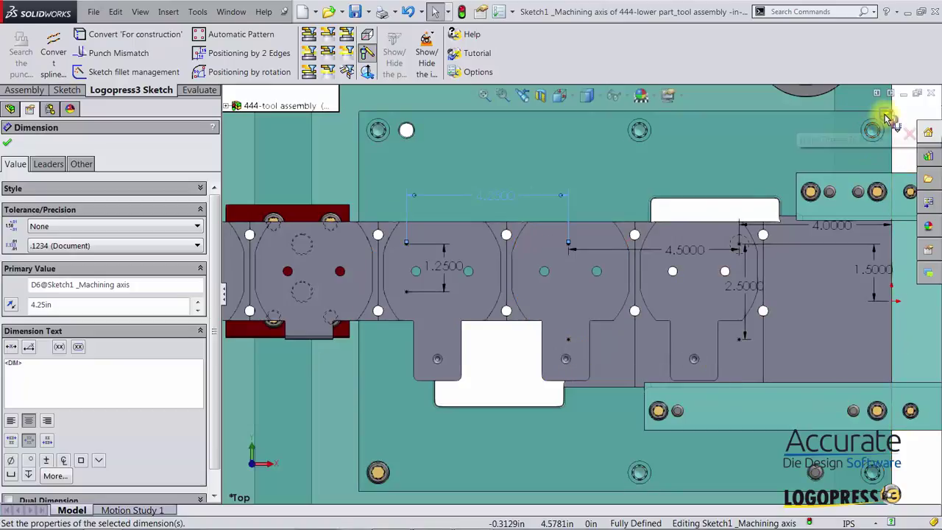
left_click(349, 71)
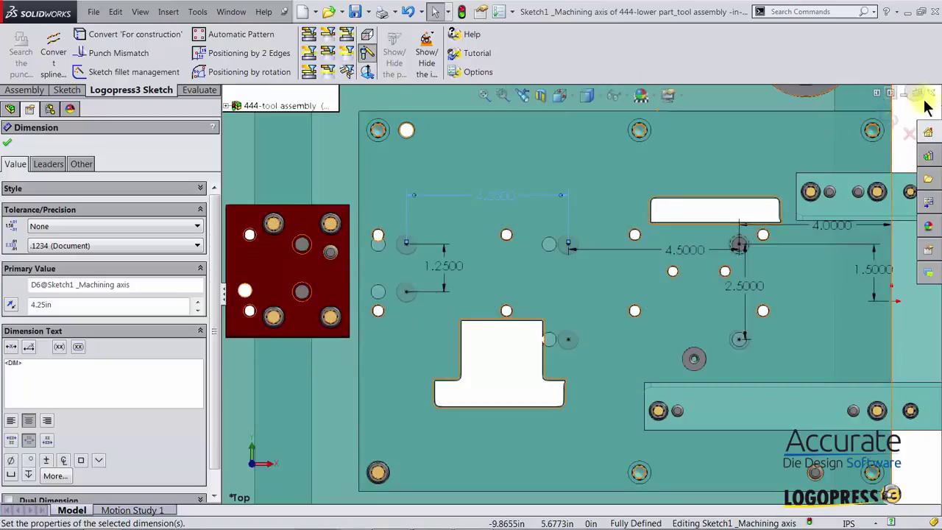
left_click(888, 115)
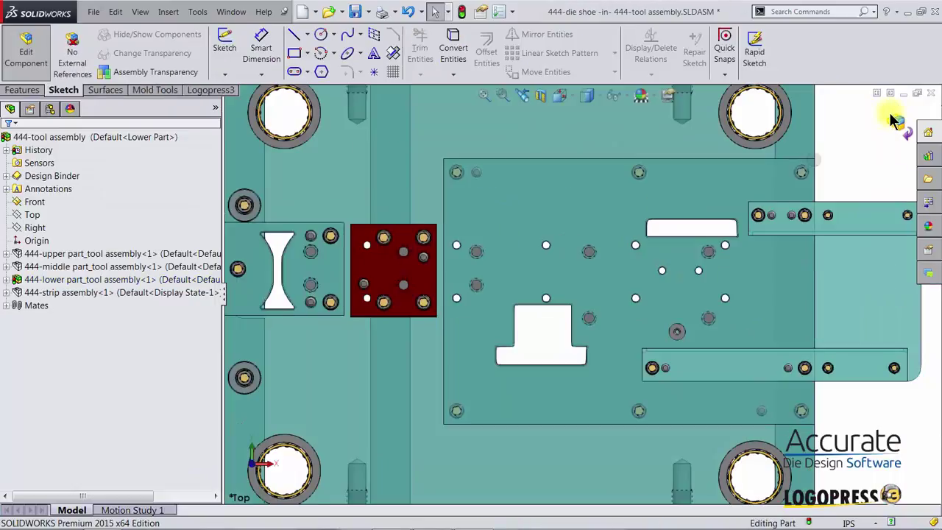
left_click(894, 120)
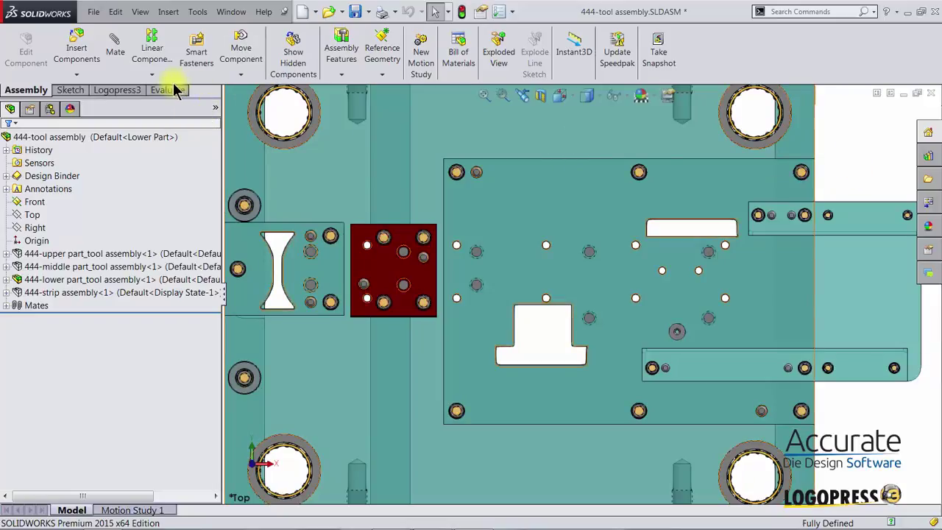
- Display the strip assembly and examine how it fits the lower, middle and upper parts of the tool in turn
left_click(116, 90)
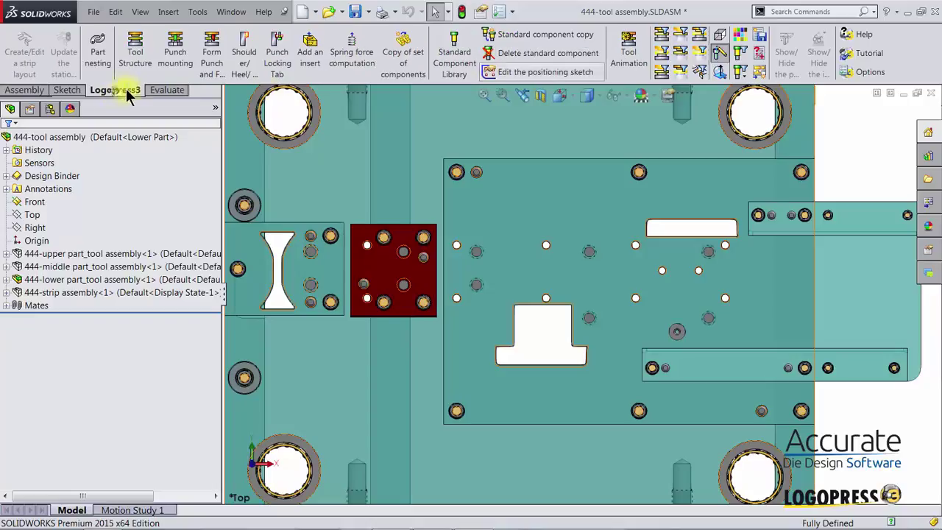
left_click(701, 73)
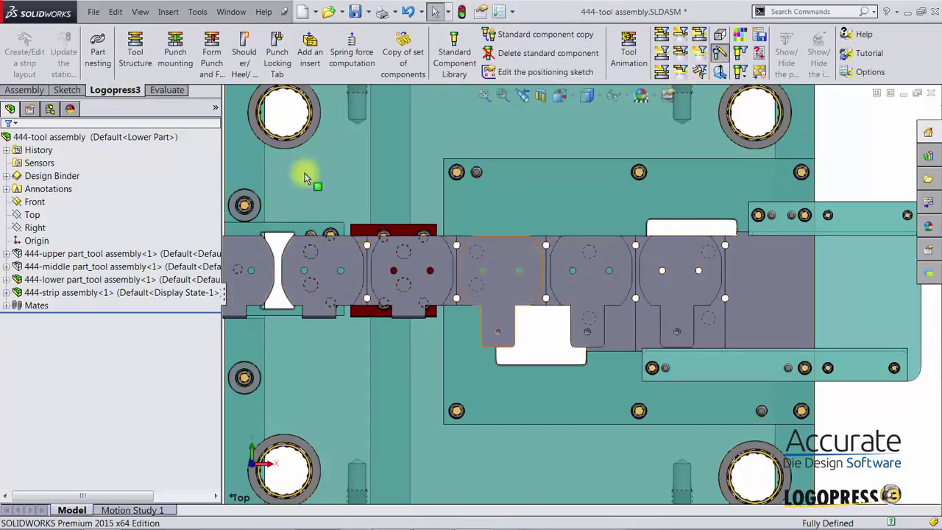
left_click(678, 36)
scroll(276, 270, "down", 2)
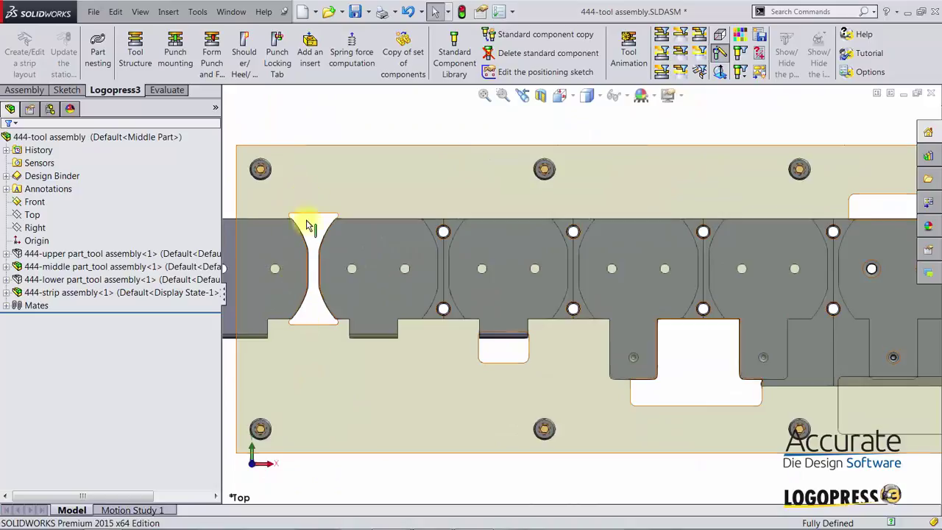
scroll(514, 340, "up", 2)
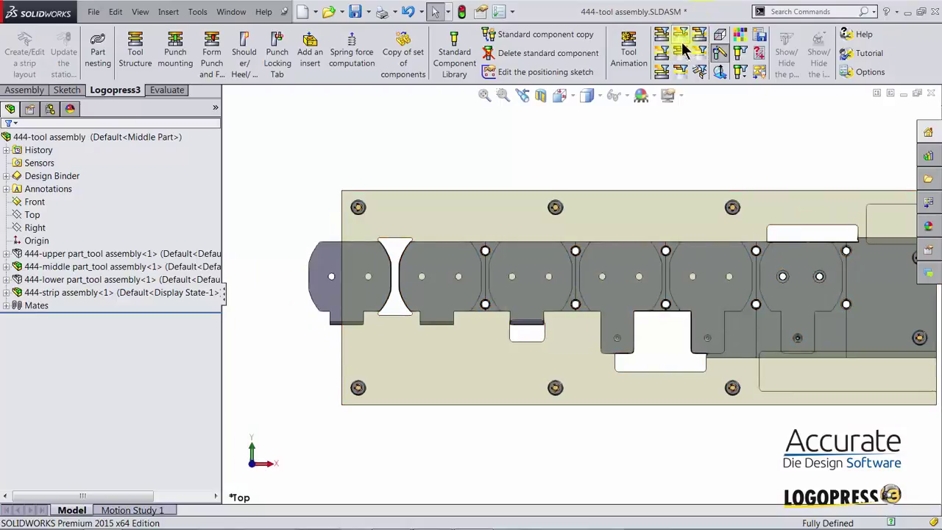
left_click(682, 70)
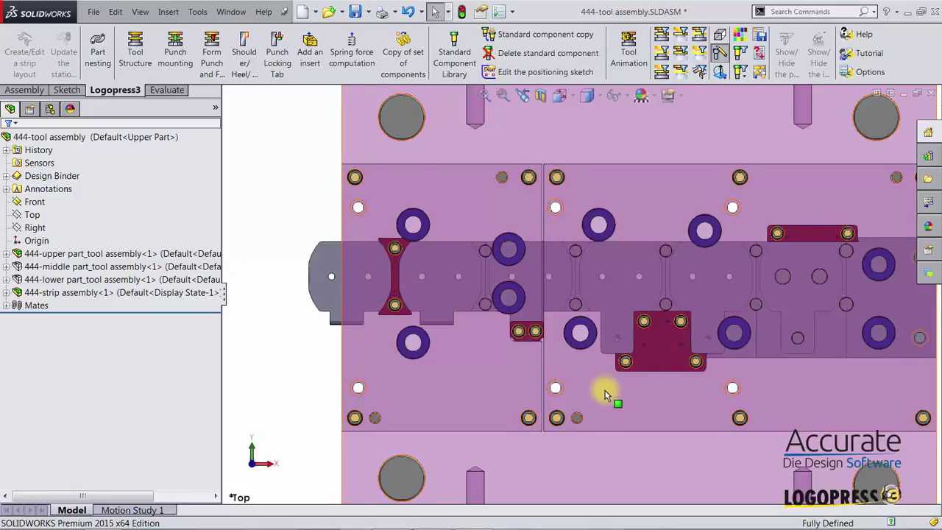
- Display the whole tool in an isometric view and save the tool assembly
left_click(662, 36)
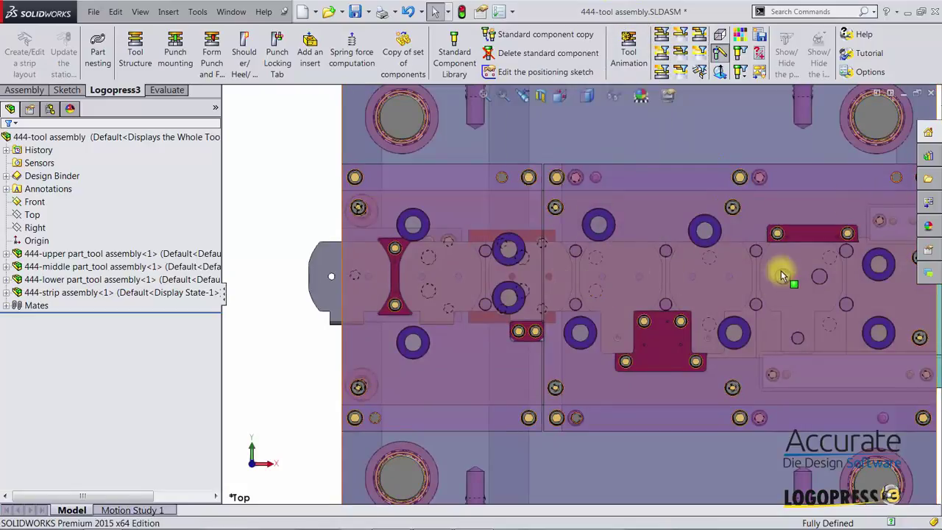
key("ctrl+7")
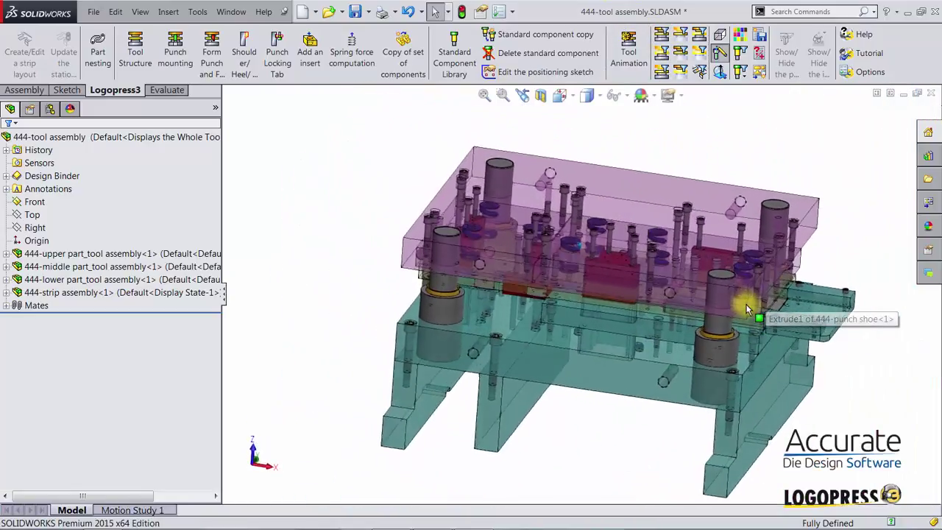
left_click(356, 12)
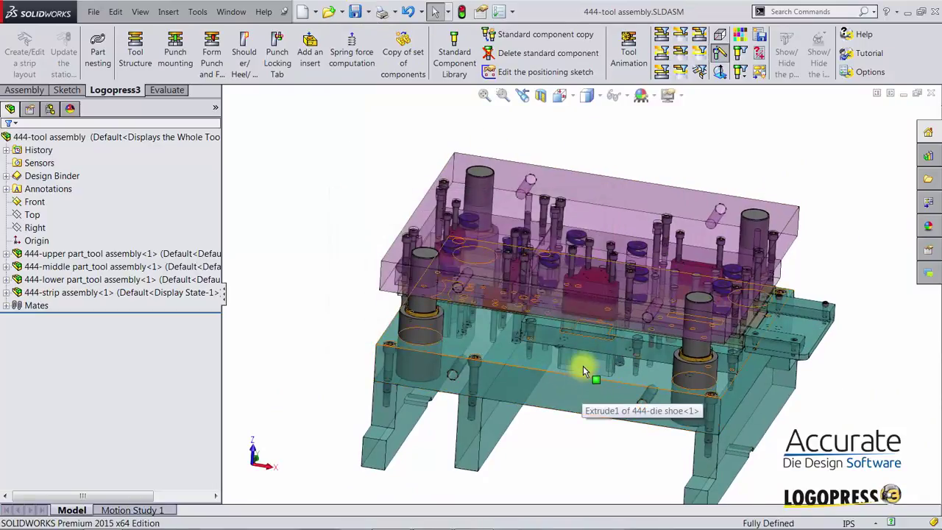
- Open the drawing of the main die block, update Hole Table1 to the changed model, and enlarge the table's height on the sheet
scroll(577, 342, "down", 2)
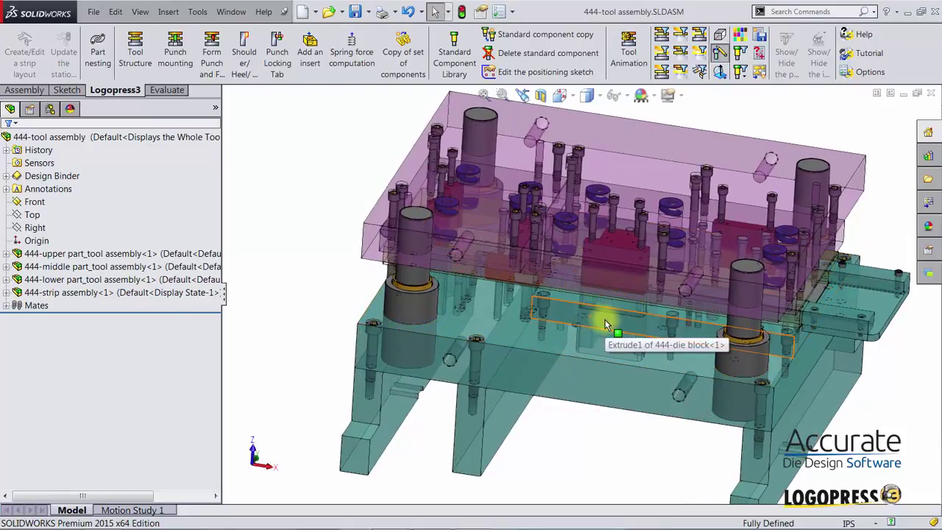
left_click(605, 325)
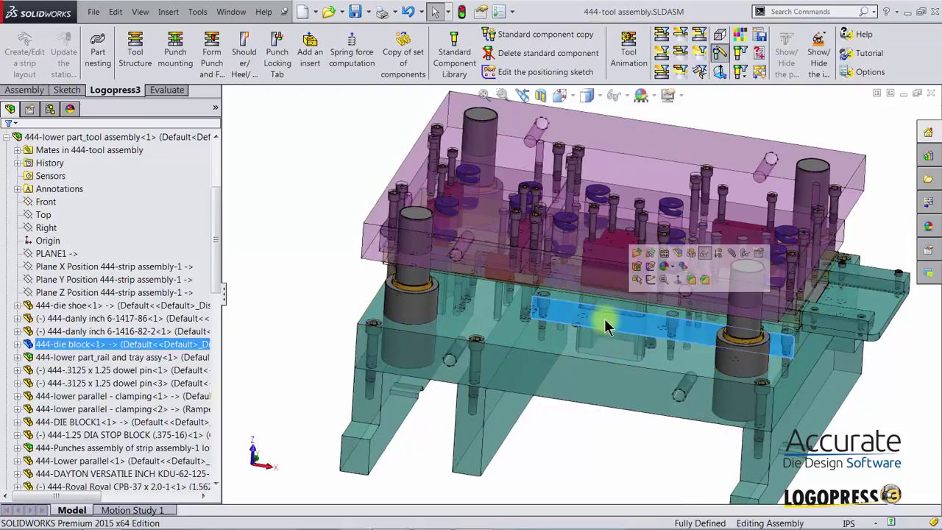
left_click(663, 256)
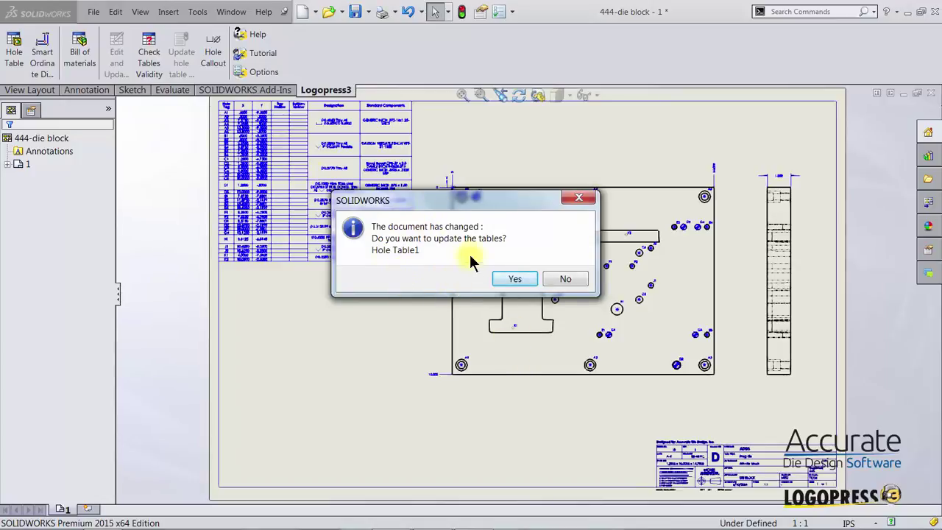
left_click(514, 278)
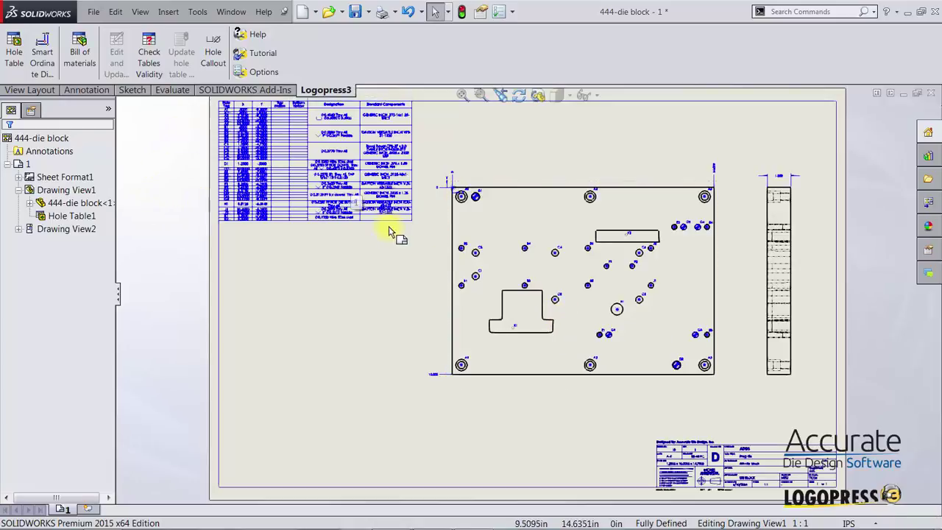
left_click_drag(410, 221, 402, 316)
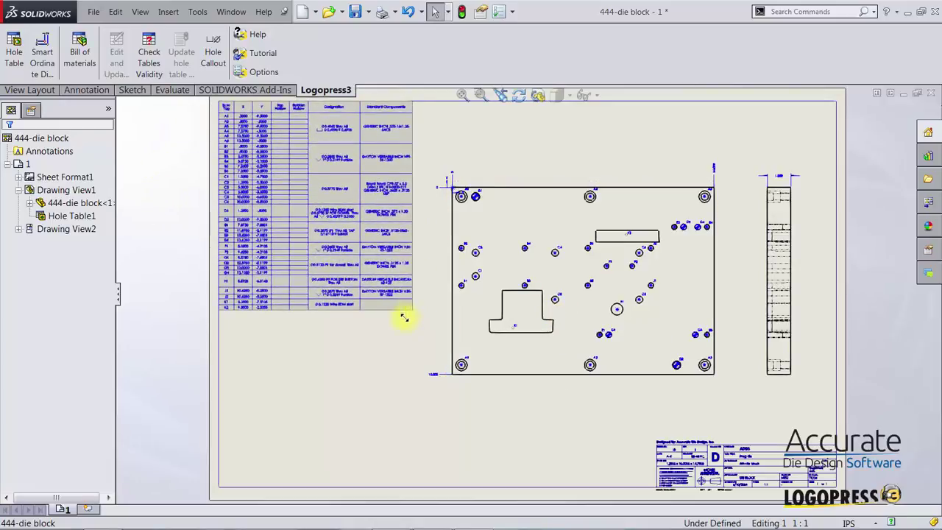
scroll(305, 184, "down", 3)
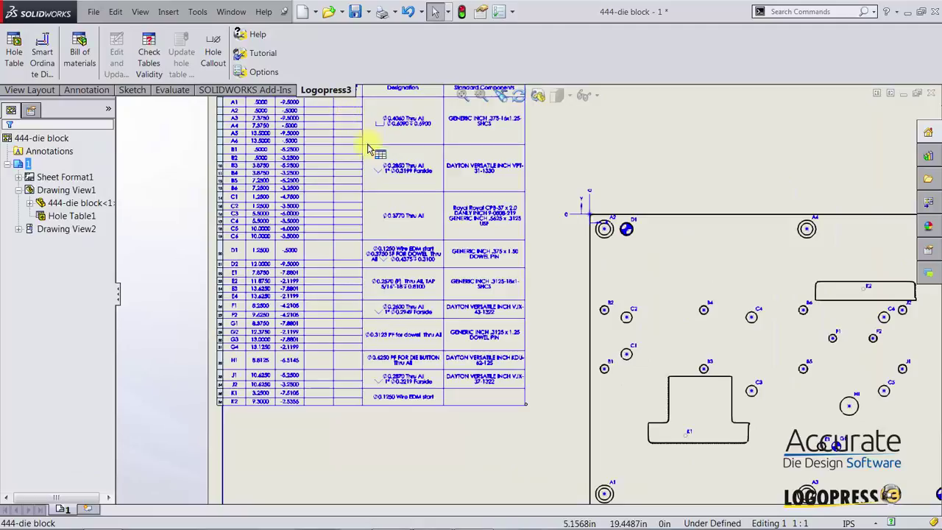
- Check the enlarged hole table against the die block views, then save and close the die block drawing
scroll(368, 151, "down", 3)
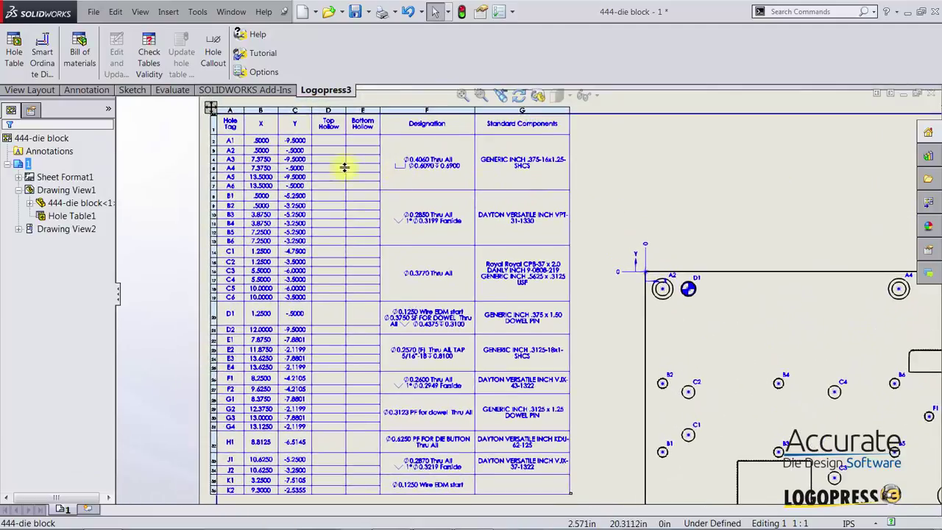
left_click(666, 172)
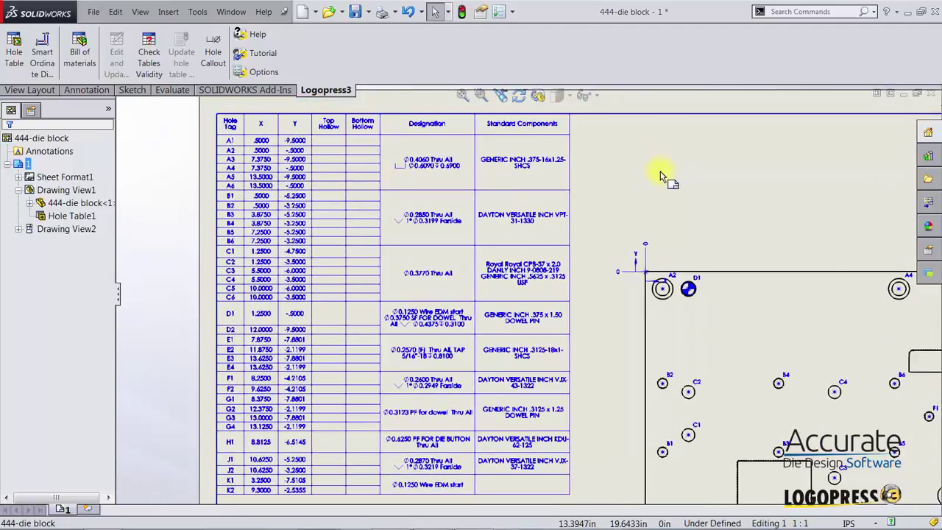
scroll(660, 178, "up", 3)
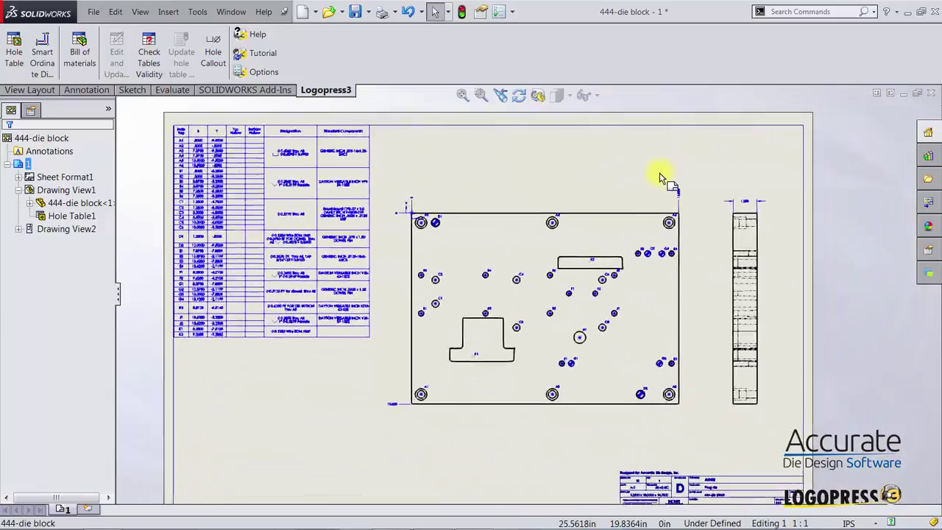
key("f")
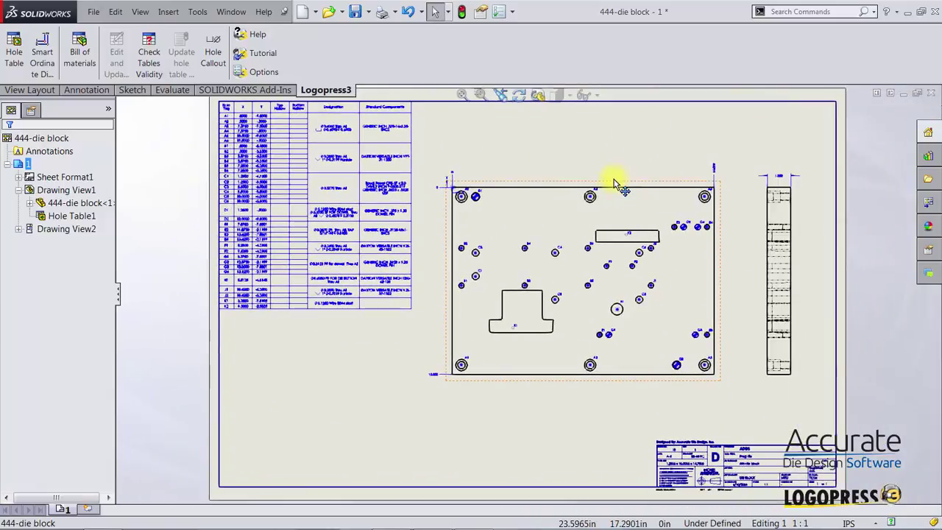
left_click(357, 15)
left_click(931, 94)
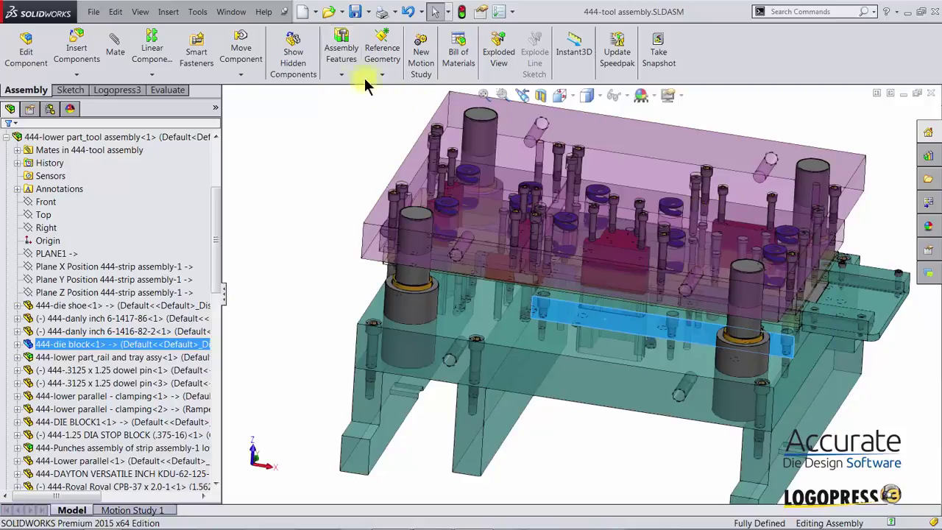
- Display only the lower part of the tool with the strip and open the drawing of 444-DIE BLOCK1
left_click(126, 89)
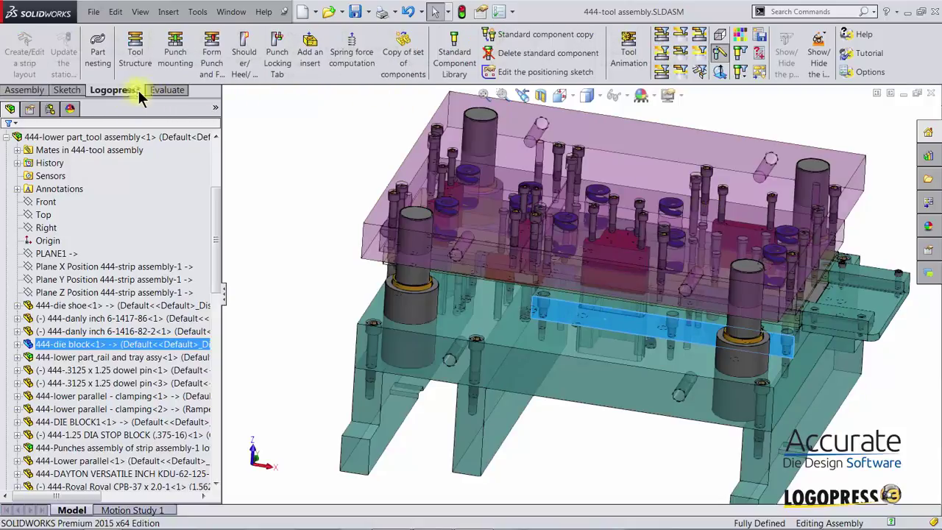
left_click(701, 56)
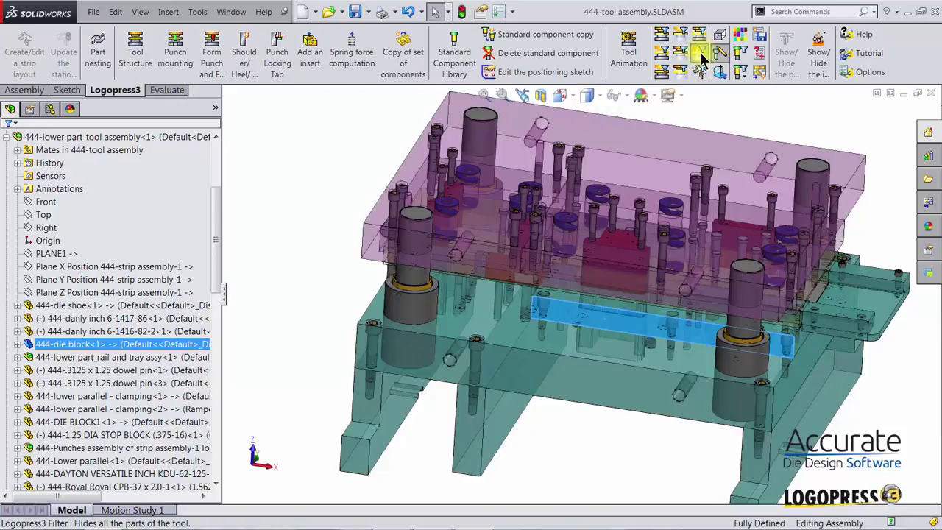
left_click(664, 53)
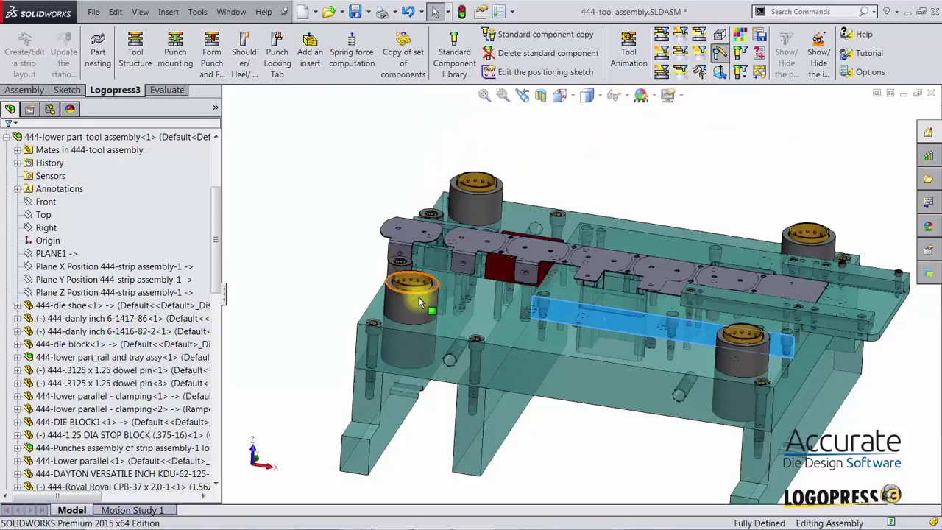
left_click(441, 259)
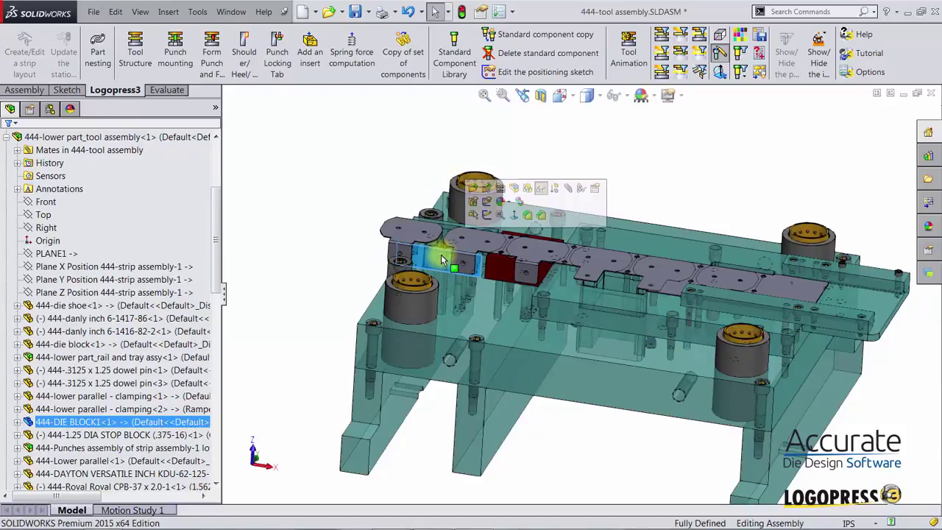
left_click(501, 188)
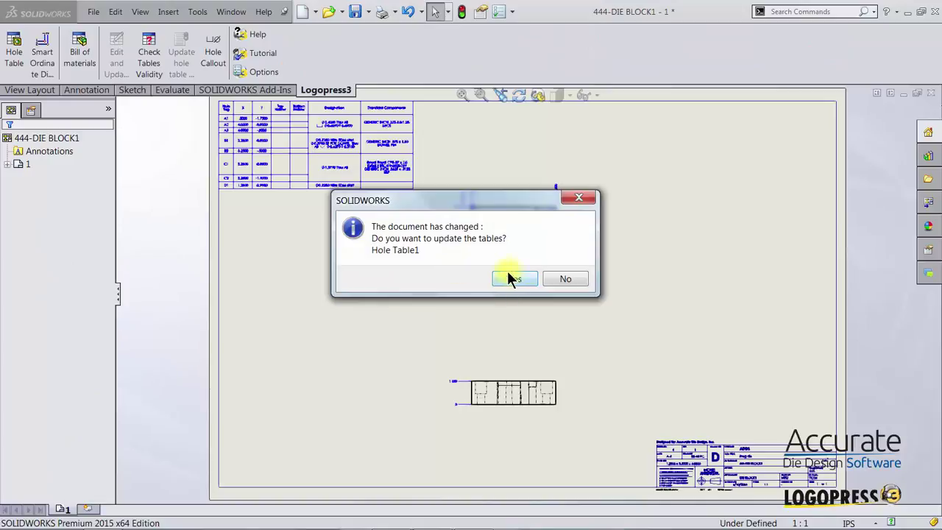
- Update Hole Table1 in the 444-DIE BLOCK1 drawing to the changed model and enlarge the table's height
left_click(508, 278)
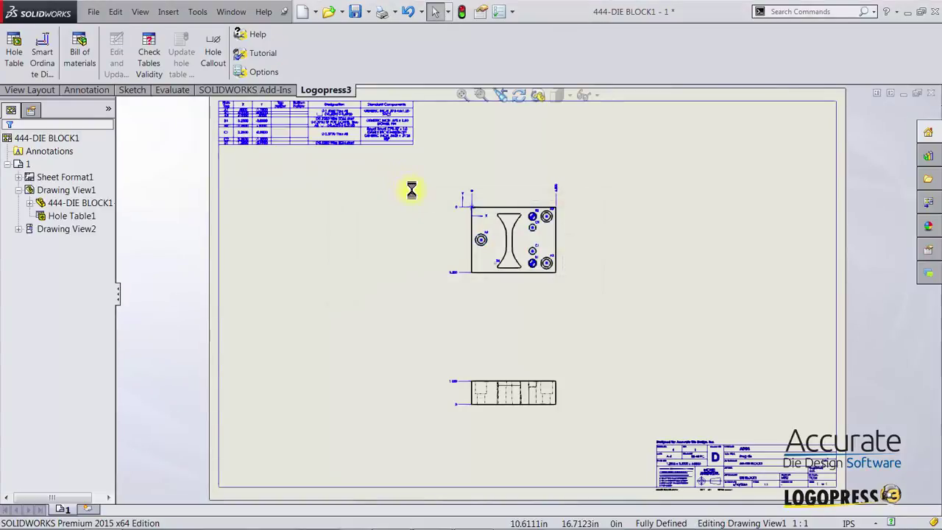
left_click_drag(411, 147, 418, 245)
left_click(417, 245)
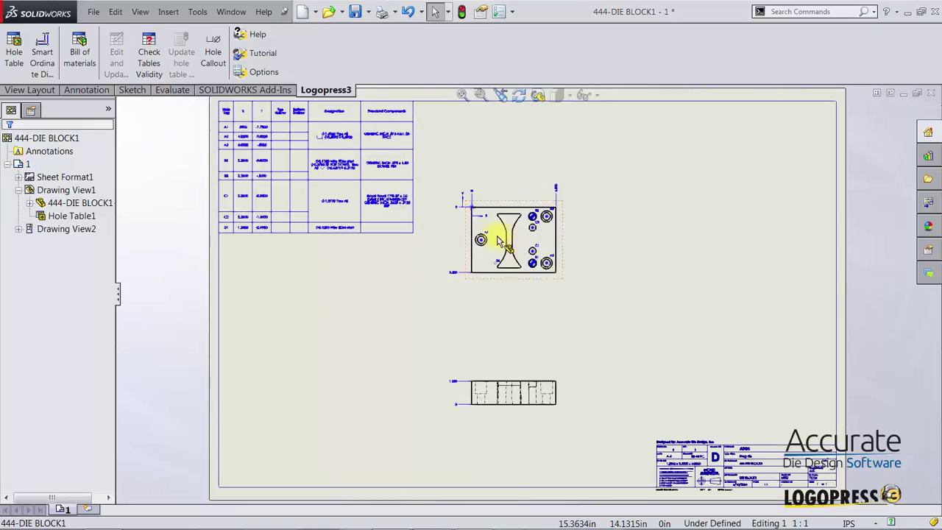
- Examine the hole positions in the plan view of 444-DIE BLOCK1, then save and close its drawing
left_click(480, 95)
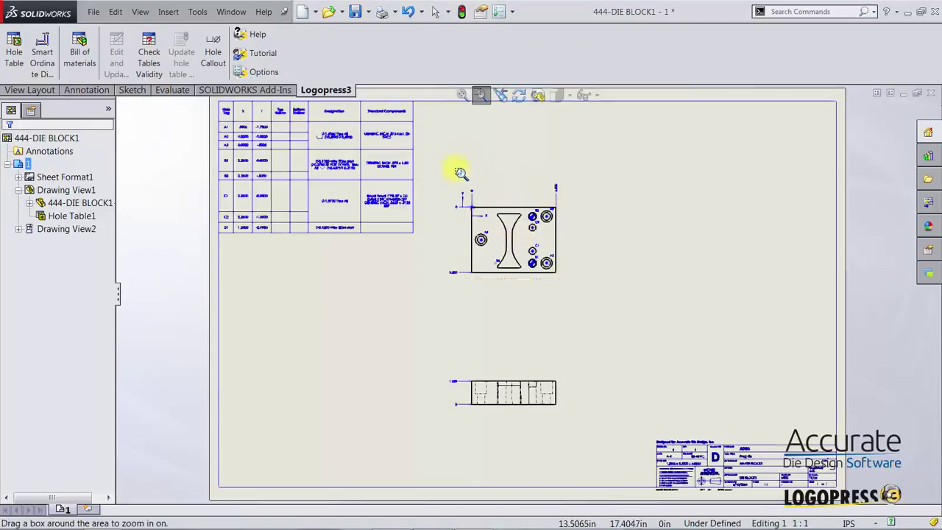
left_click_drag(463, 206, 572, 290)
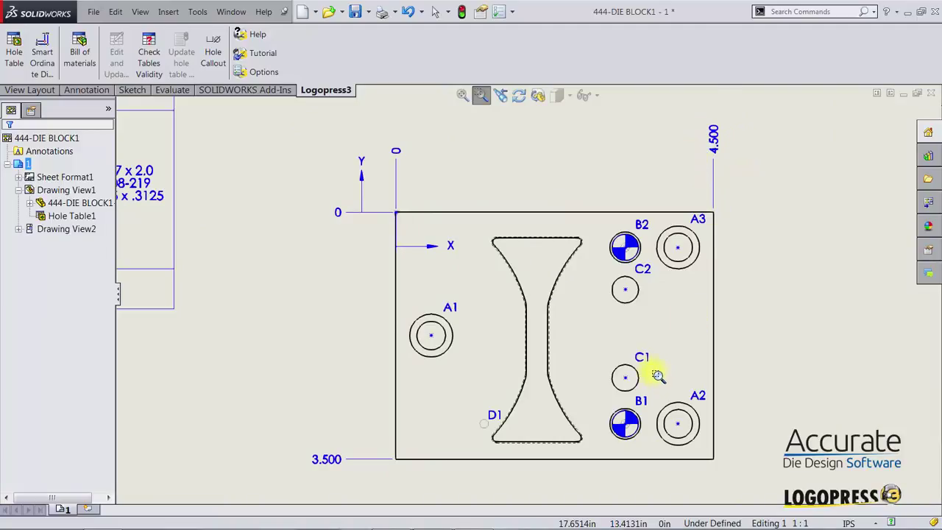
key("Escape")
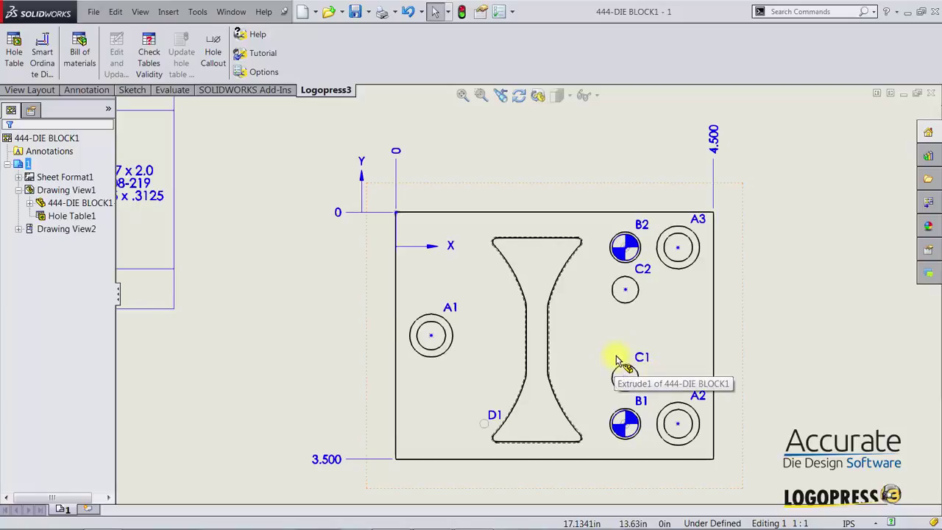
key("f")
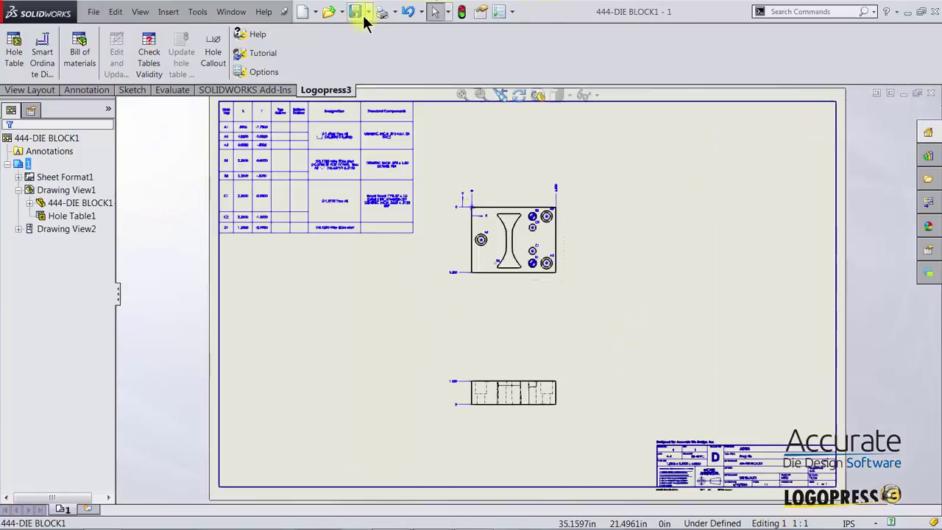
left_click(930, 94)
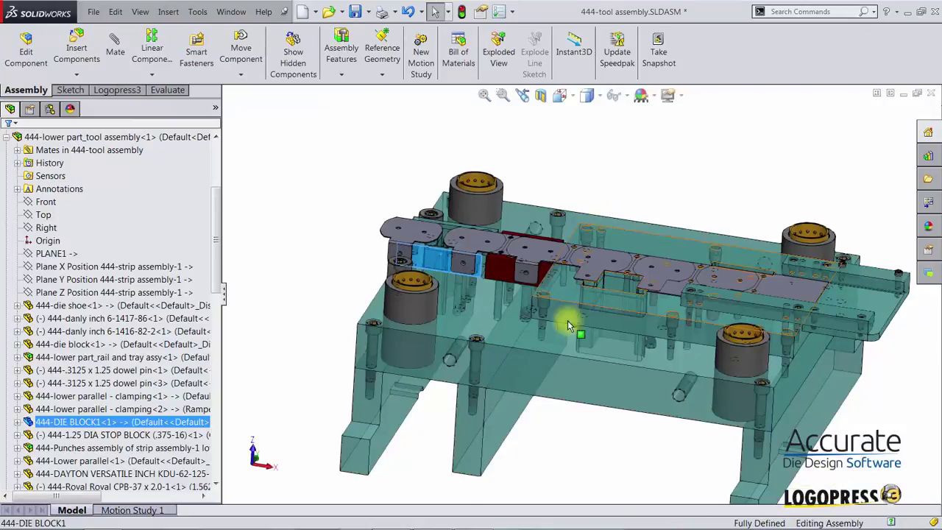
- Display only the middle part of the tool with the strip and open the stripper plate's drawing
left_click(137, 89)
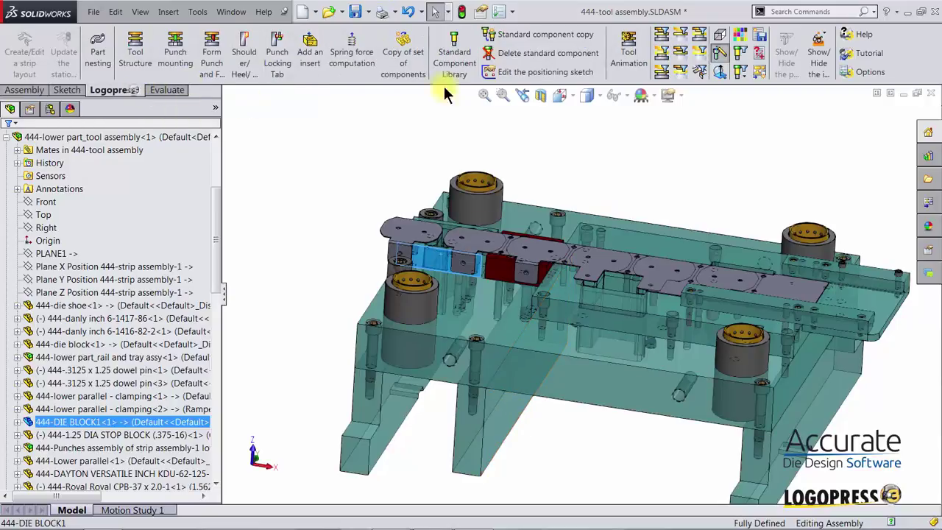
left_click(683, 41)
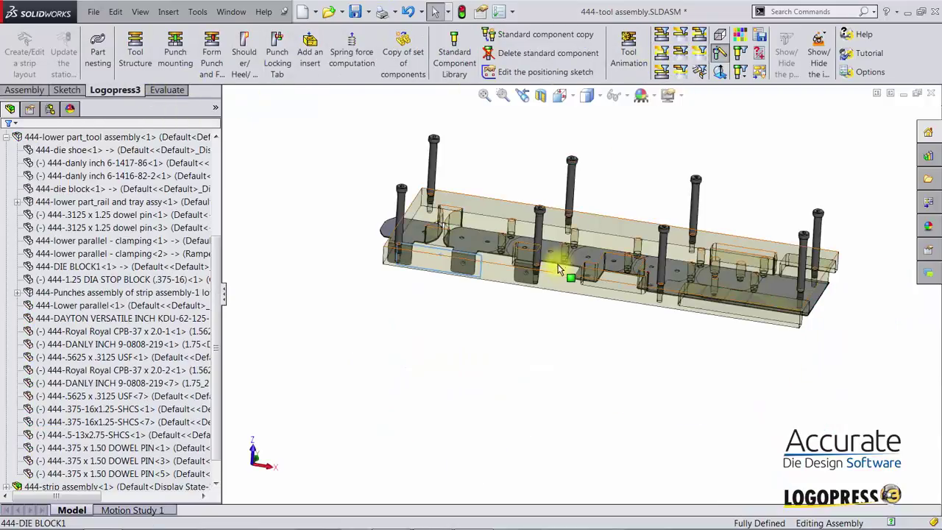
left_click(555, 287)
left_click(611, 212)
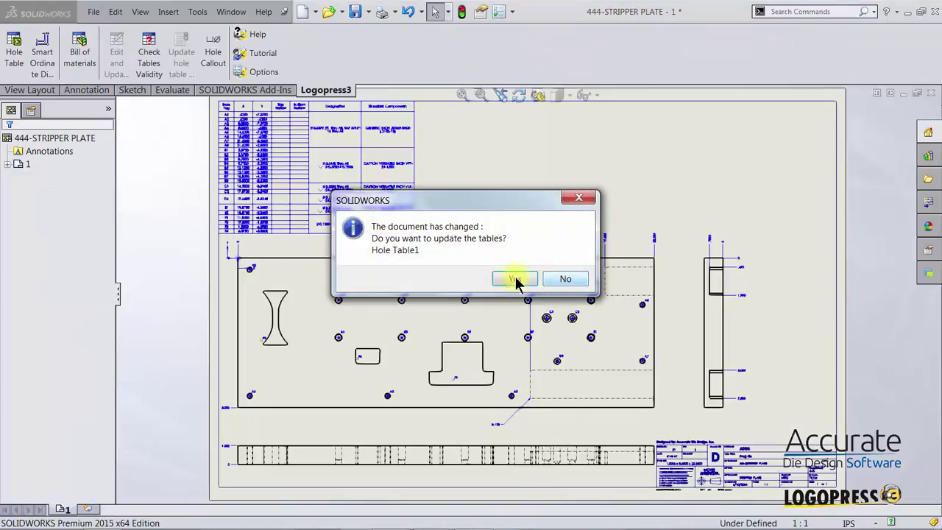
- Update Hole Table1 in the stripper plate drawing to the changed model and enlarge the table to fit above the plan view
left_click(514, 280)
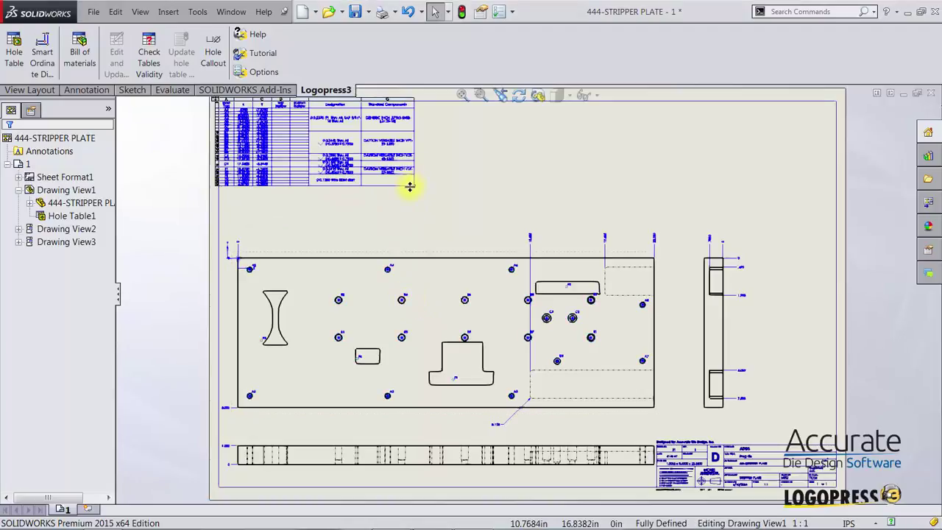
left_click_drag(413, 187, 407, 232)
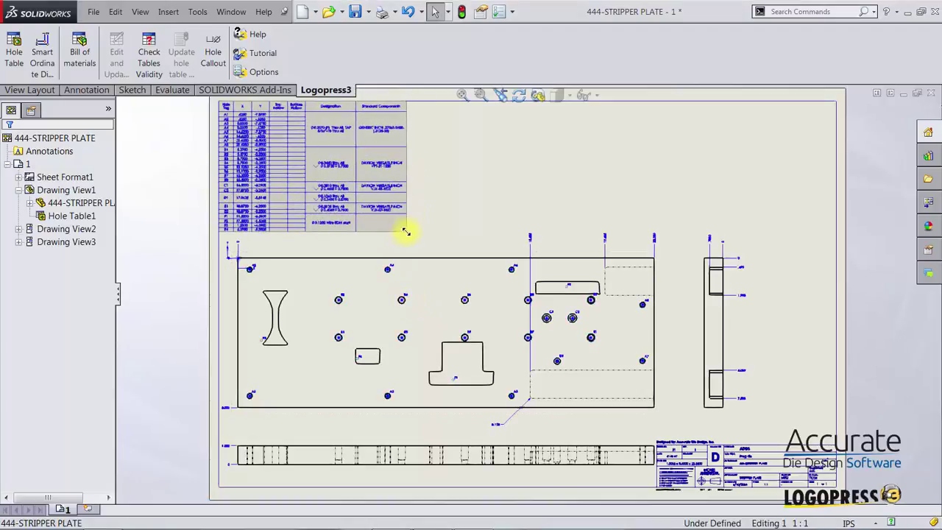
left_click(454, 193)
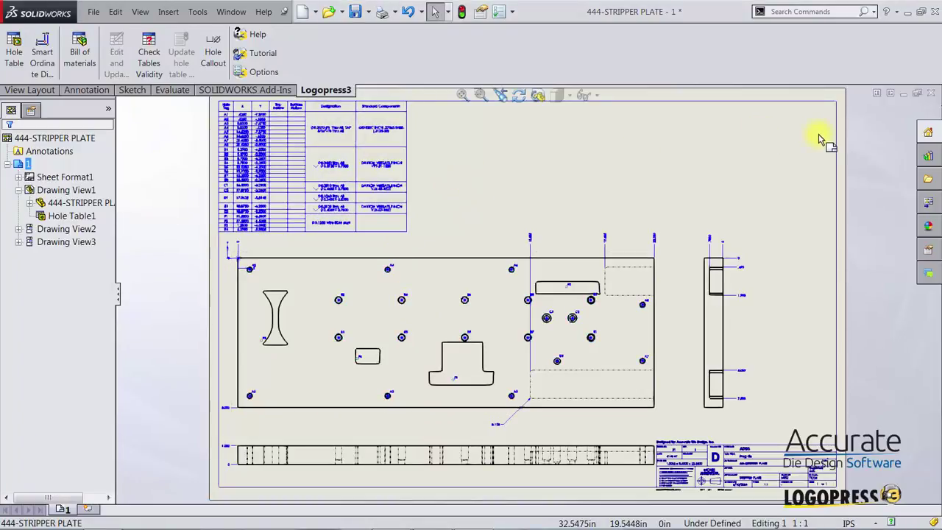
- Save and close the stripper plate drawing, keeping the tool assembly open
left_click(353, 13)
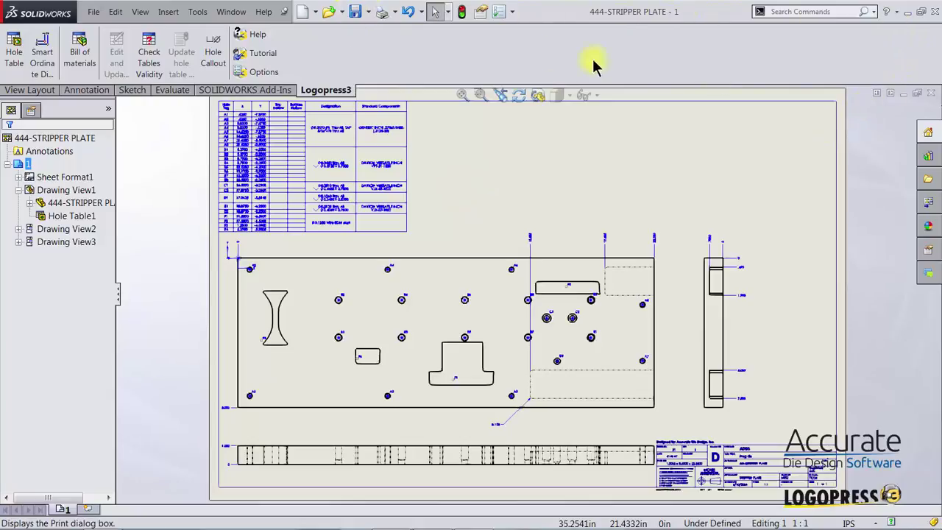
left_click(931, 95)
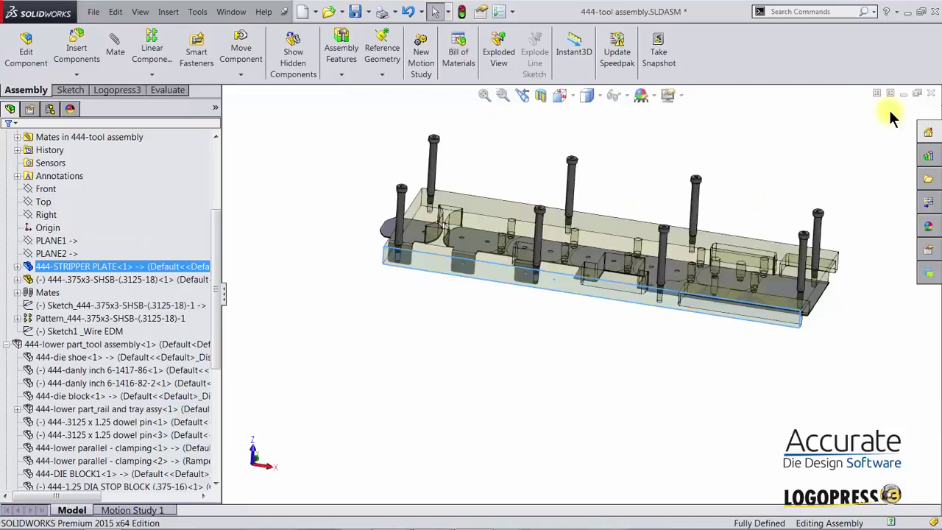
left_click(930, 94)
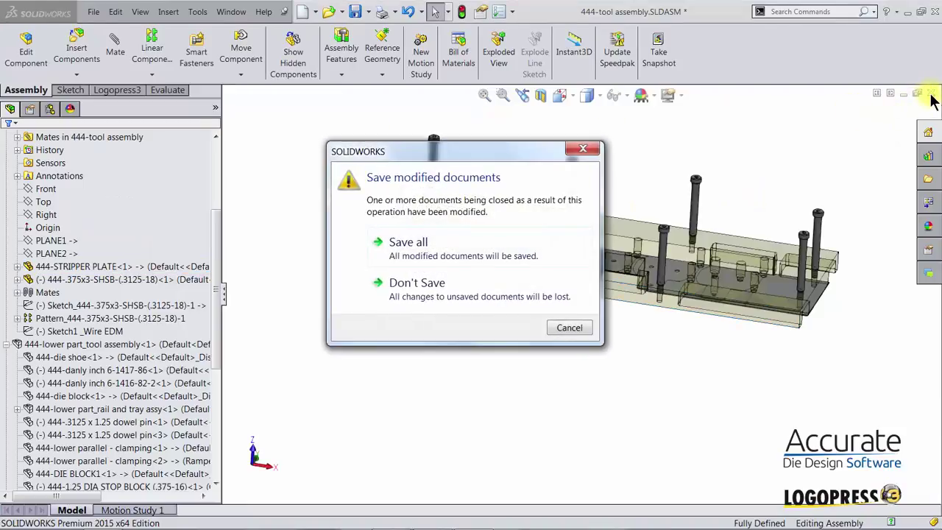
left_click(569, 328)
- Display only the upper part of the tool with the strip and open the drawing of 444-PUNCH RETAINER
left_click(121, 90)
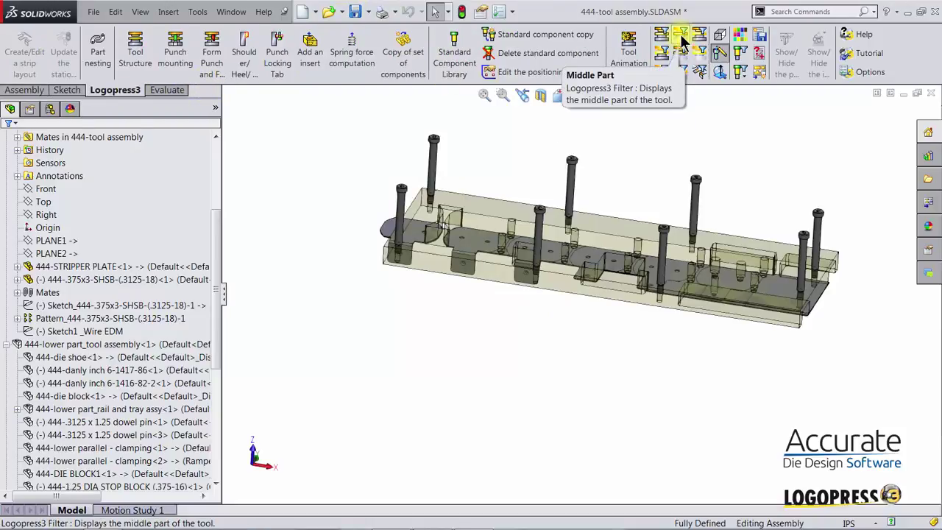
left_click(680, 68)
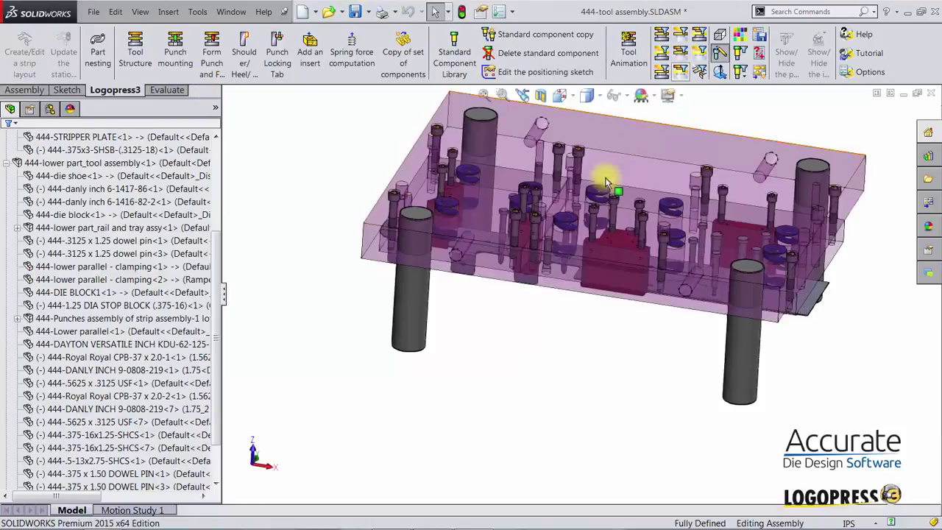
left_click(831, 255)
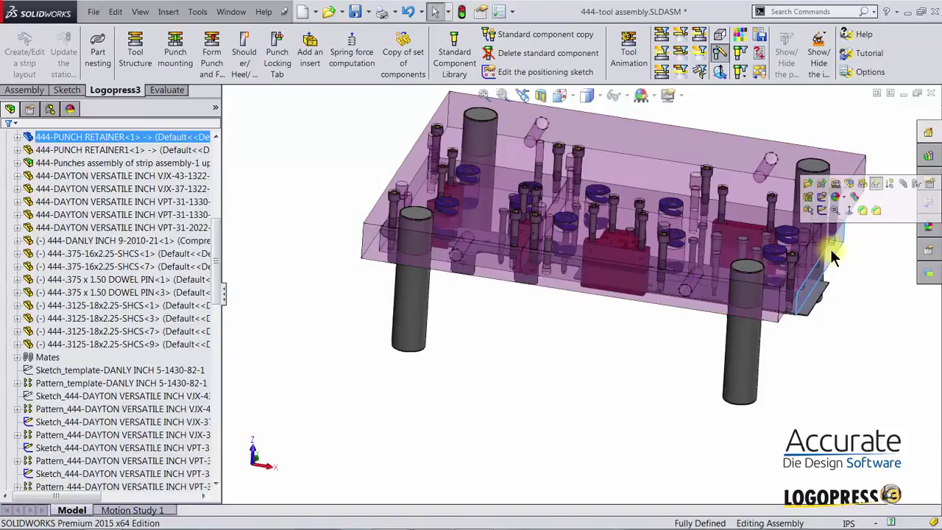
left_click(835, 183)
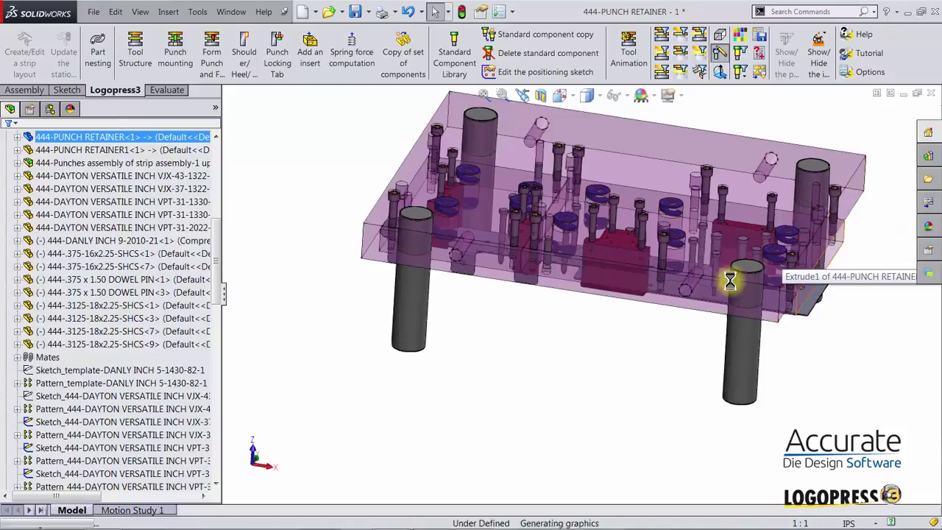
- Update the hole table in the 444-PUNCH RETAINER drawing to the changed model, then save and close the drawing
left_click(507, 279)
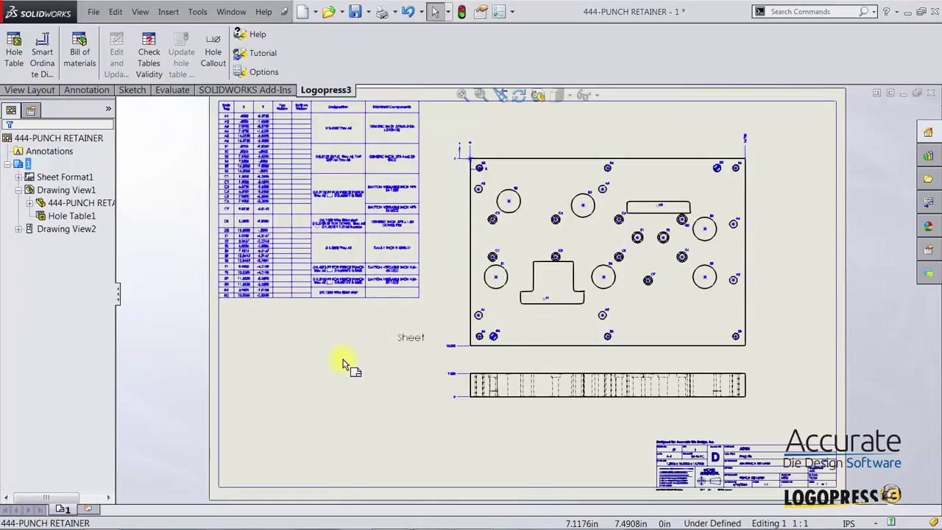
left_click(775, 120)
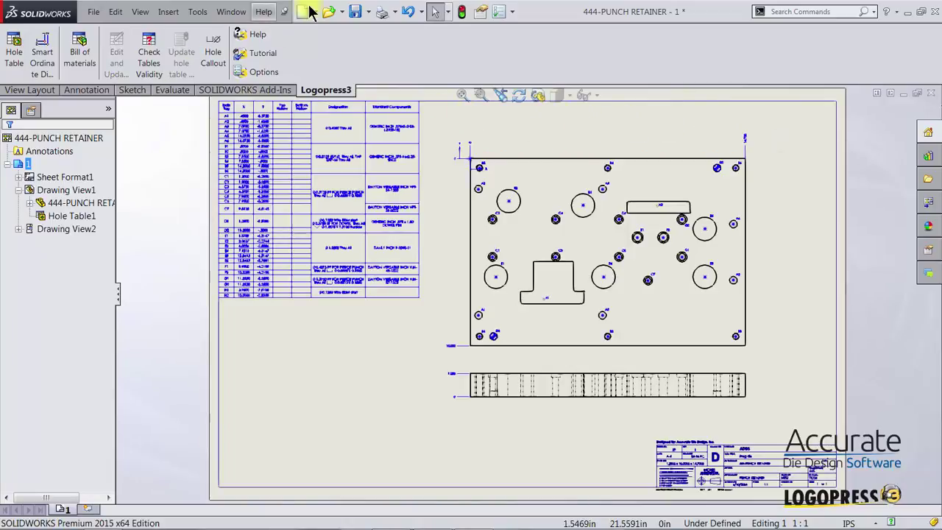
left_click(353, 16)
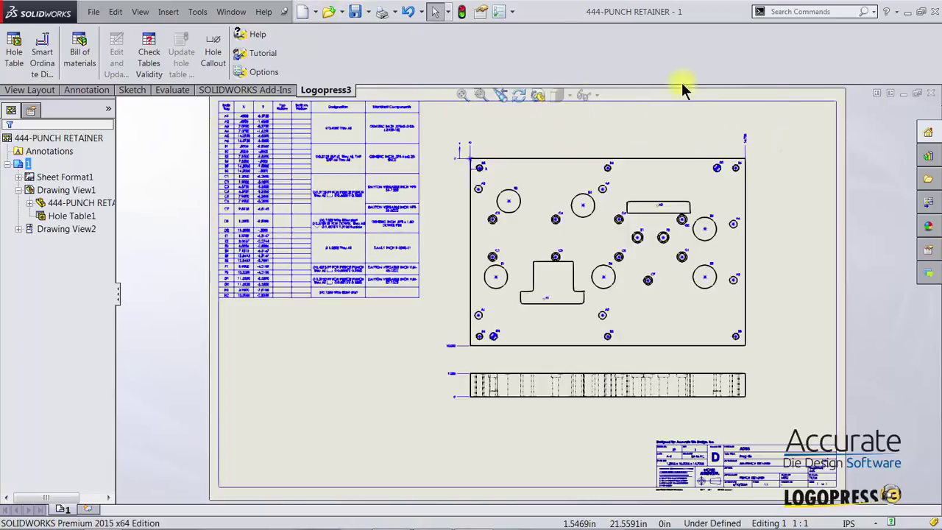
left_click(931, 96)
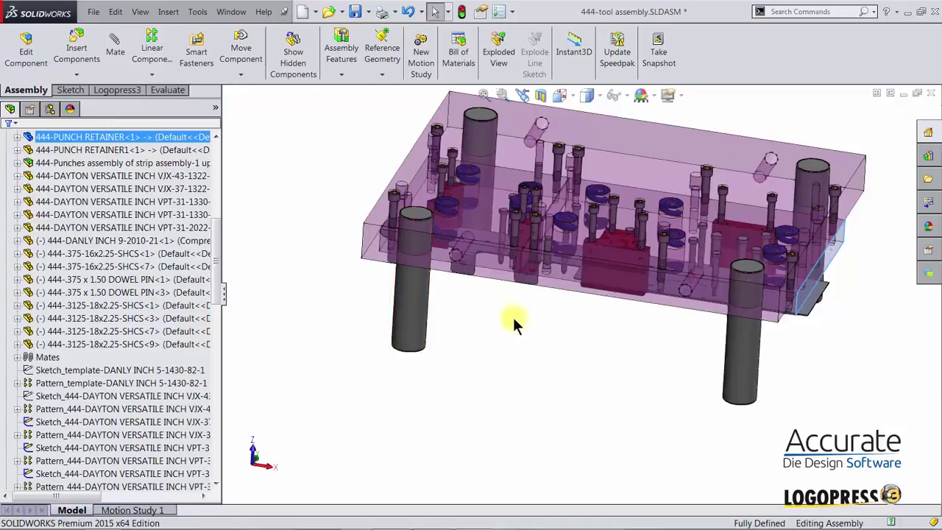
middle_click_drag(507, 324, 494, 259)
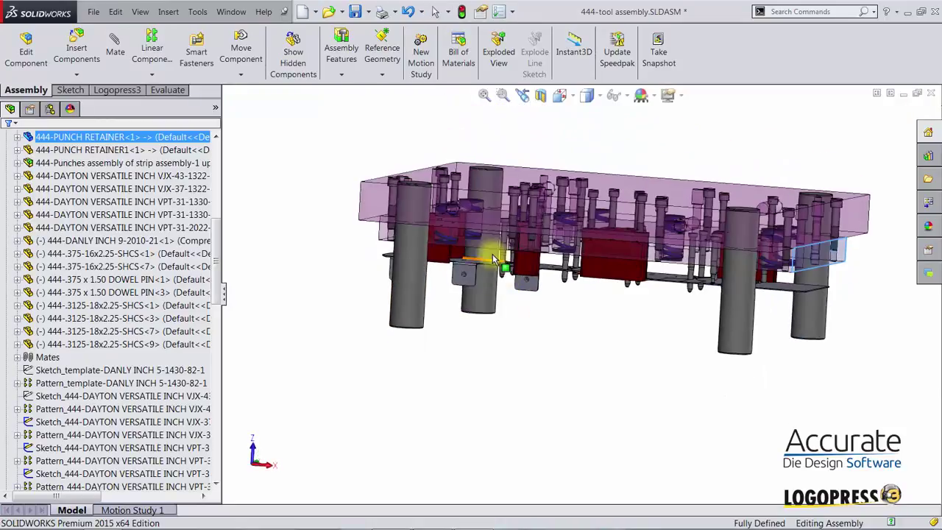
- Open the drawing of 444-PUNCH RETAINER1, update its Hole Table1 to the changed model and stretch the table's rows taller
left_click(491, 251)
left_click(547, 180)
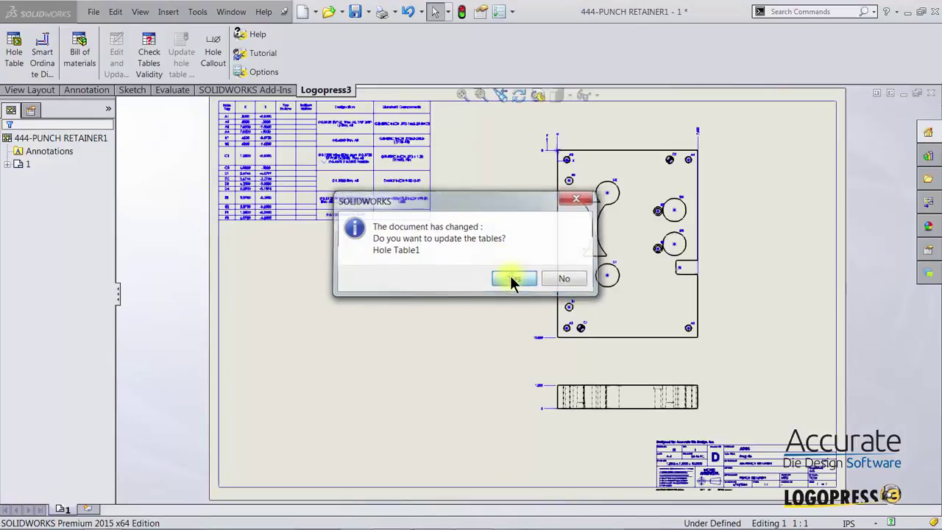
left_click(513, 279)
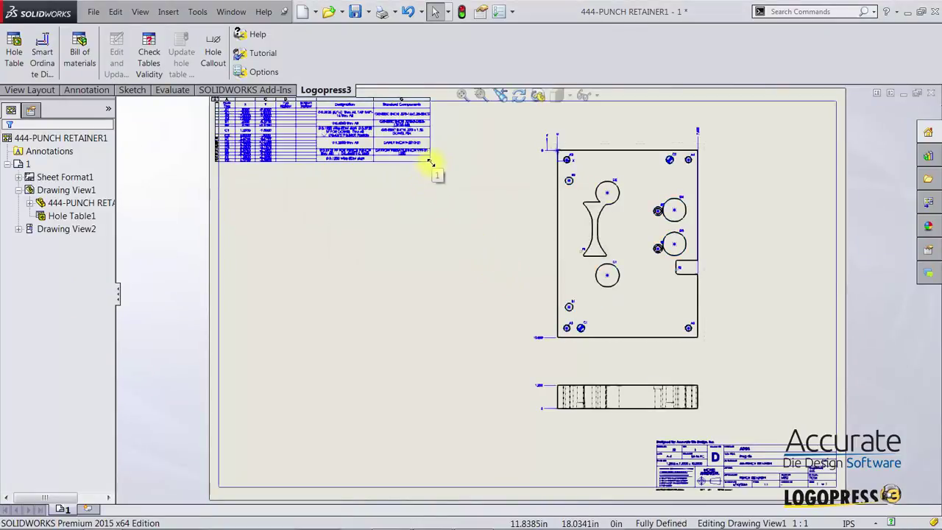
left_click_drag(430, 161, 431, 236)
left_click(457, 257)
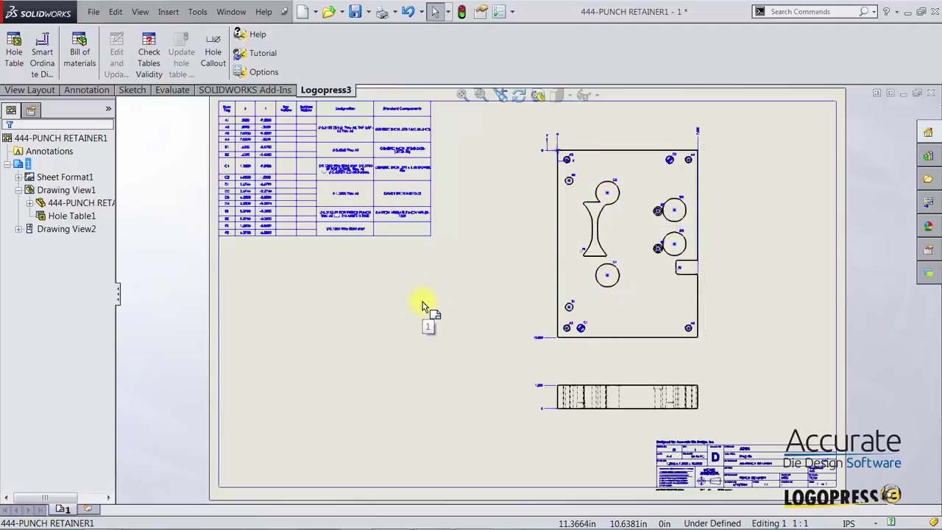
- Return to the tool assembly and open the positioning sketch of the DANLY INCH 9-2010-21 springs in the upper part
key("ctrl+Tab")
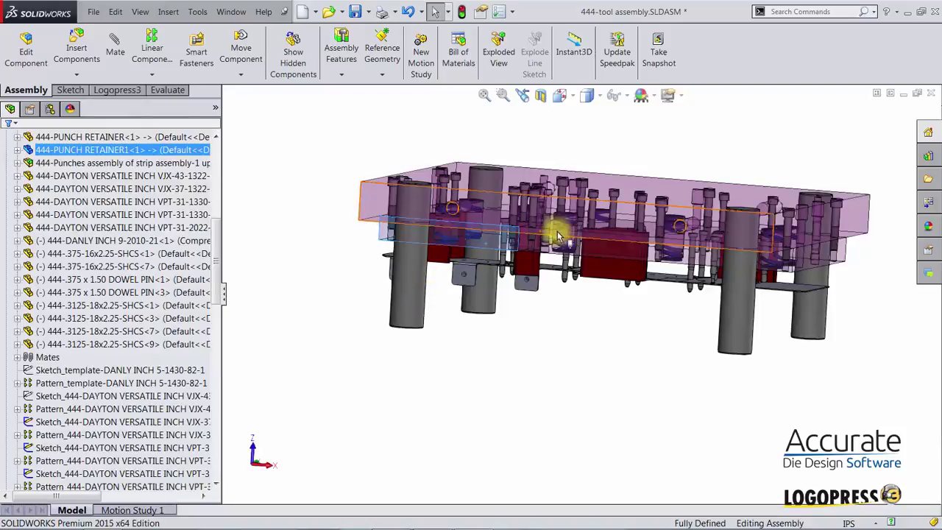
middle_click_drag(558, 235, 568, 252)
scroll(565, 250, "down", 3)
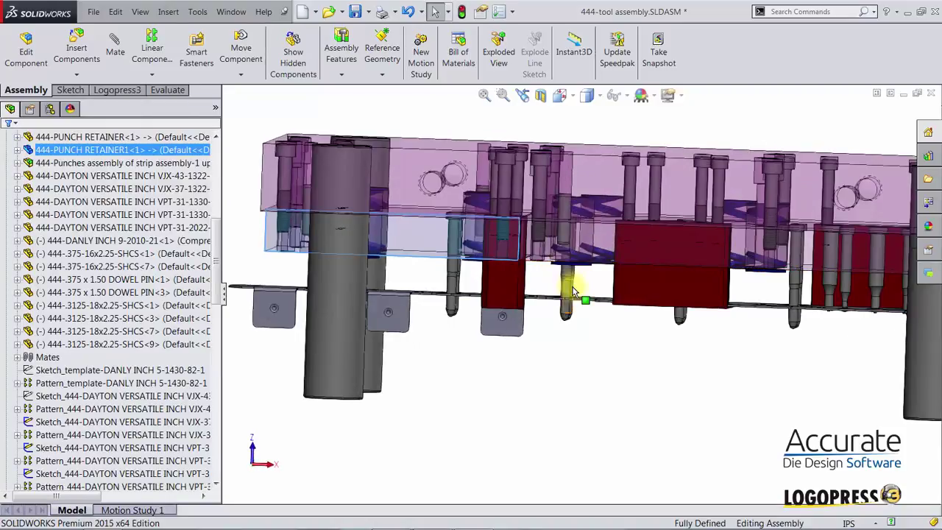
scroll(572, 292, "down", 6)
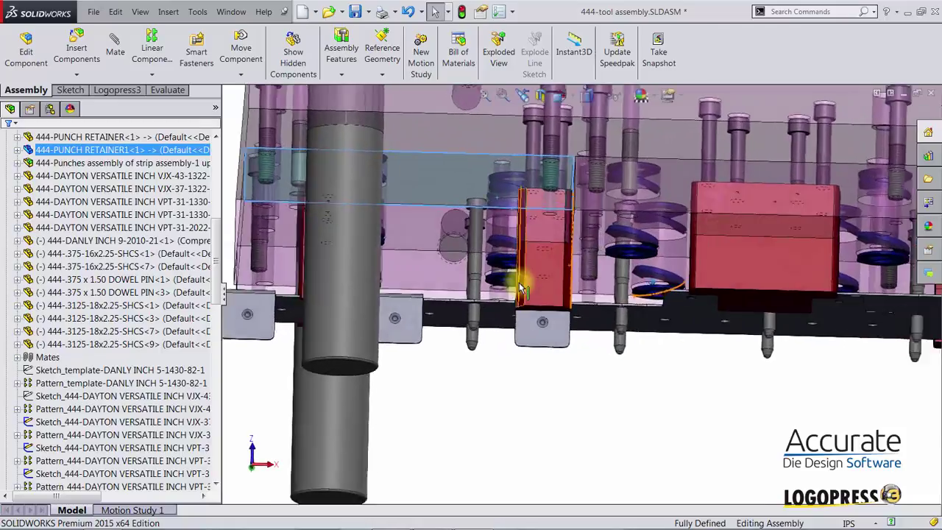
scroll(518, 279, "down", 3)
left_click(508, 242)
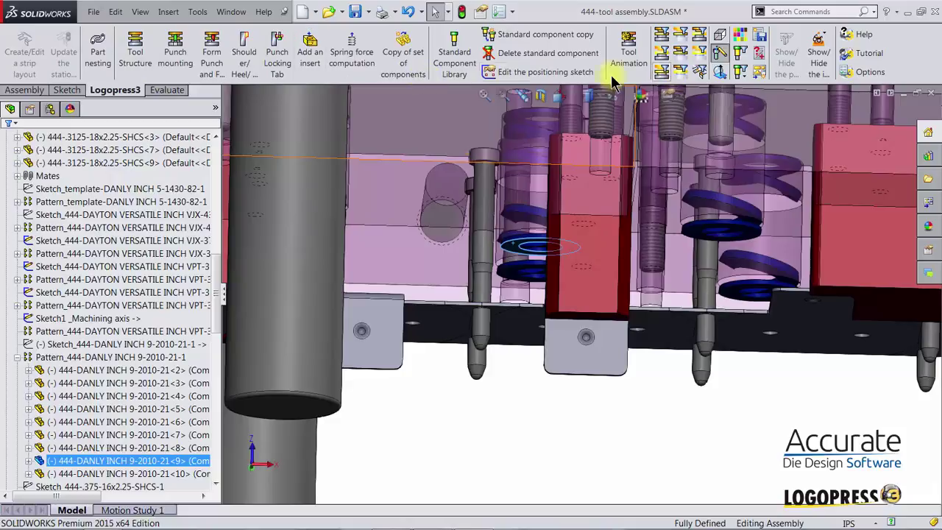
left_click(515, 71)
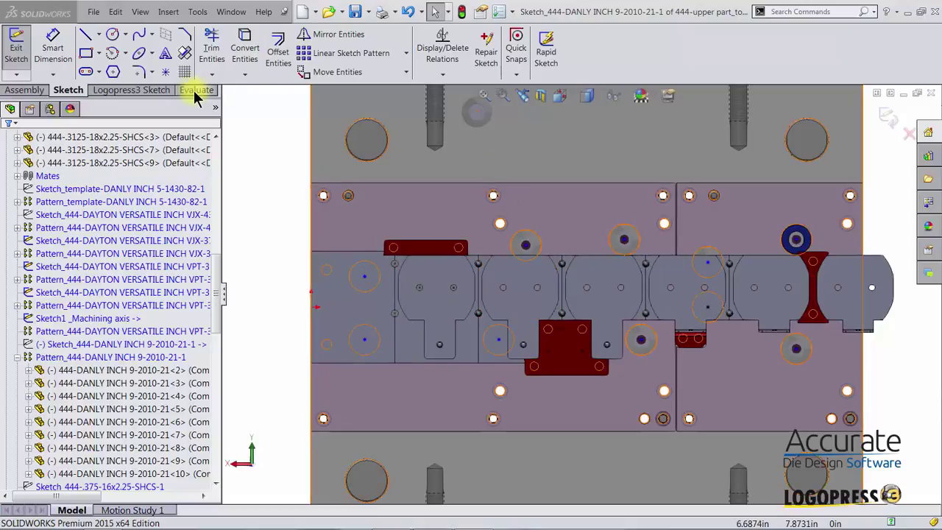
- Hide the strip assembly while editing the spring positioning sketch
left_click(155, 89)
left_click(249, 88)
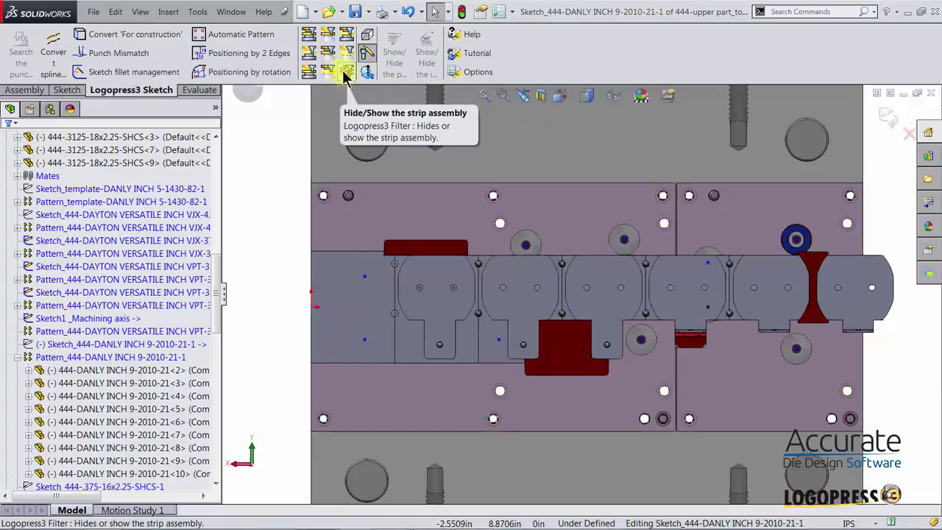
left_click(346, 73)
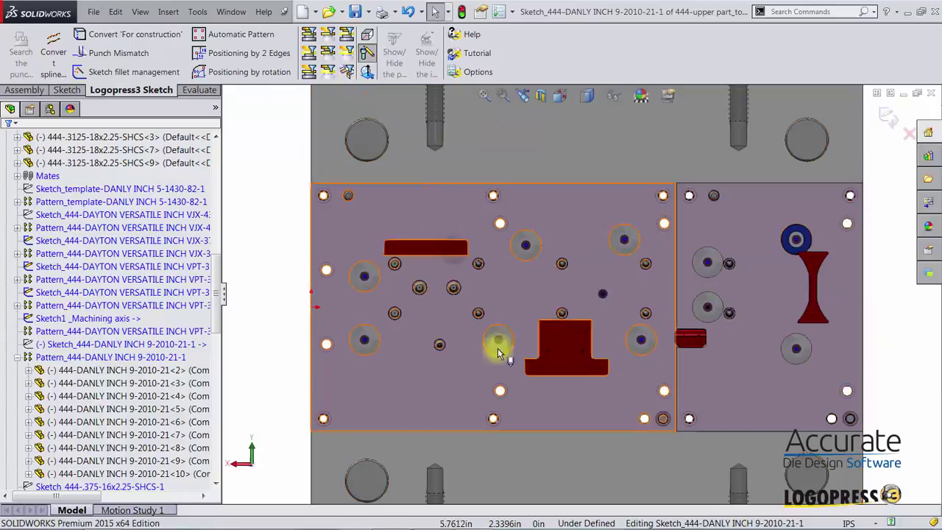
- Move the point of the spring overlapping the hourglass-shaped punch horizontally clear of it, to X about 18.798, and exit the sketch
scroll(795, 297, "down", 3)
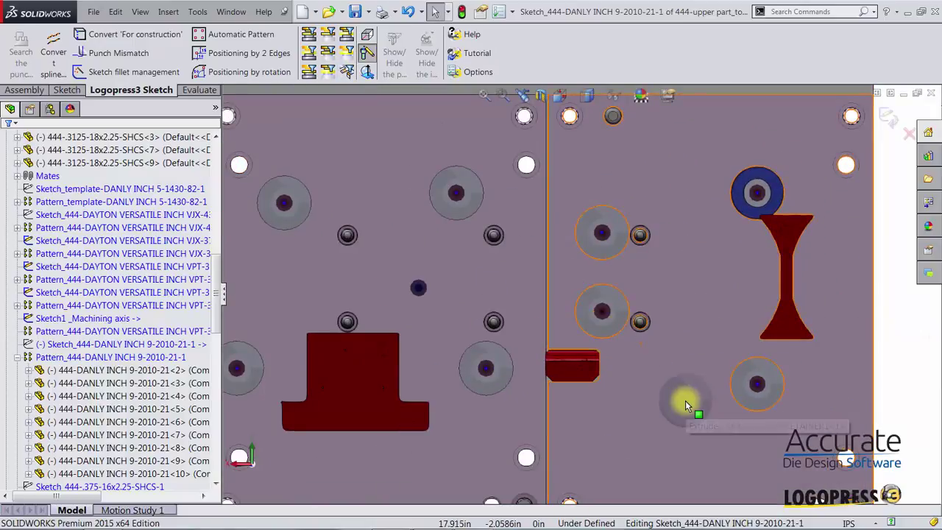
scroll(608, 286, "down", 2)
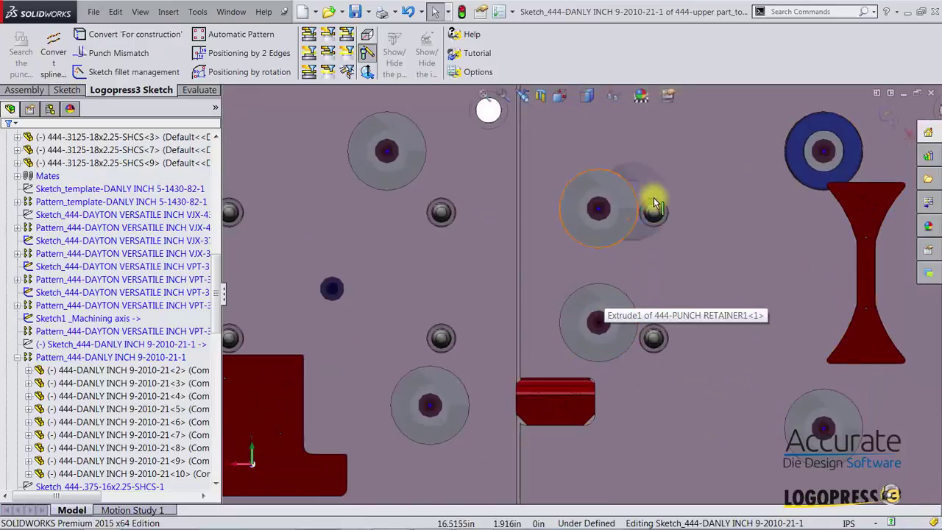
scroll(728, 272, "up", 1)
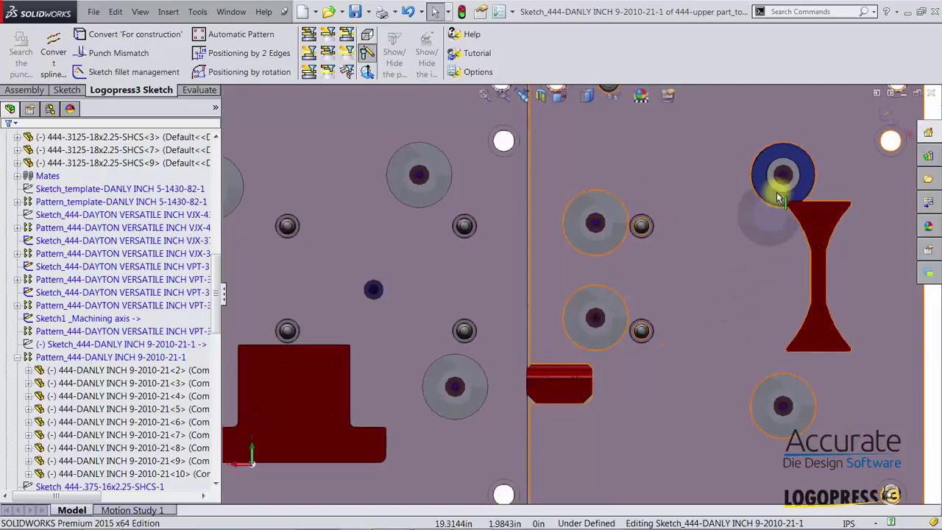
left_click(782, 178)
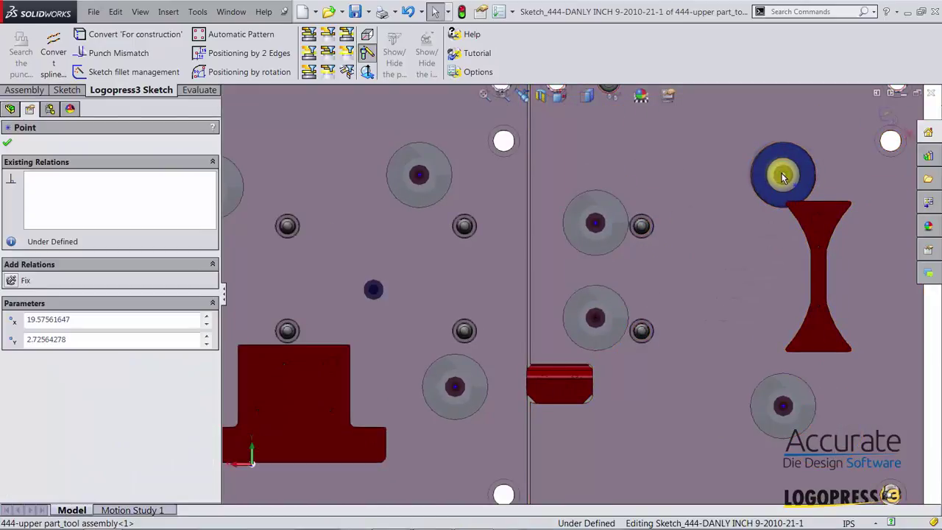
left_click_drag(781, 177, 758, 178)
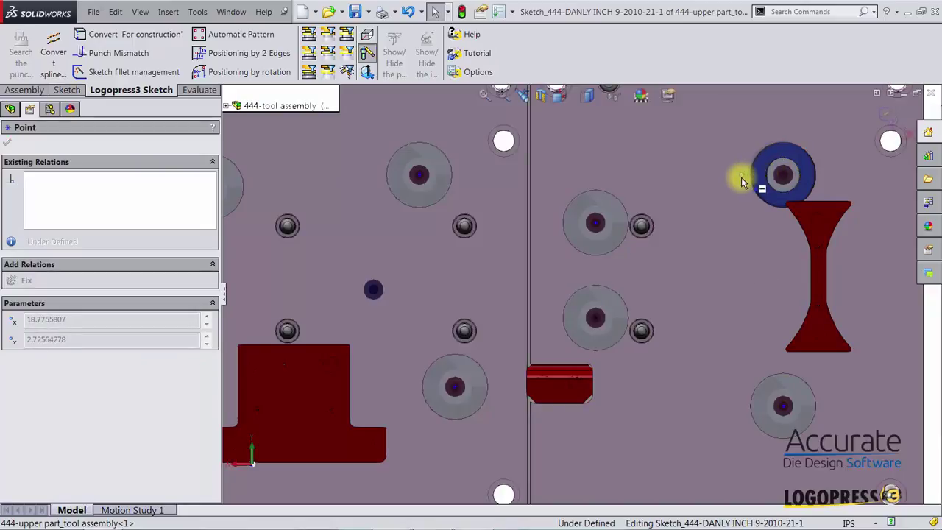
left_click_drag(741, 177, 742, 177)
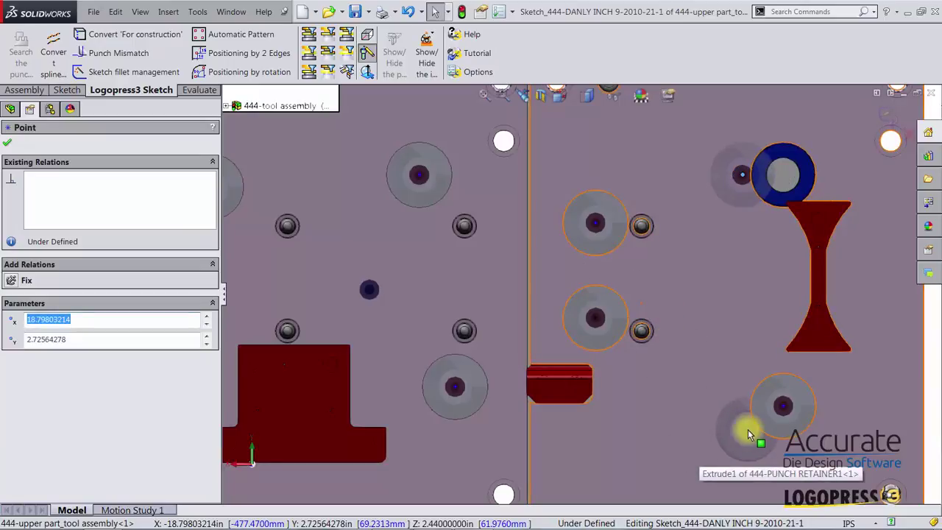
scroll(668, 374, "up", 5)
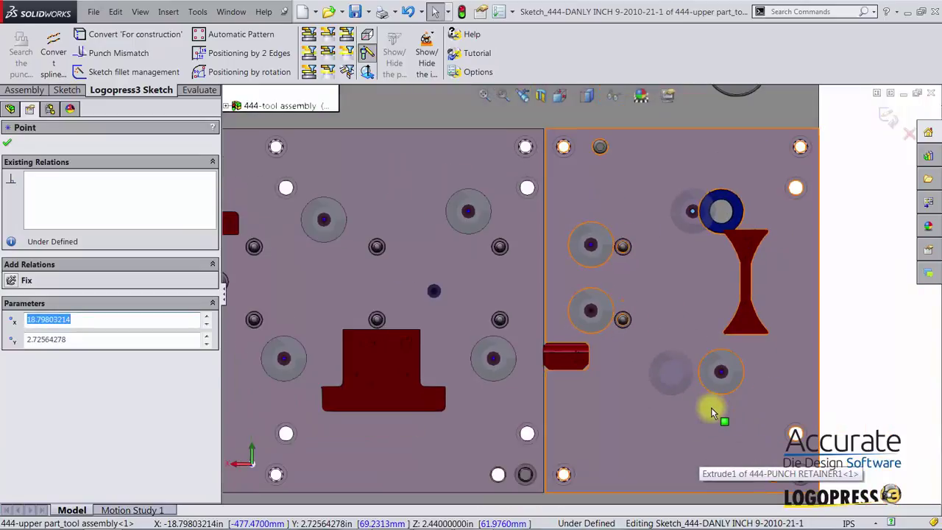
scroll(292, 309, "up", 2)
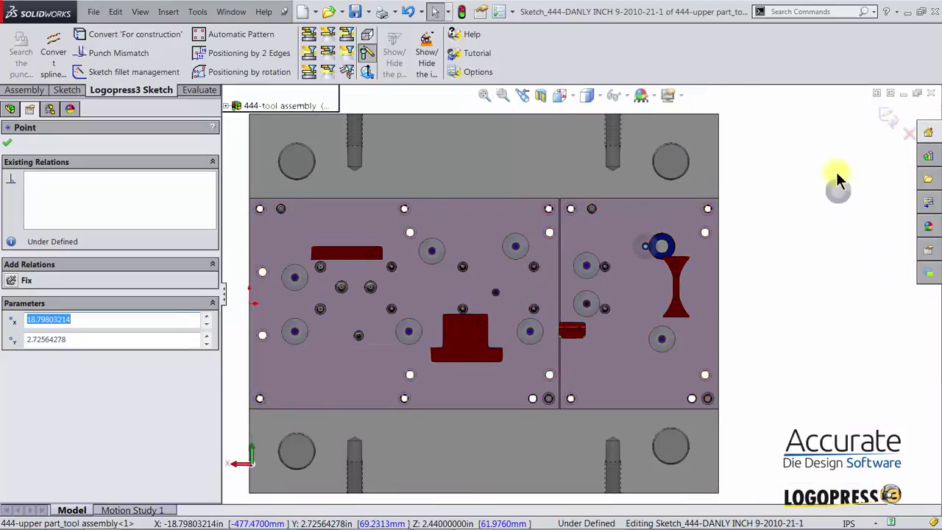
left_click(886, 118)
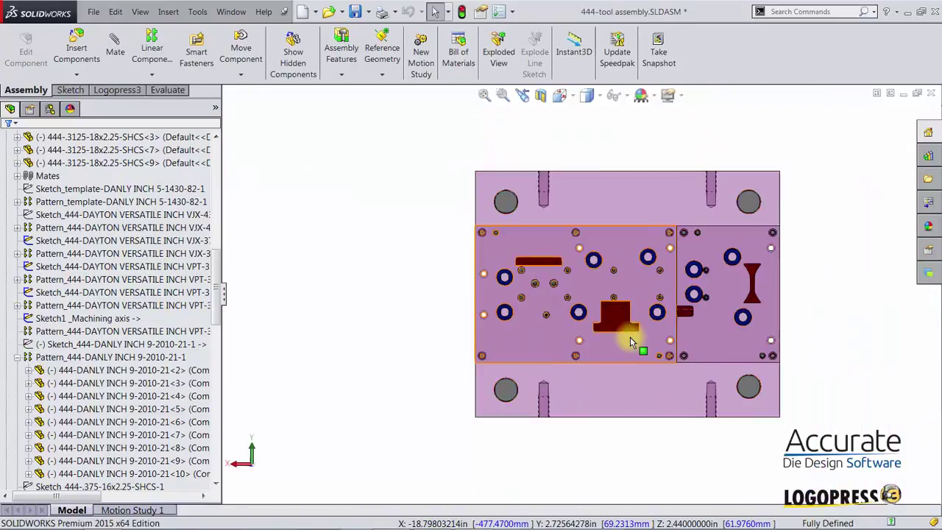
- Return to the angled view of the assembly and display the lower part of the tool together with the upper part
key("ctrl+shift+z")
key("ctrl+shift+z")
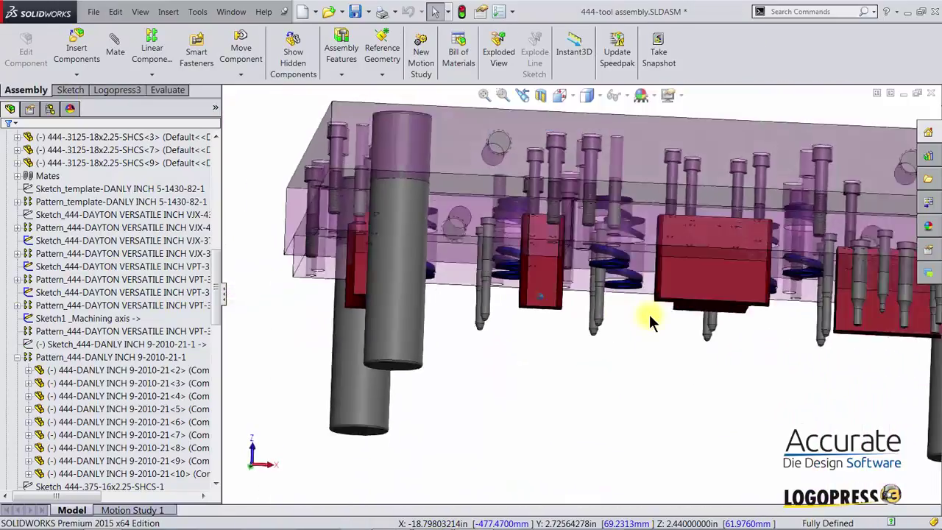
left_click(118, 89)
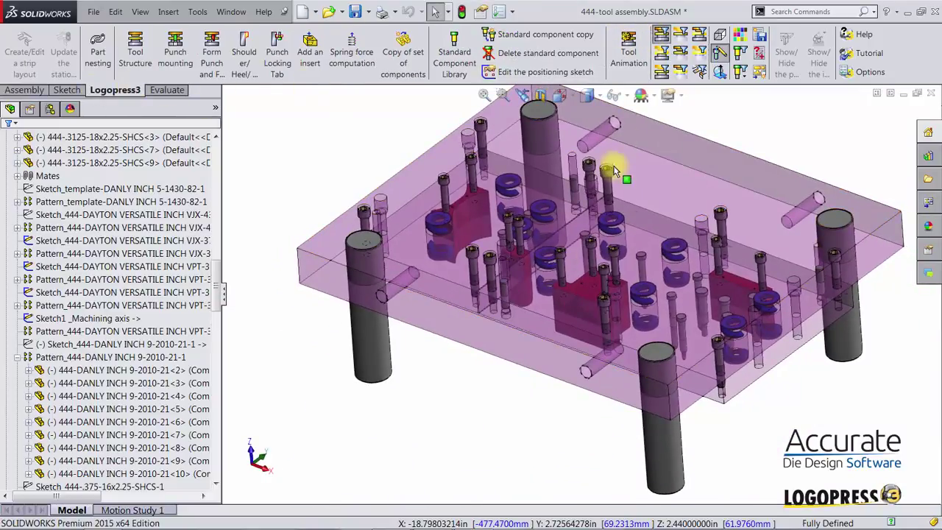
left_click(700, 57)
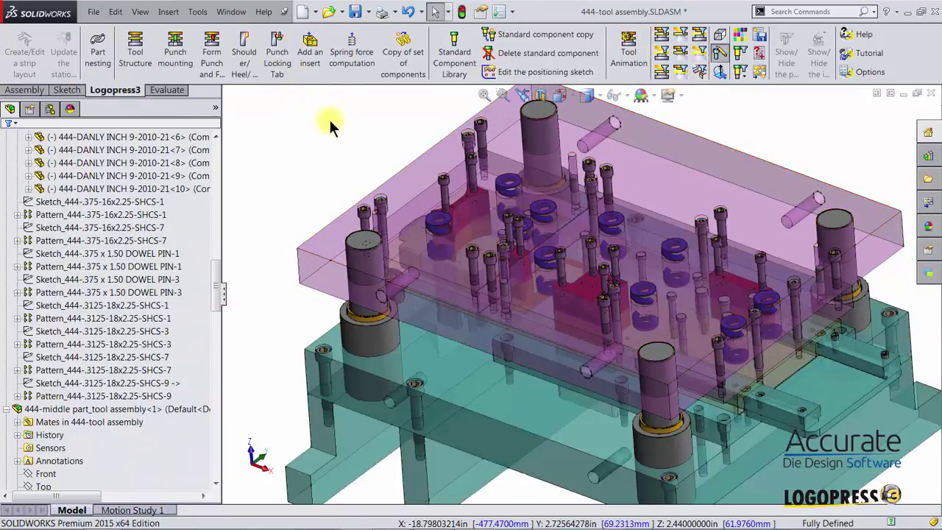
- Switch to the open 444-PUNCH RETAINER1 drawing and update Hole Table1 to the moved spring hole
key("ctrl+Tab")
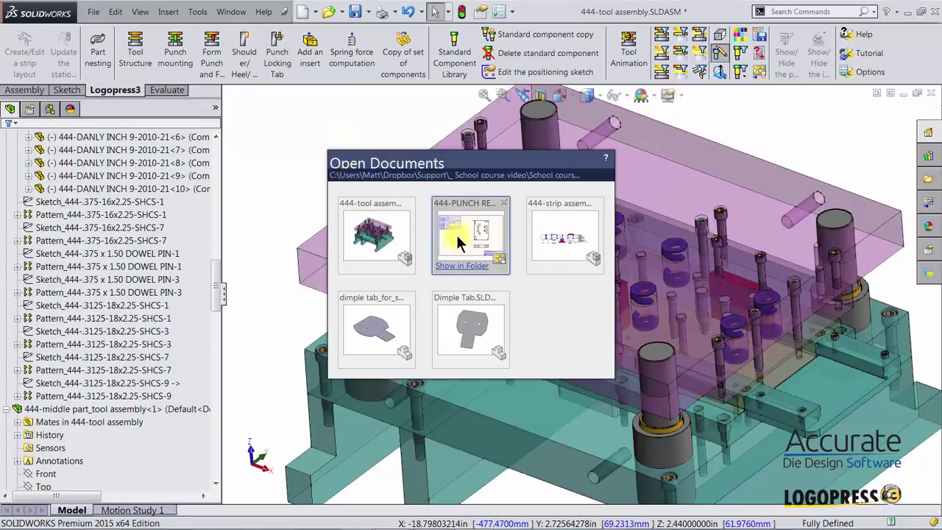
left_click(465, 230)
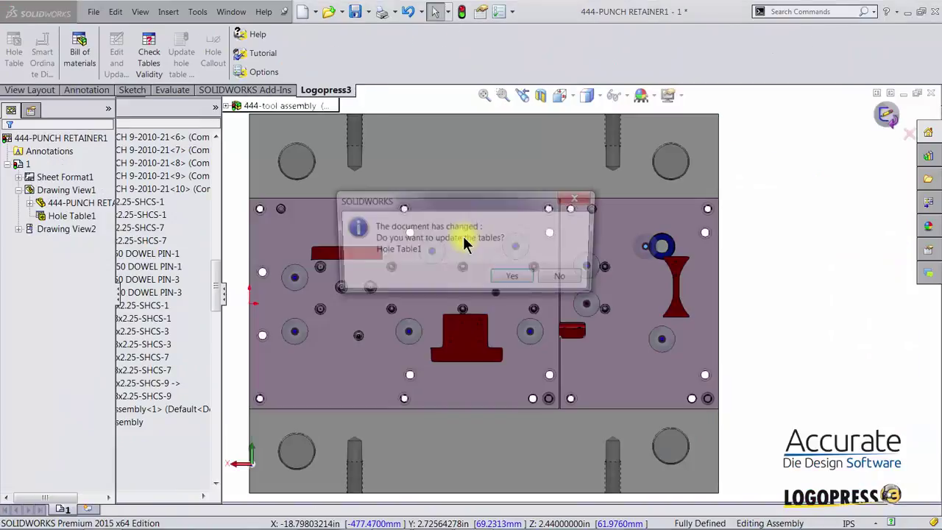
left_click(516, 281)
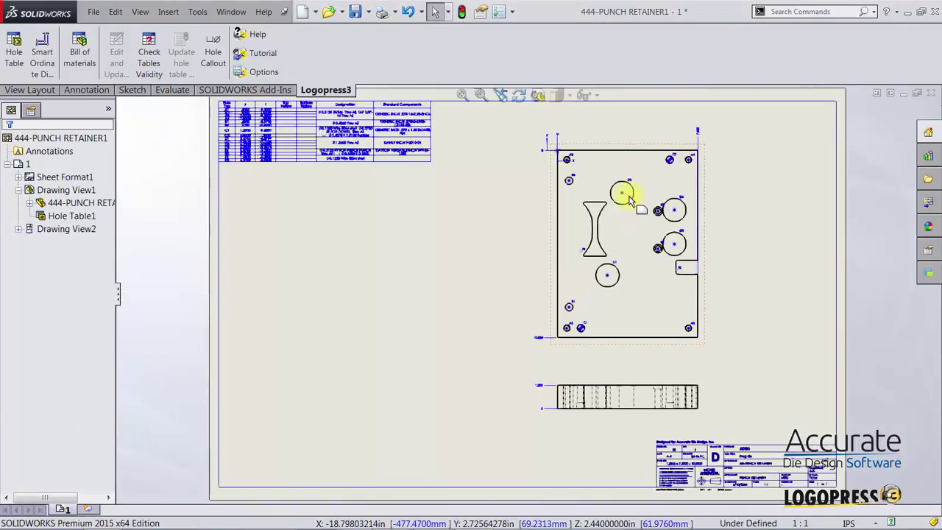
- Check the hole layout in the plan view, stretch the hole table's rows taller, then save and close the 444-PUNCH RETAINER1 drawing
scroll(629, 198, "down", 2)
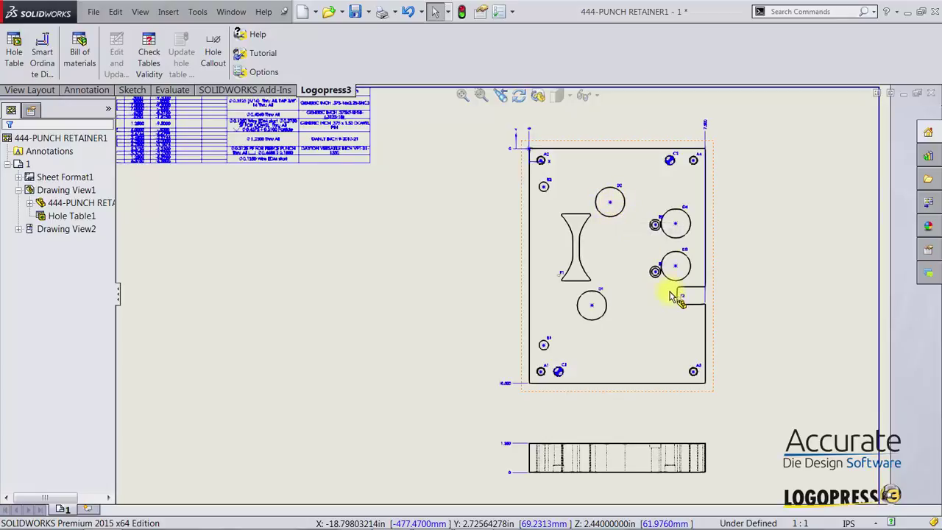
scroll(666, 259, "down", 2)
scroll(667, 261, "down", 4)
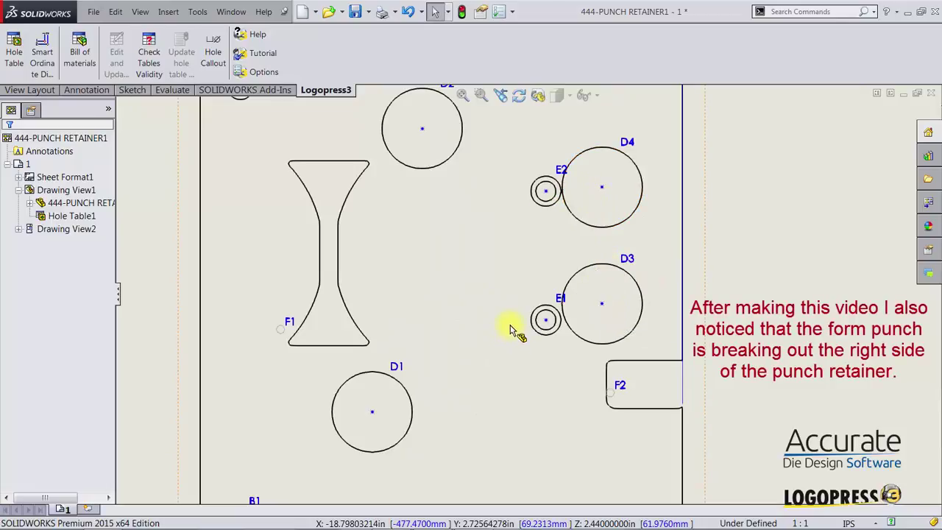
scroll(515, 326, "up", 5)
key("f")
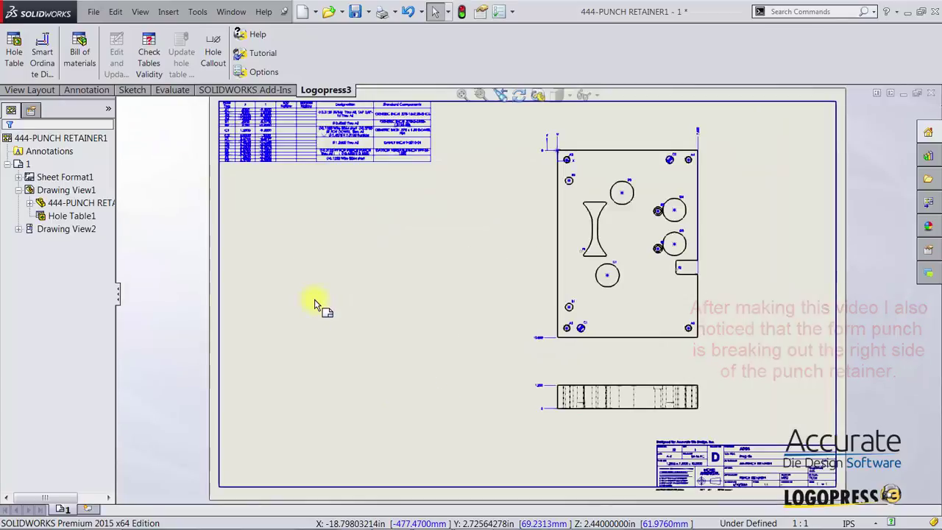
left_click_drag(430, 161, 427, 208)
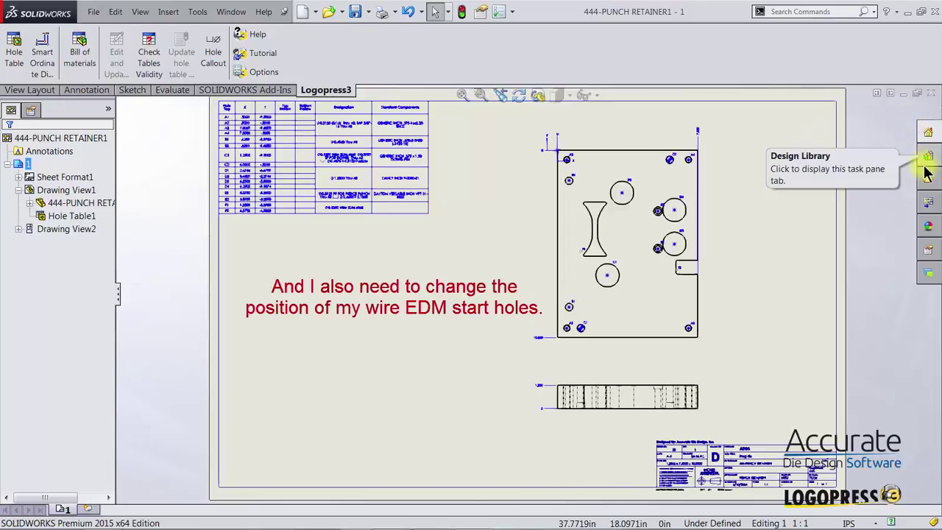
left_click(930, 93)
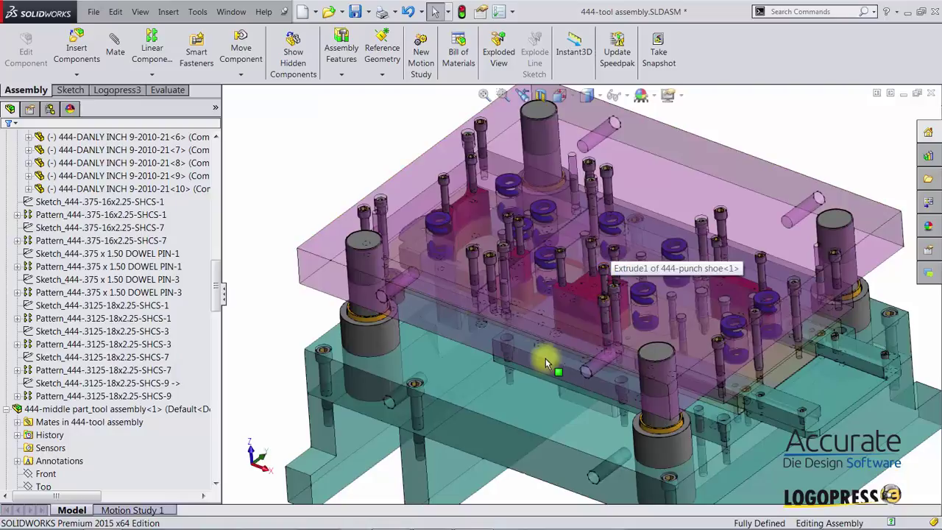
- Open the drawing of 444-punch shoe from the tool assembly and update its Hole Table1 to the changed model
left_click(685, 179)
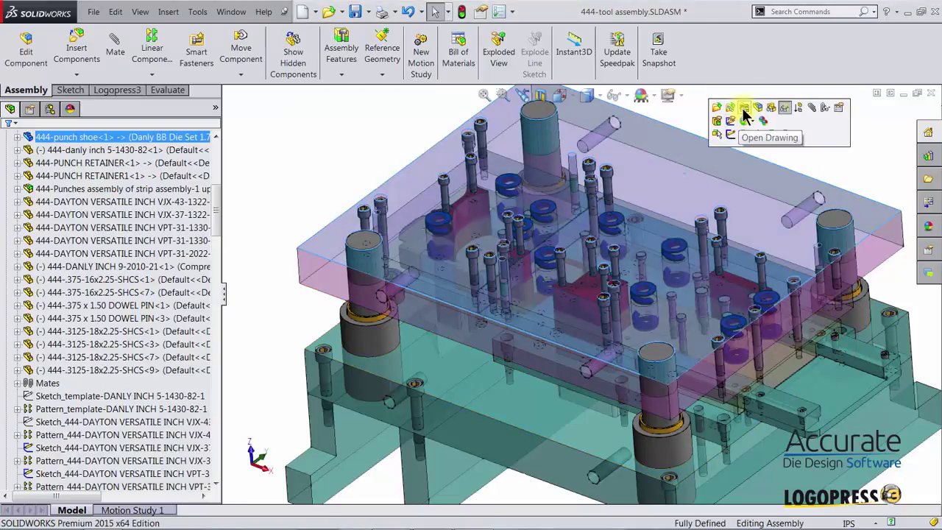
left_click(727, 117)
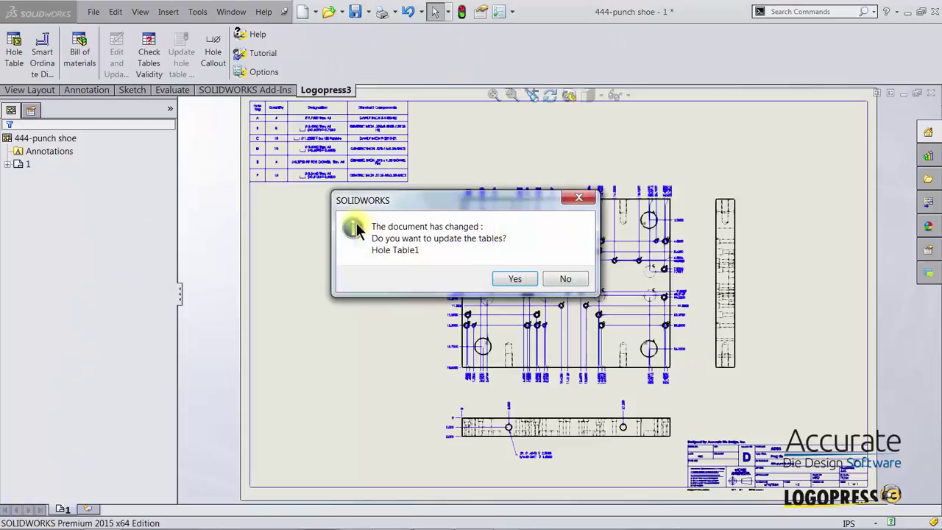
left_click(512, 279)
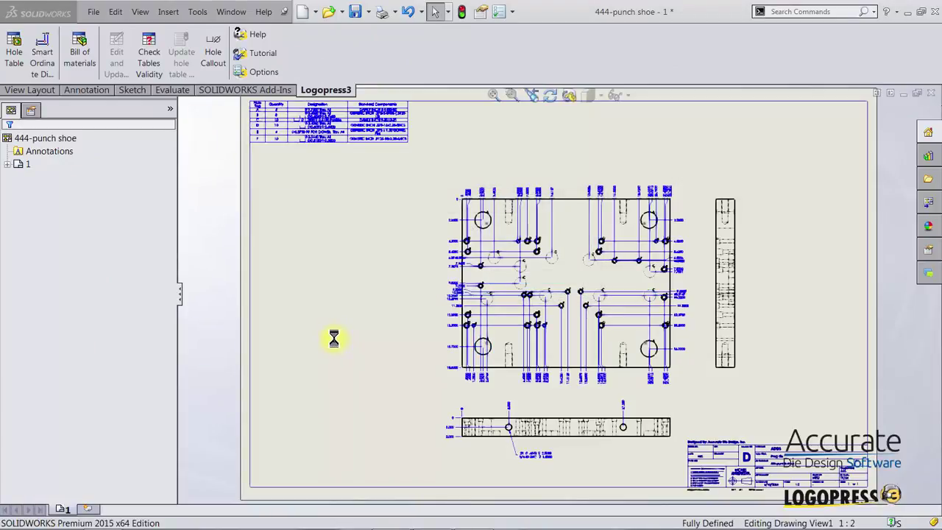
- Stretch the punch shoe's hole table rows taller, then save and close the drawing
left_click_drag(407, 140, 403, 189)
left_click(389, 266)
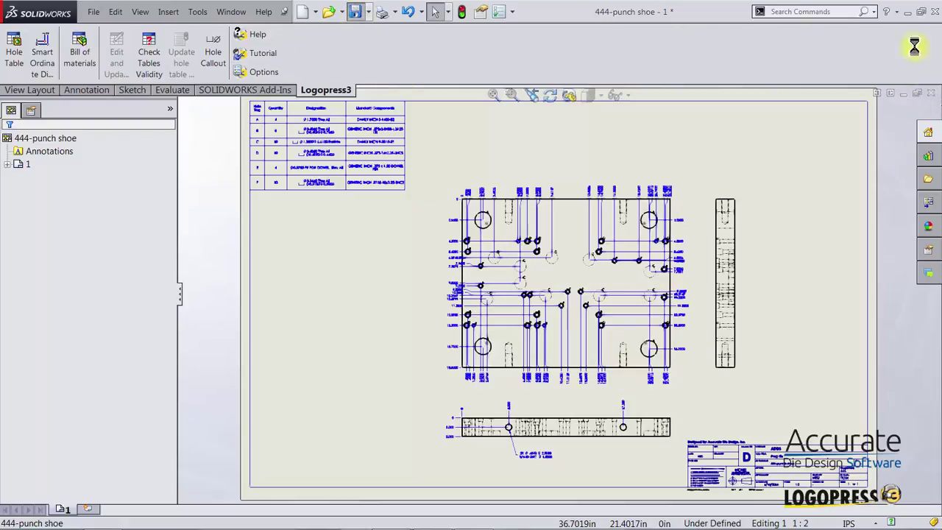
left_click(930, 93)
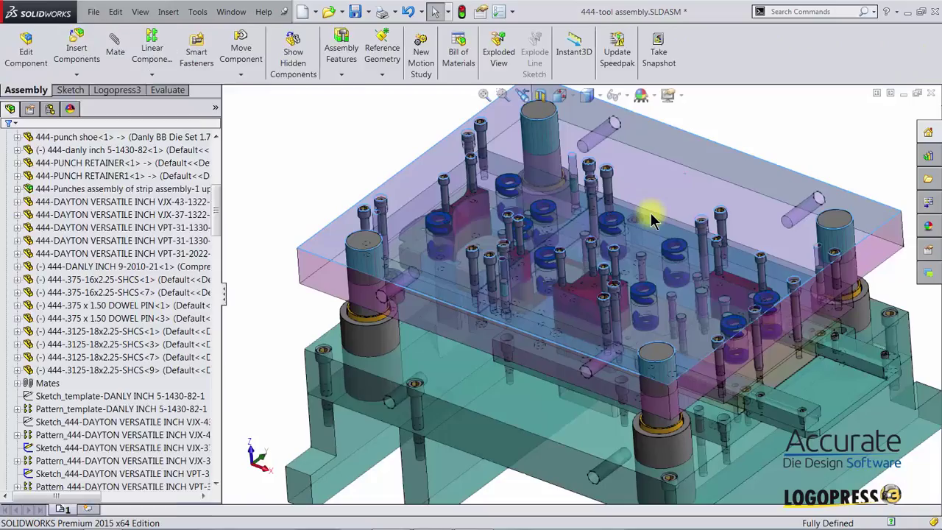
- Open the drawing of 444-die shoe from the tool assembly and update its Hole Table1 to the changed model
left_click(471, 409)
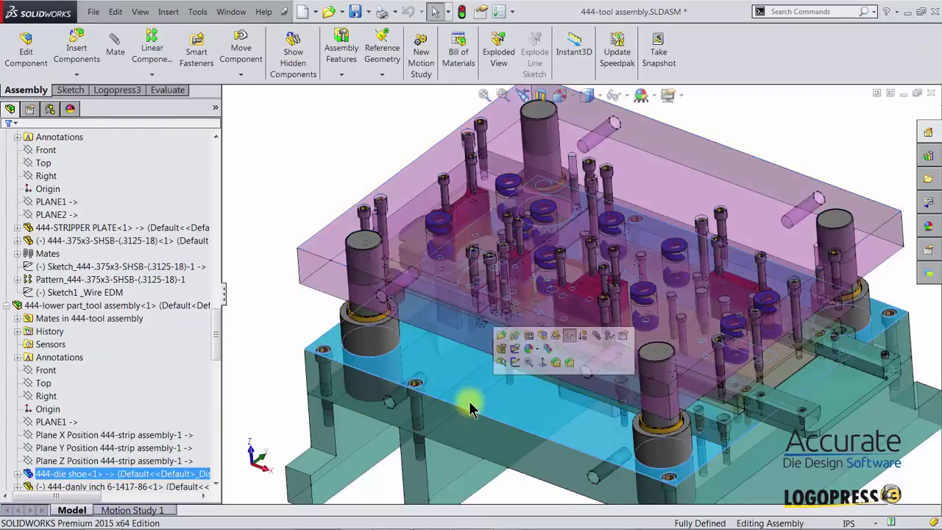
left_click(530, 334)
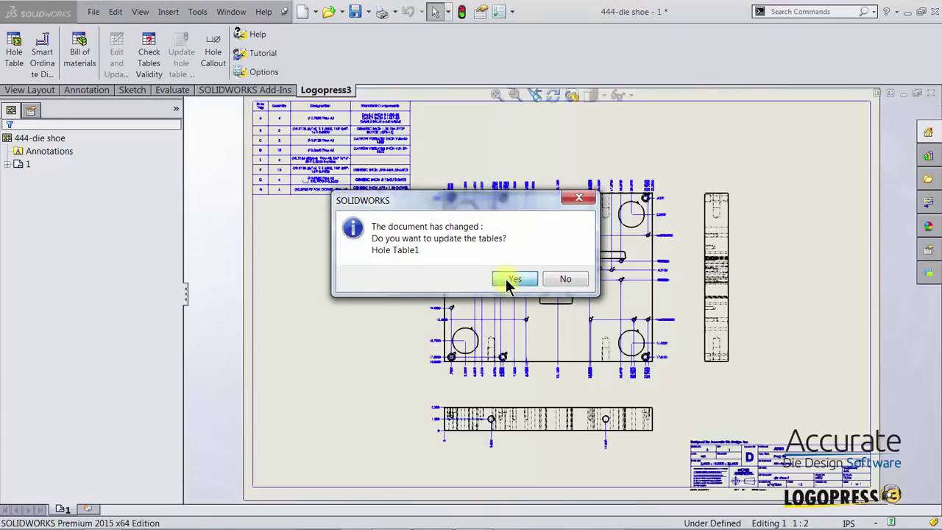
left_click(513, 280)
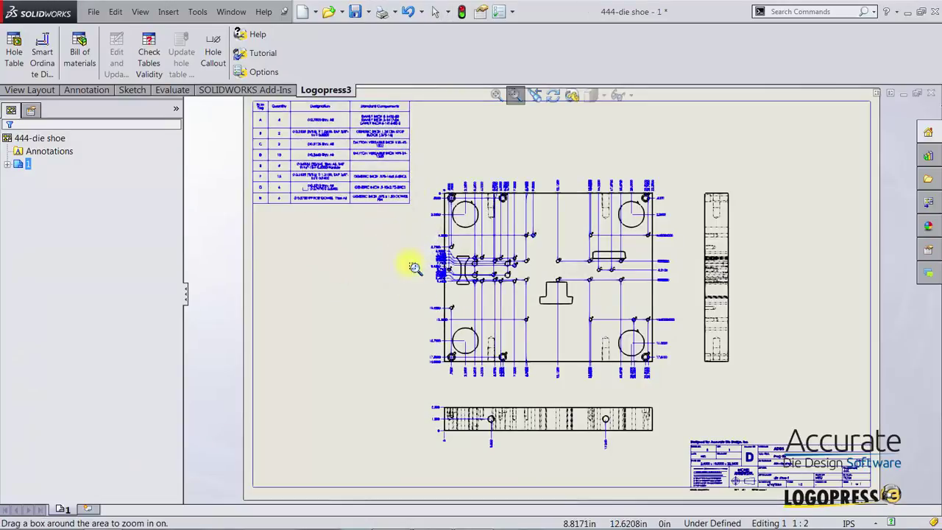
- Check the hole layout in the die shoe's plan view, then save and close the drawing
left_click_drag(431, 173, 664, 383)
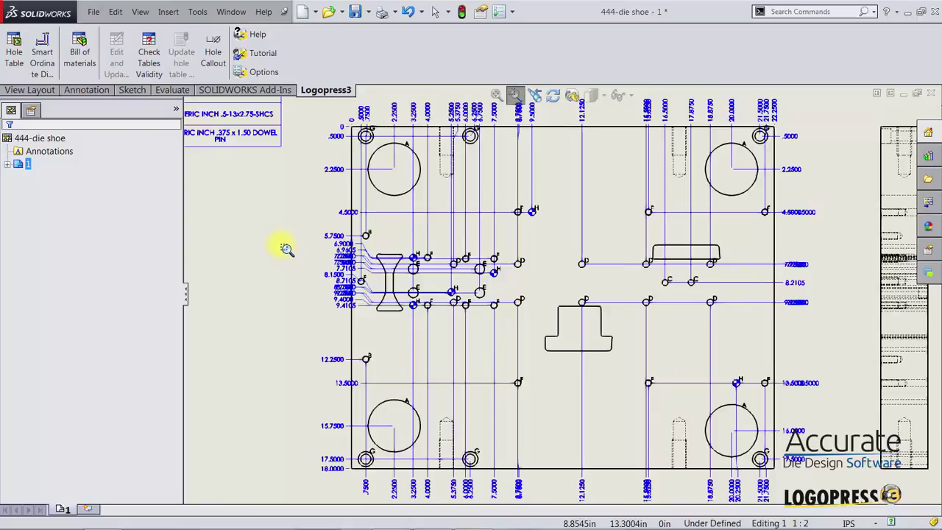
key("Escape")
key("f")
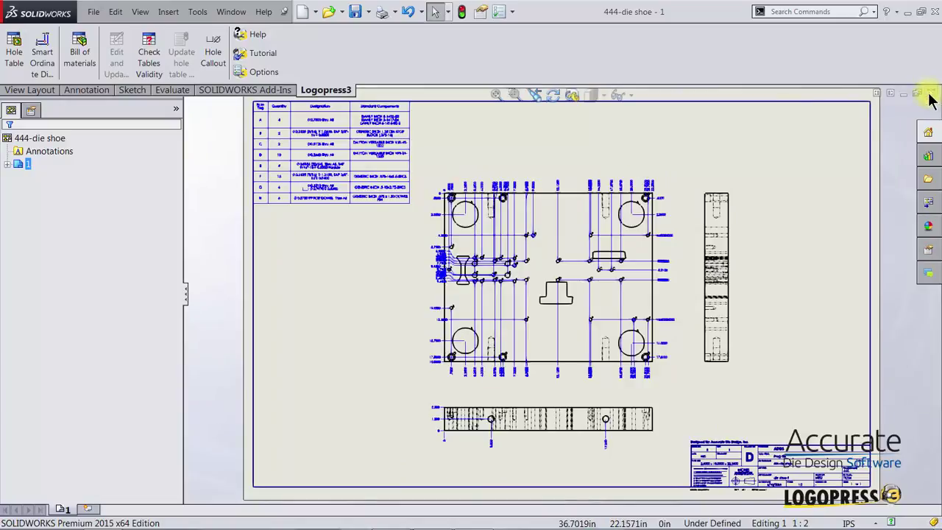
left_click(356, 13)
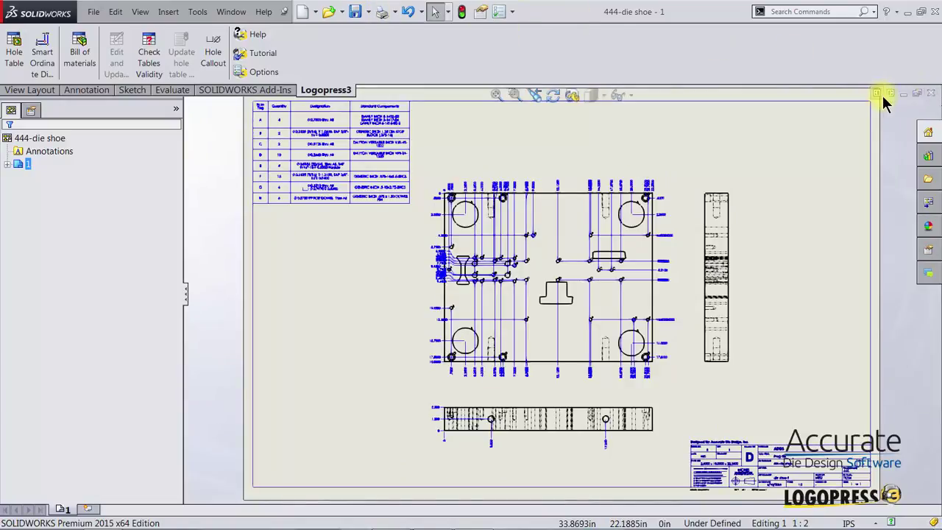
left_click(931, 96)
- Clear the die shoe selection and fit the whole tool assembly in the view
left_click_drag(219, 236, 219, 210)
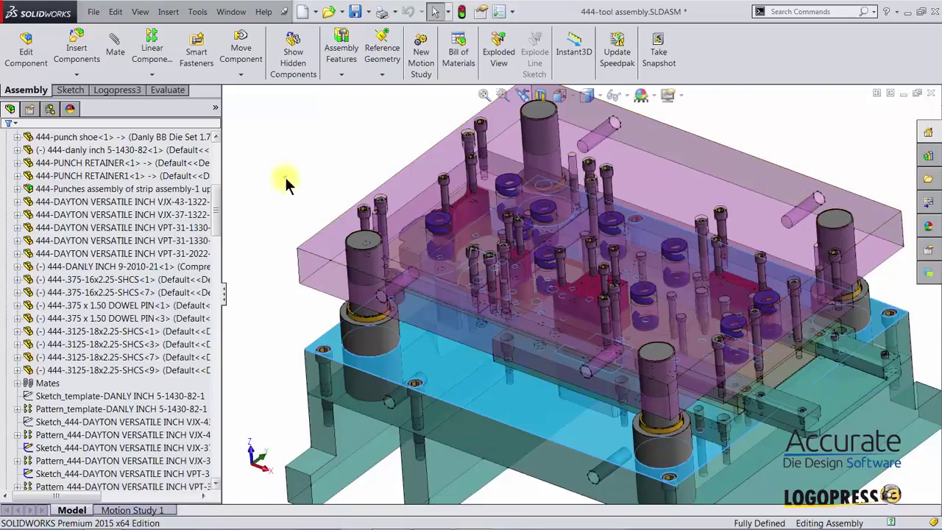
left_click(280, 181)
key("f")
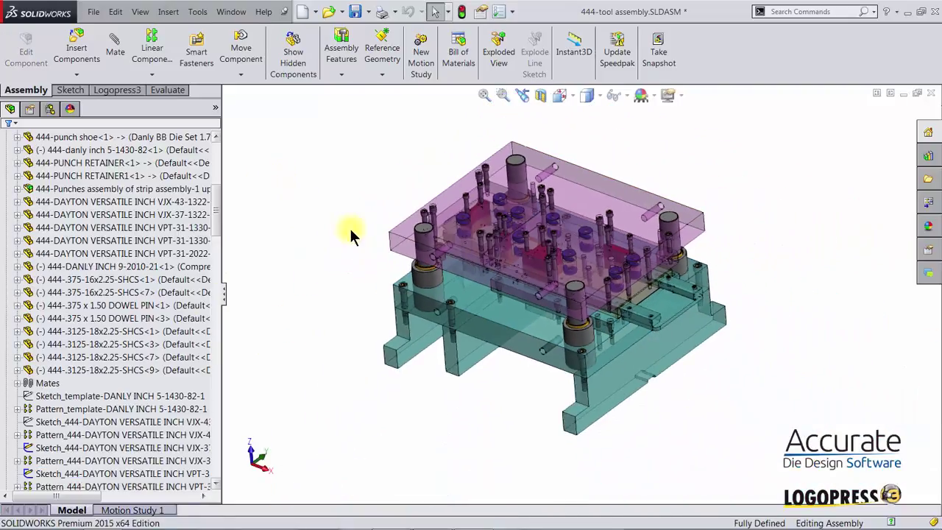